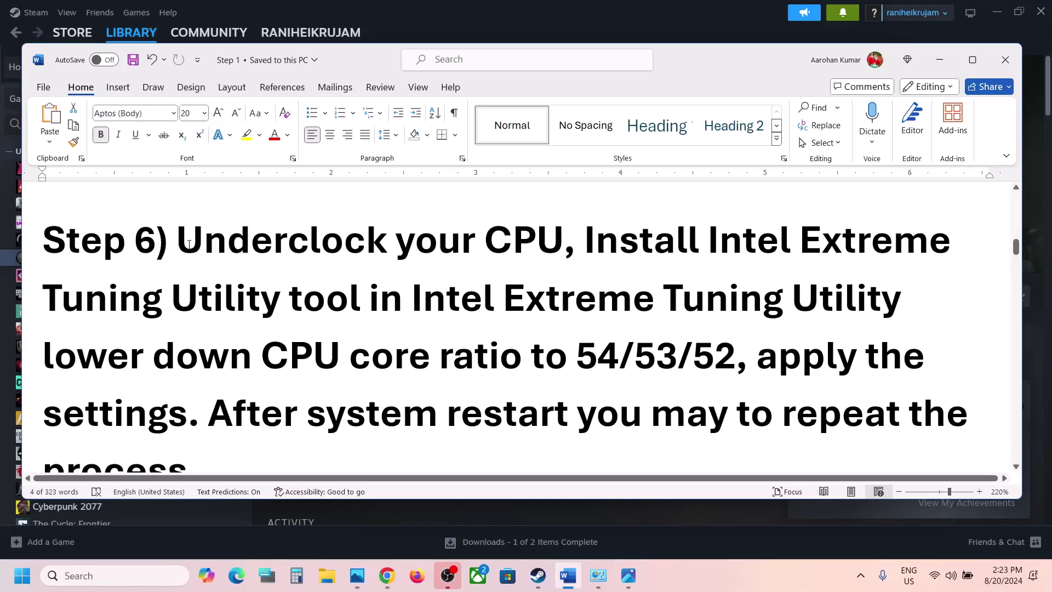
Copy the name "Intel Extreme Tuning Utility tool" from the Step 6 instructions.
drag(189, 244, 463, 241)
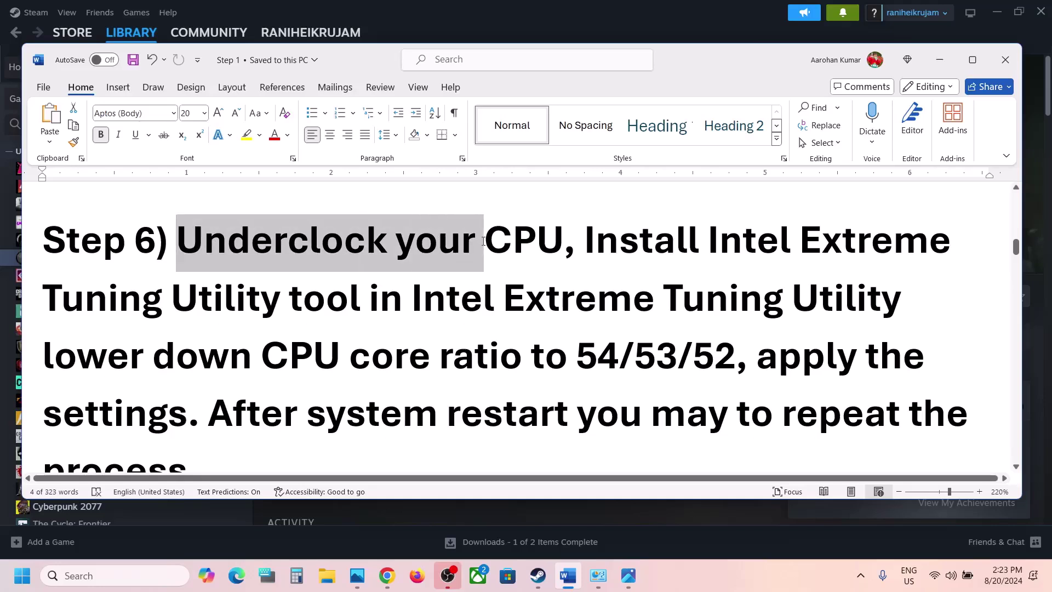
drag(483, 241, 483, 241)
click(591, 243)
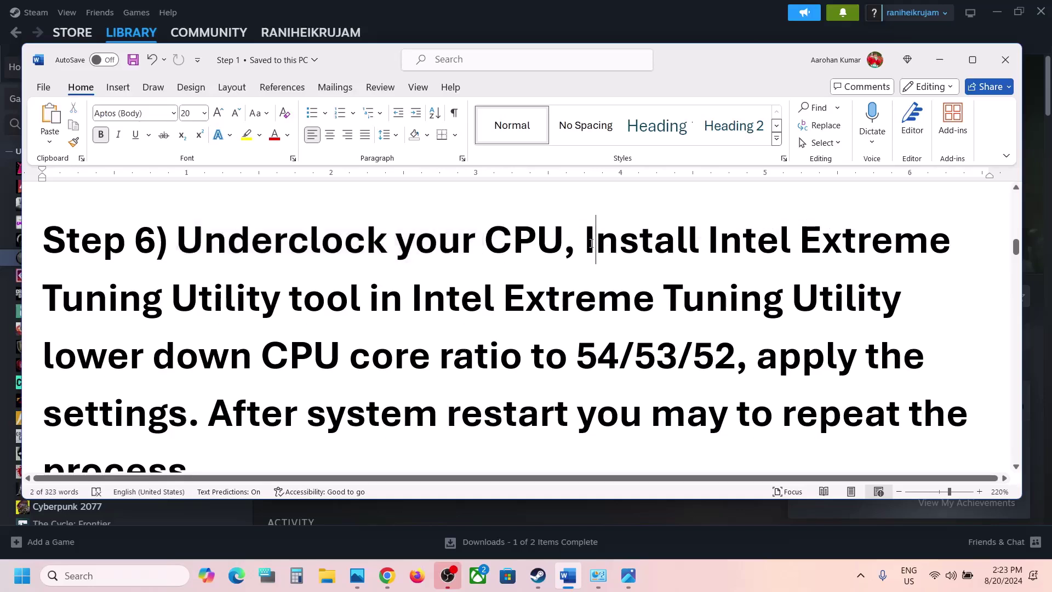
drag(588, 242, 711, 245)
key(ctrl+c)
click(327, 295)
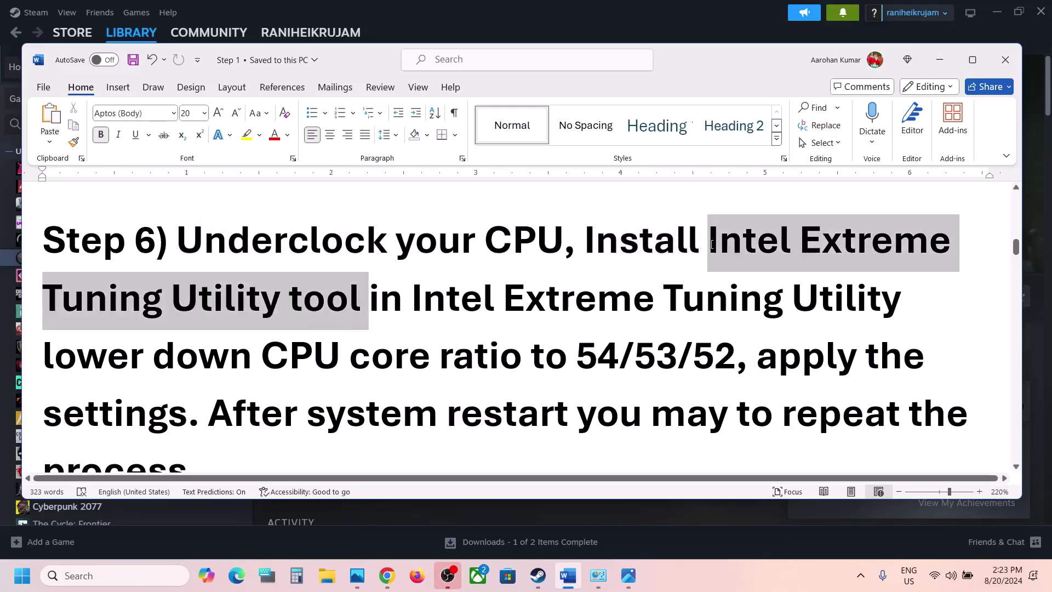
Switch to Chrome, search for the copied tool name in a new tab, and open Intel's XTU page at the available downloads.
click(382, 579)
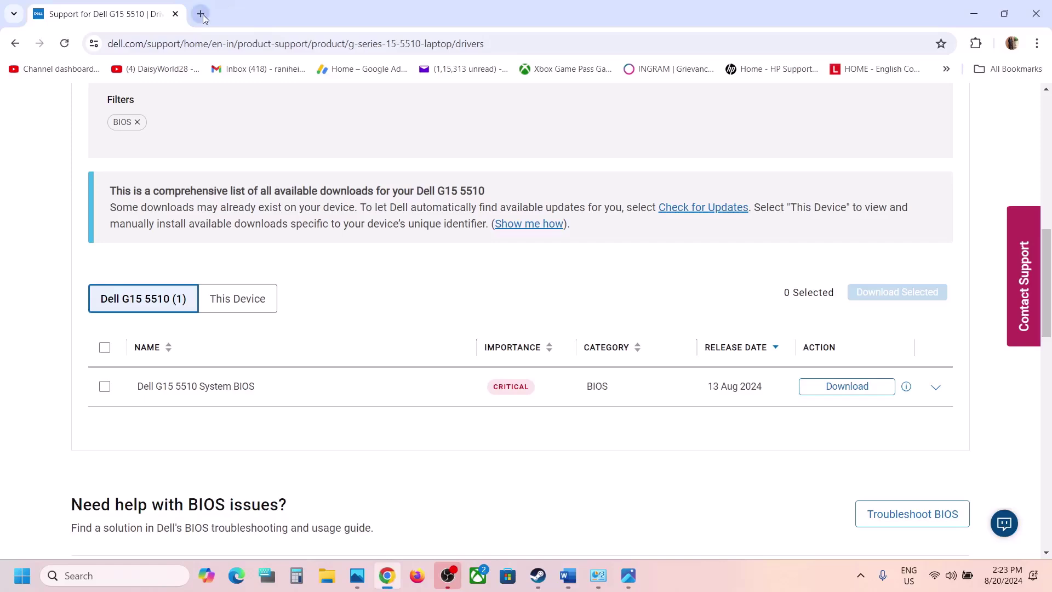
click(202, 15)
key(ctrl+v)
key(Return)
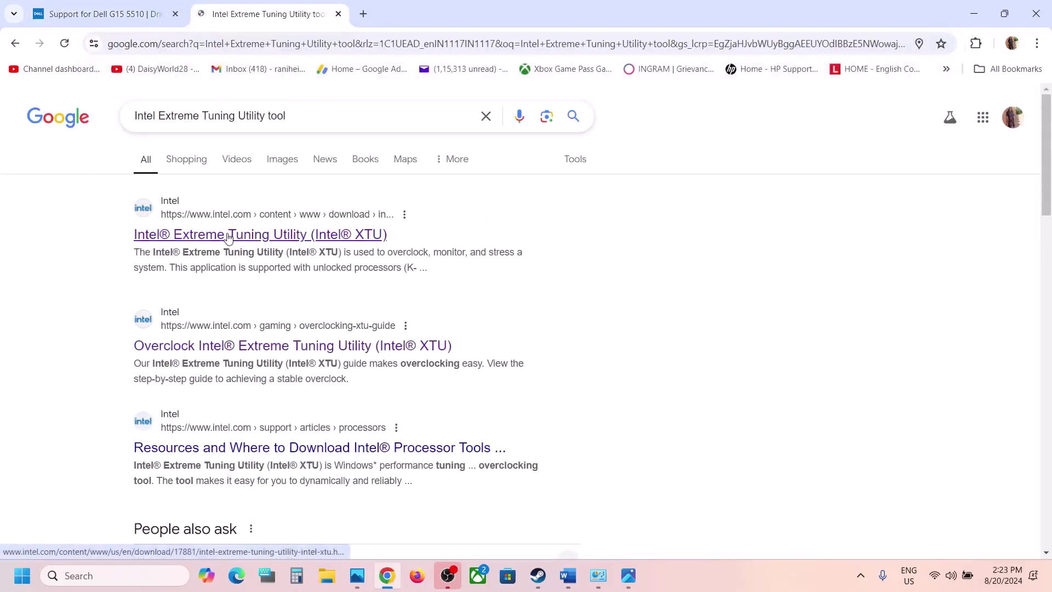
scroll(384, 351, down, 4)
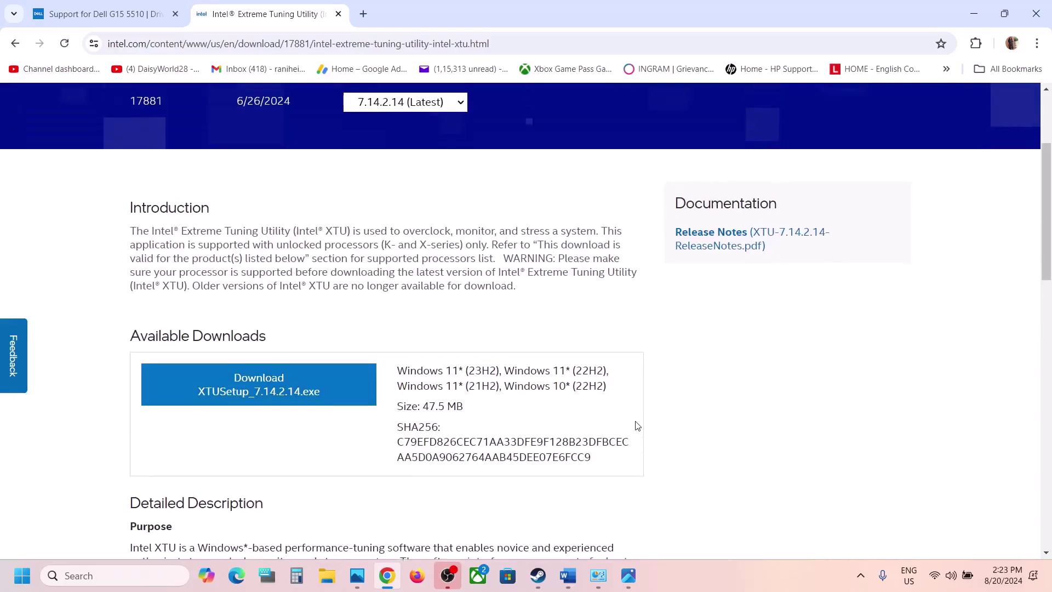
Switch to the Word document and read the rest of Step 6 on lowering the CPU core ratio, and Step 7.
click(567, 575)
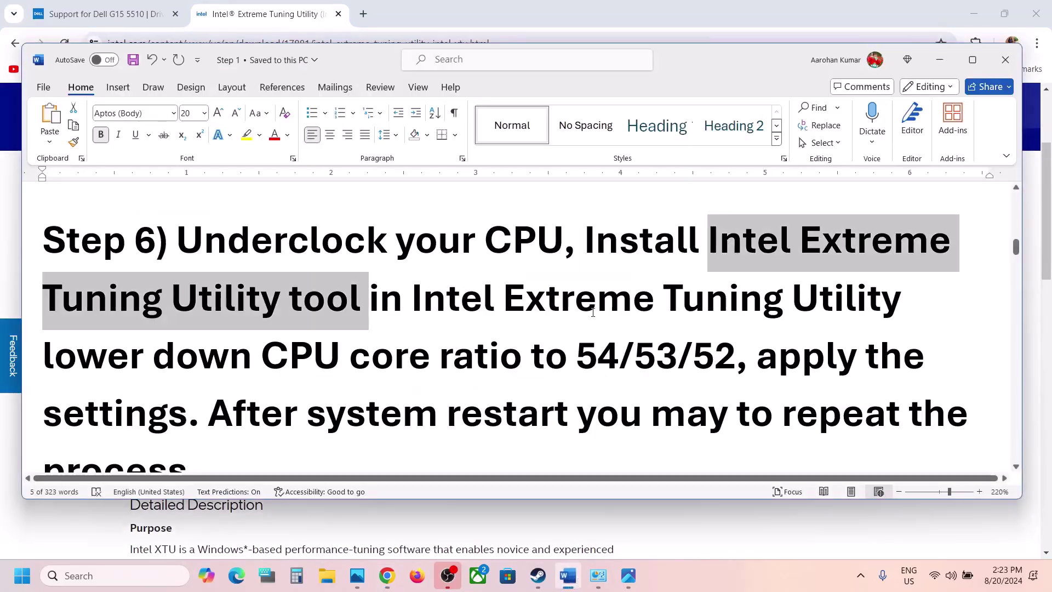
drag(124, 358, 734, 359)
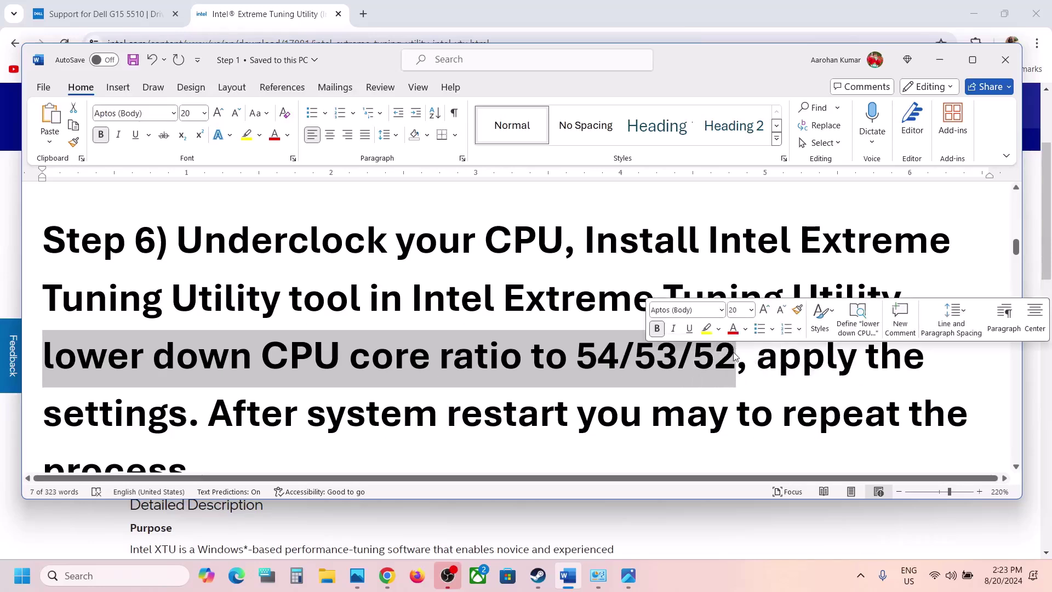
click(544, 312)
scroll(543, 314, down, 1)
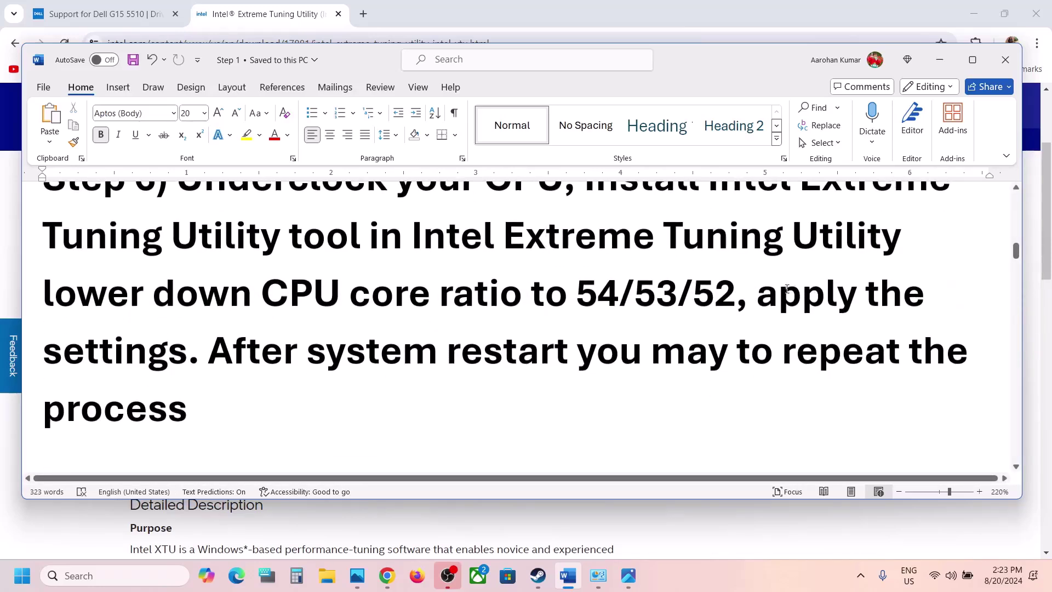
drag(761, 296, 313, 307)
click(314, 323)
drag(218, 353, 430, 398)
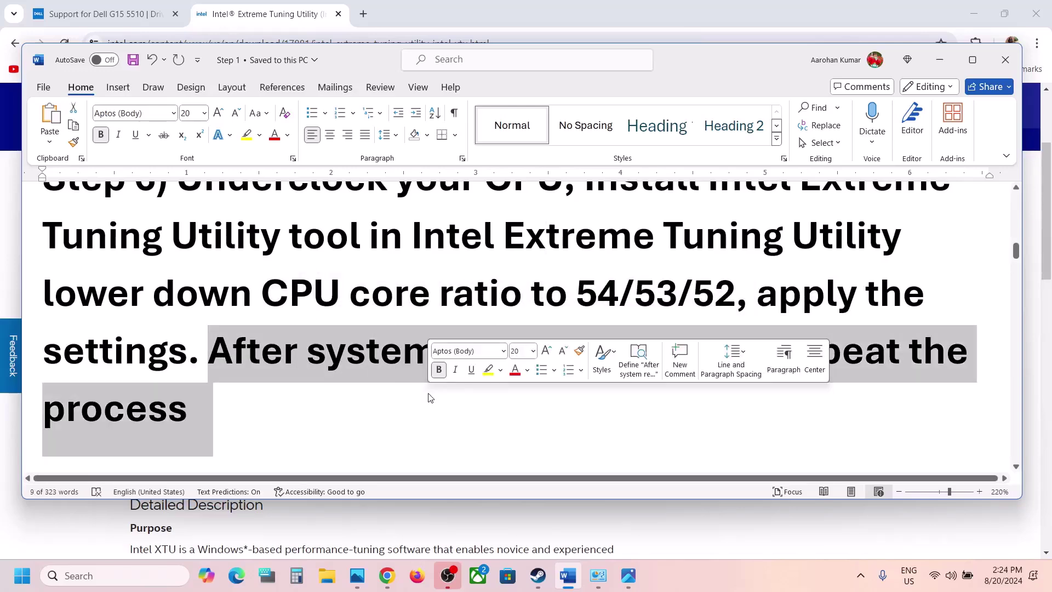
scroll(430, 398, down, 4)
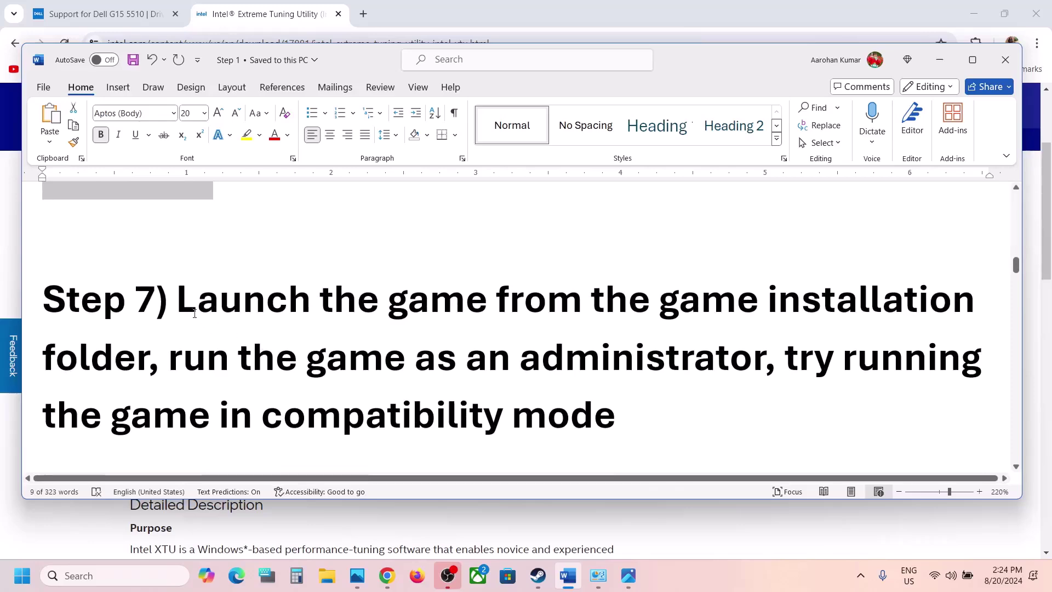
drag(194, 313, 182, 358)
Switch to Steam and browse the local files of Black Myth: Wukong from the library.
click(548, 572)
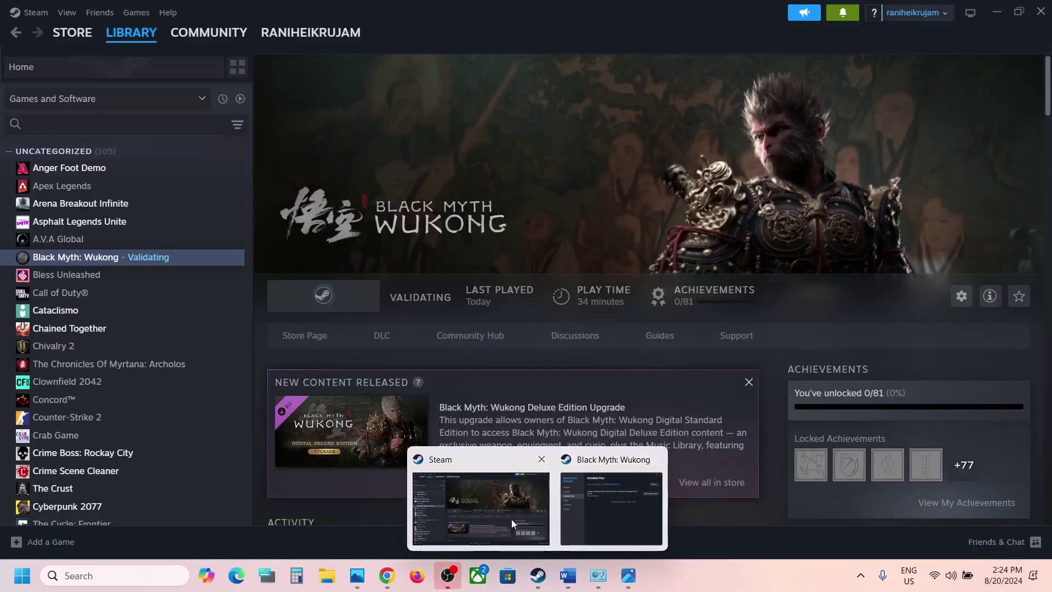
click(511, 518)
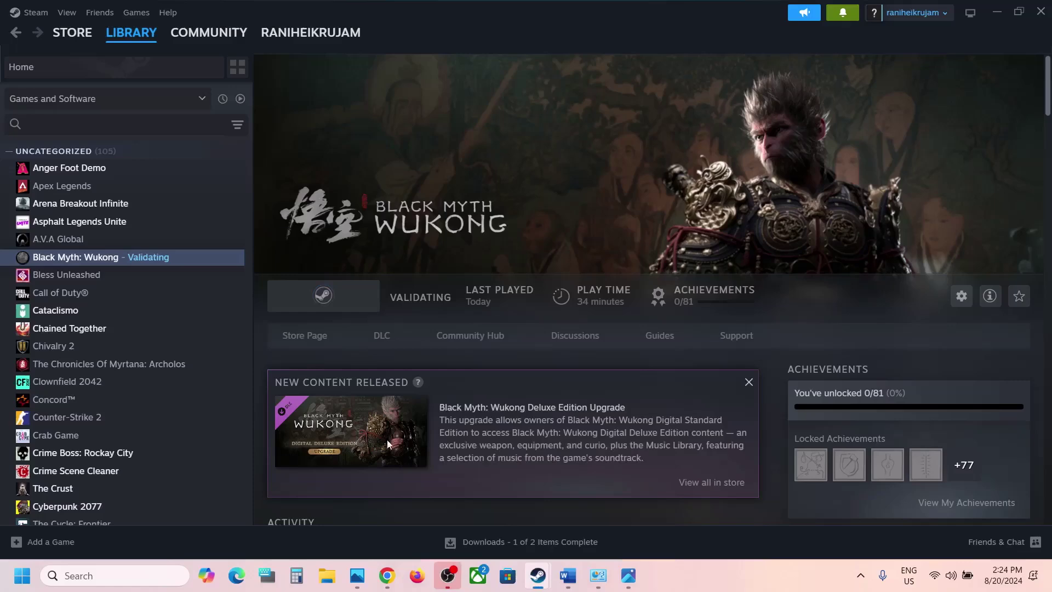
right_click(121, 255)
mouse_move(155, 317)
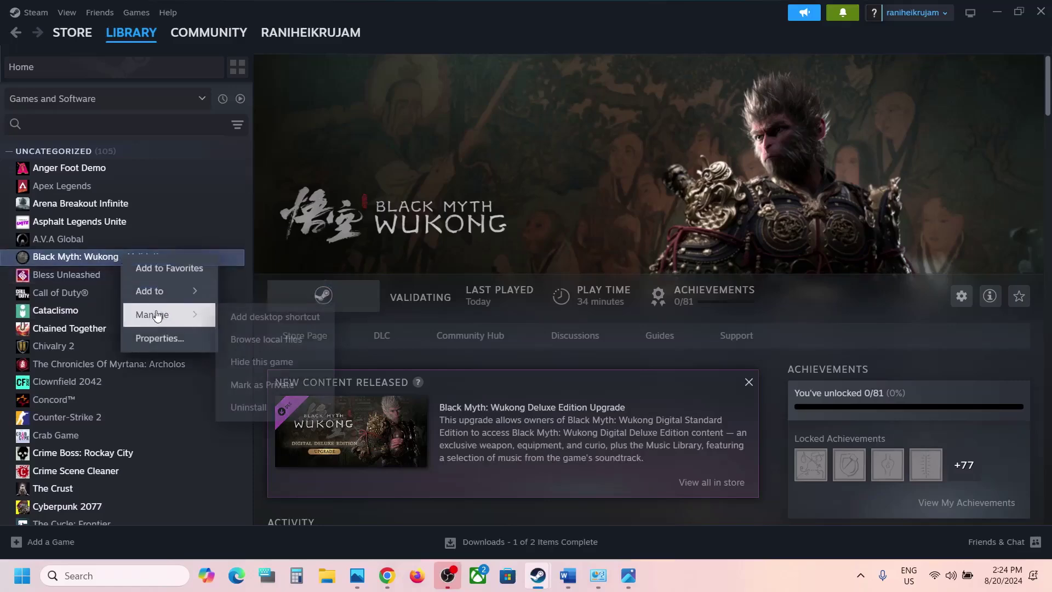
click(286, 338)
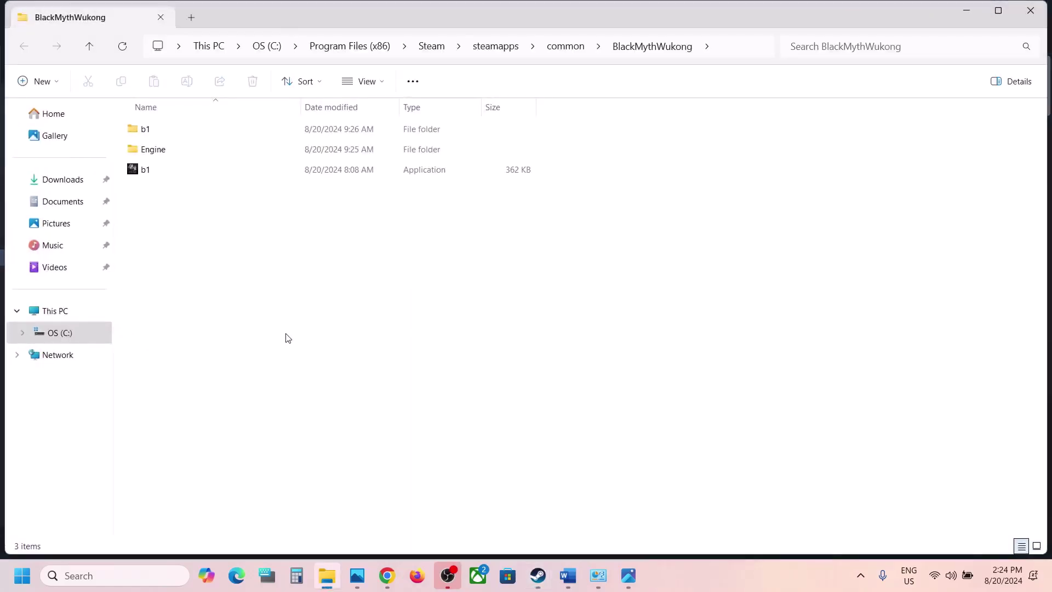
Set the b1 application in the BlackMythWukong folder to run as an administrator, and save its properties.
click(159, 170)
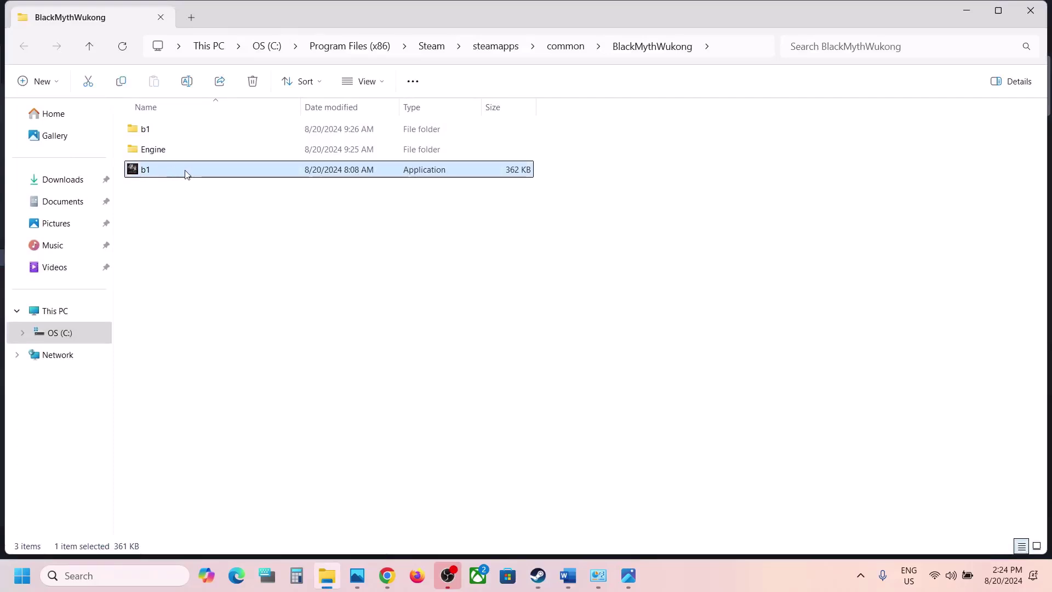
mouse_move(177, 172)
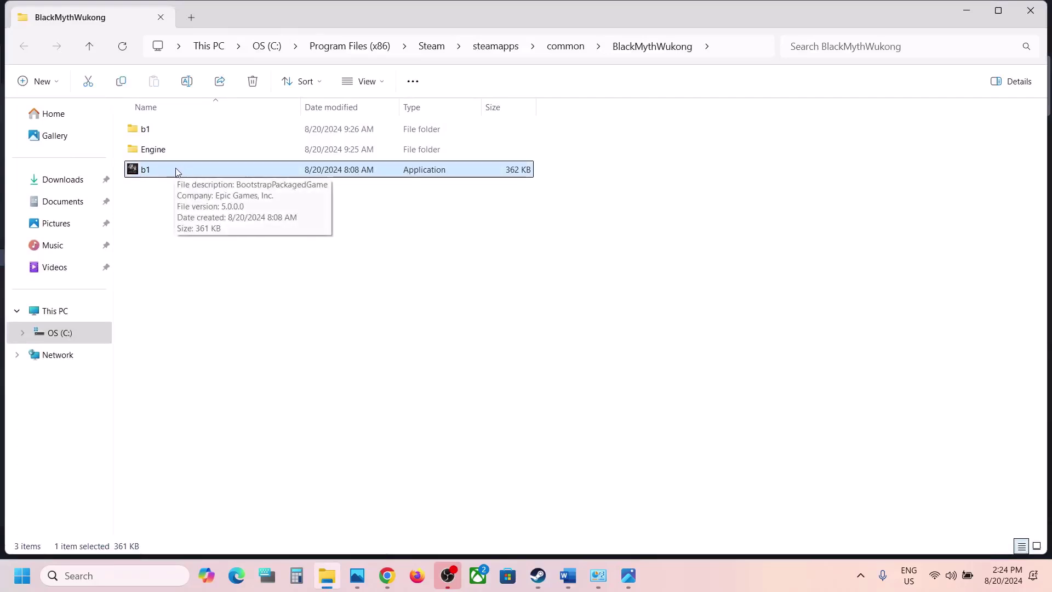
mouse_move(542, 573)
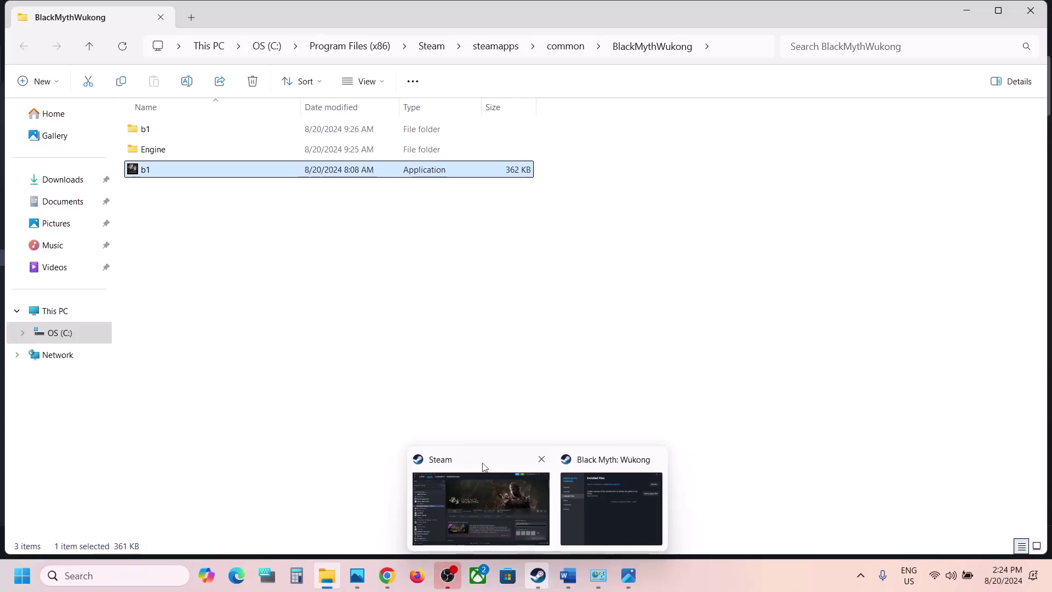
right_click(170, 174)
click(255, 364)
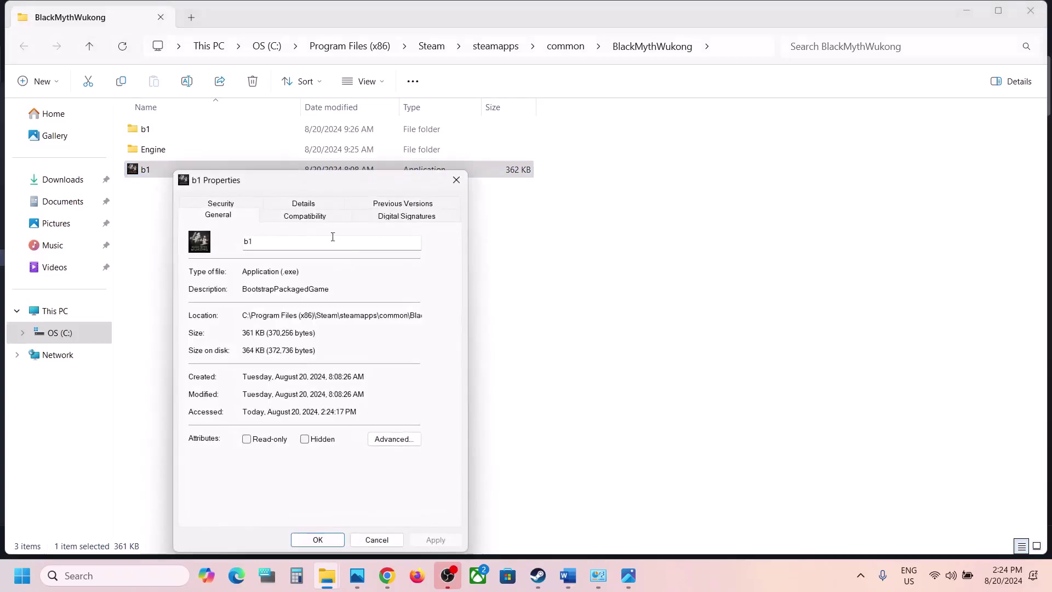
click(296, 218)
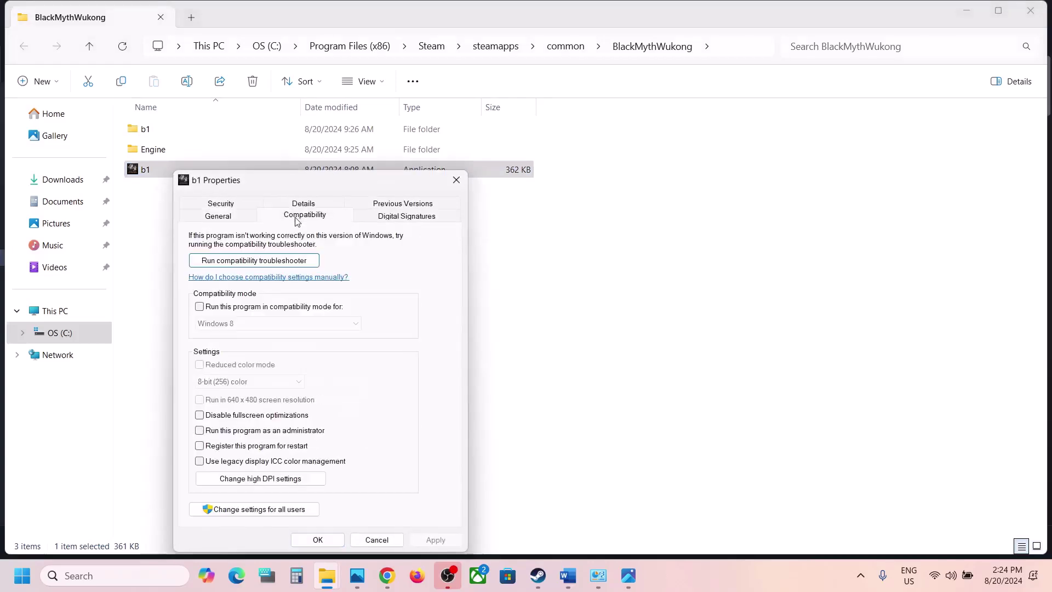
click(200, 431)
click(430, 540)
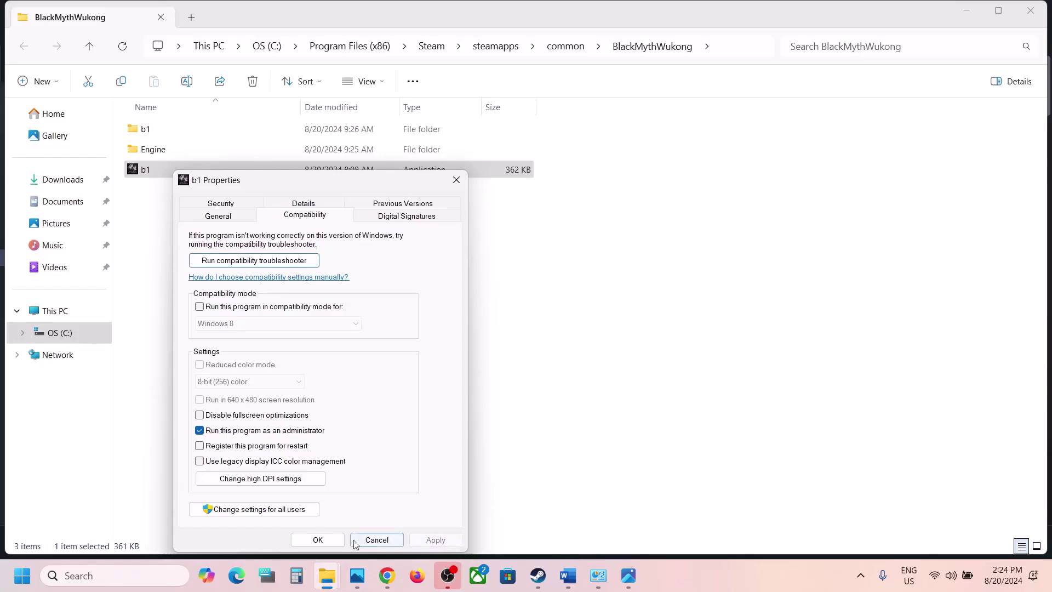
click(317, 540)
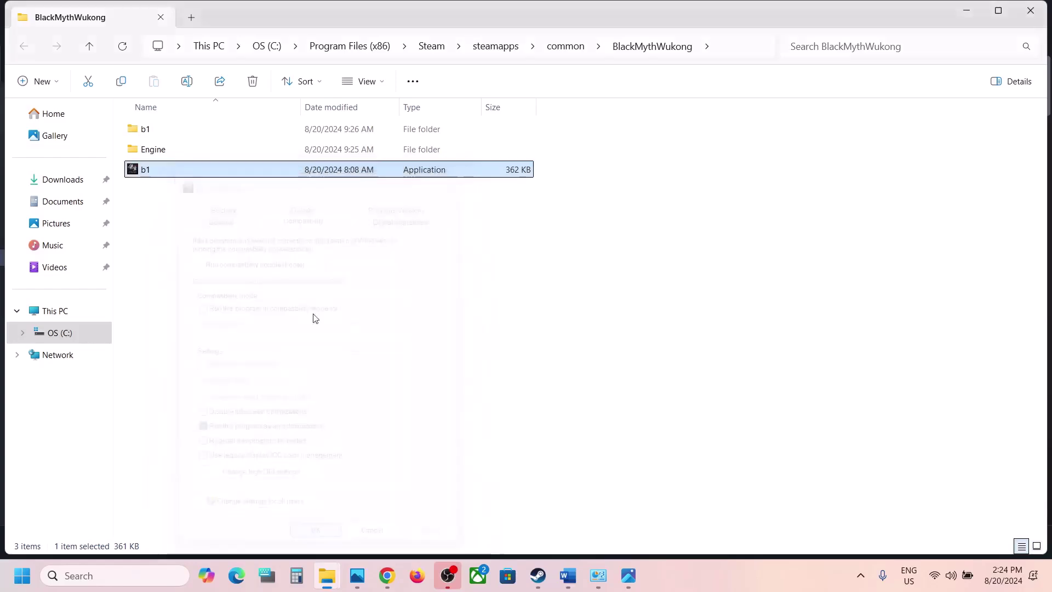
Enable compatibility mode for Windows 8 in the b1 application's properties and apply it.
right_click(182, 174)
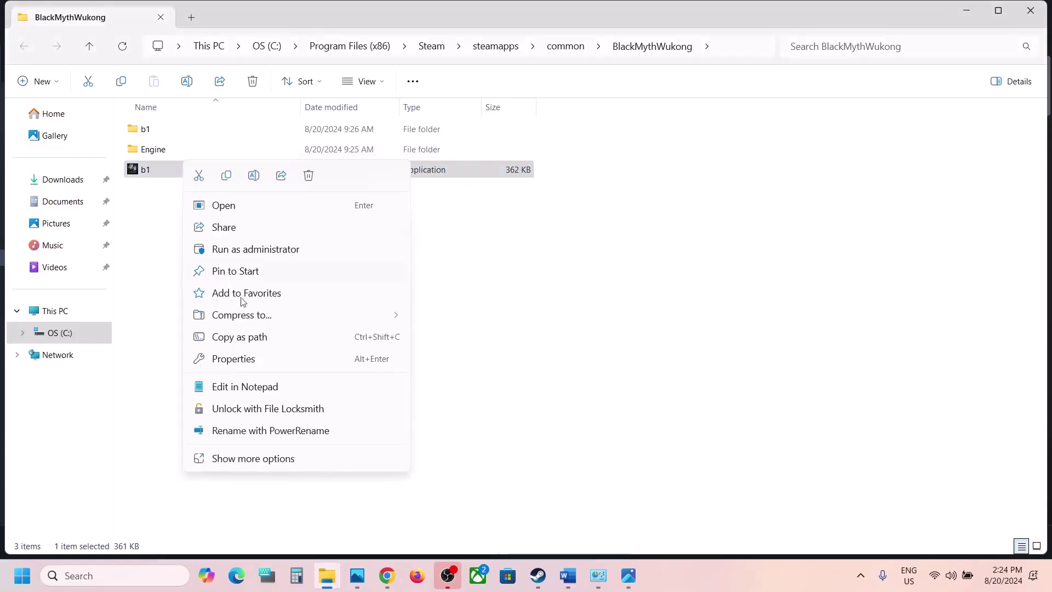
click(241, 357)
click(293, 219)
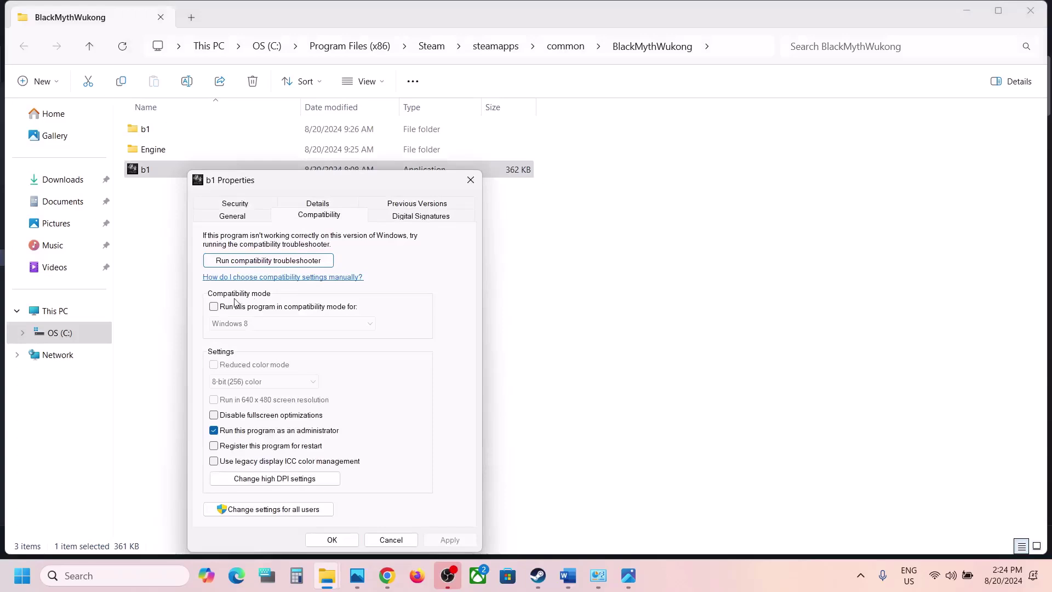
click(214, 307)
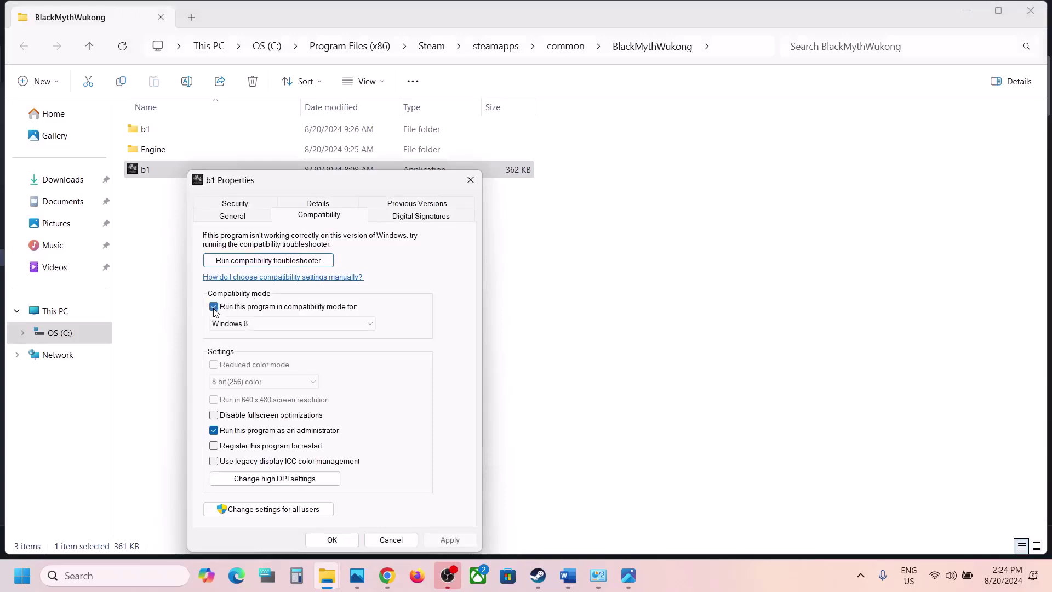
click(260, 324)
click(274, 369)
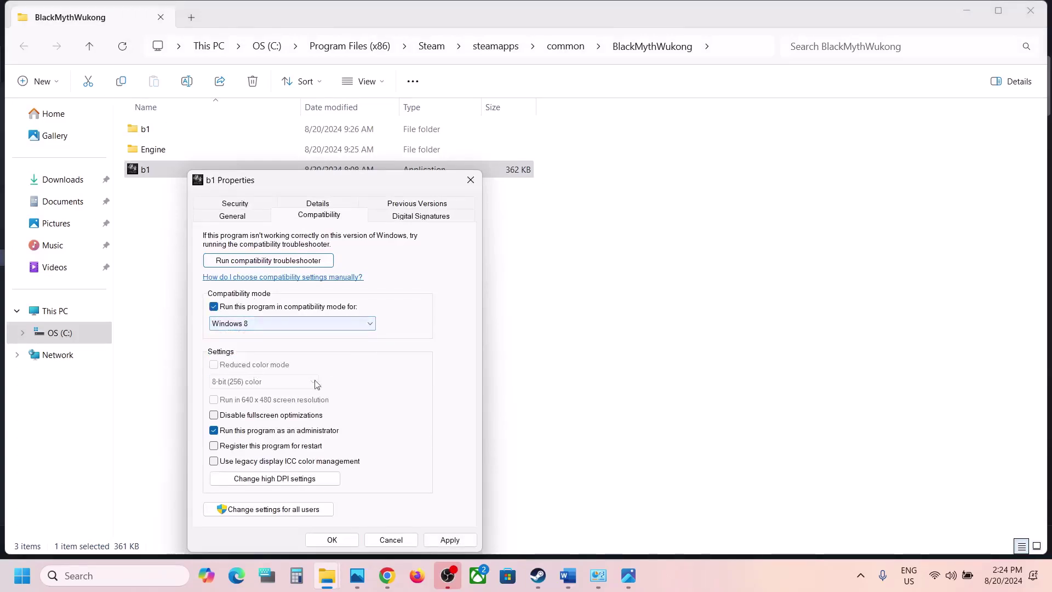
click(455, 542)
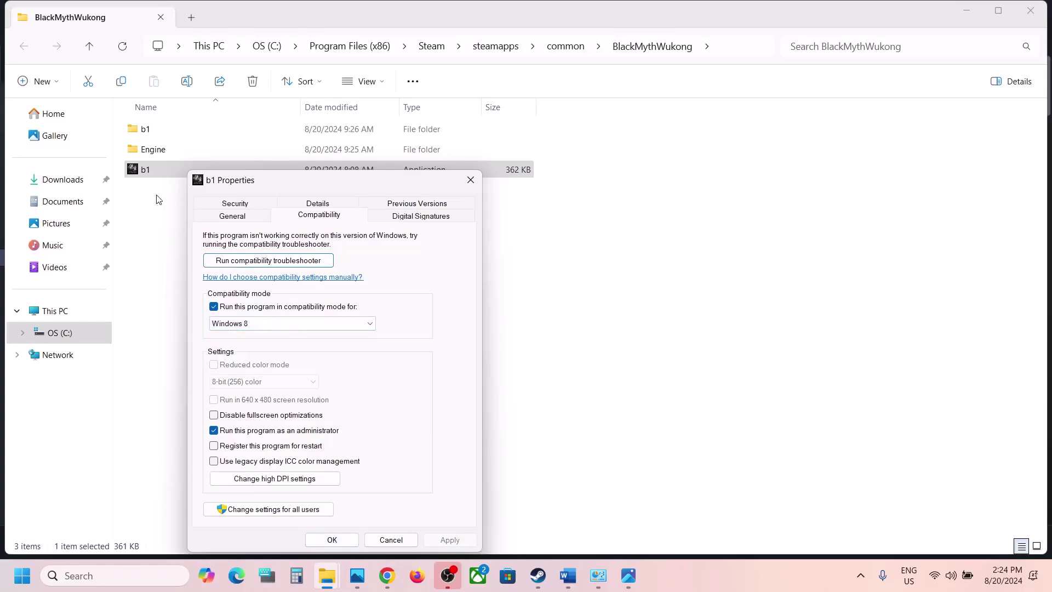
Change b1's compatibility mode to Windows 7, disable fullscreen optimizations, and save the properties.
click(258, 325)
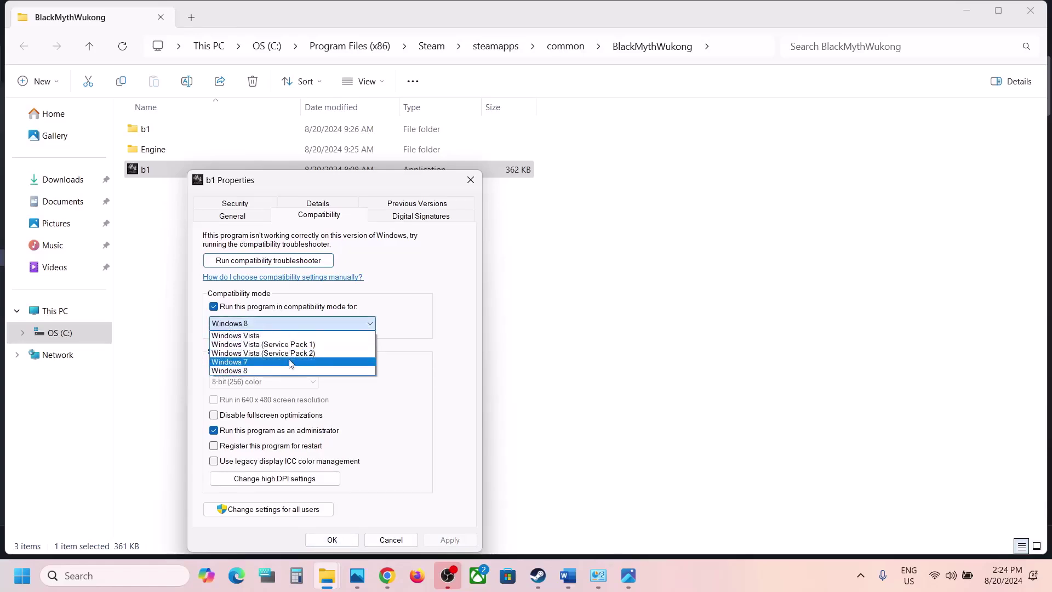
click(268, 364)
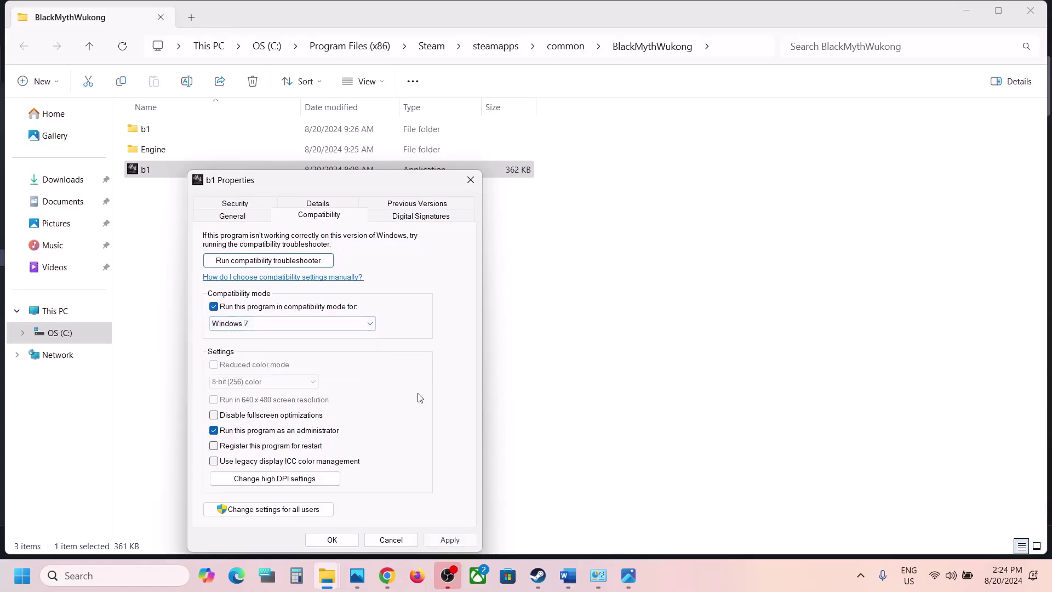
click(440, 542)
click(162, 168)
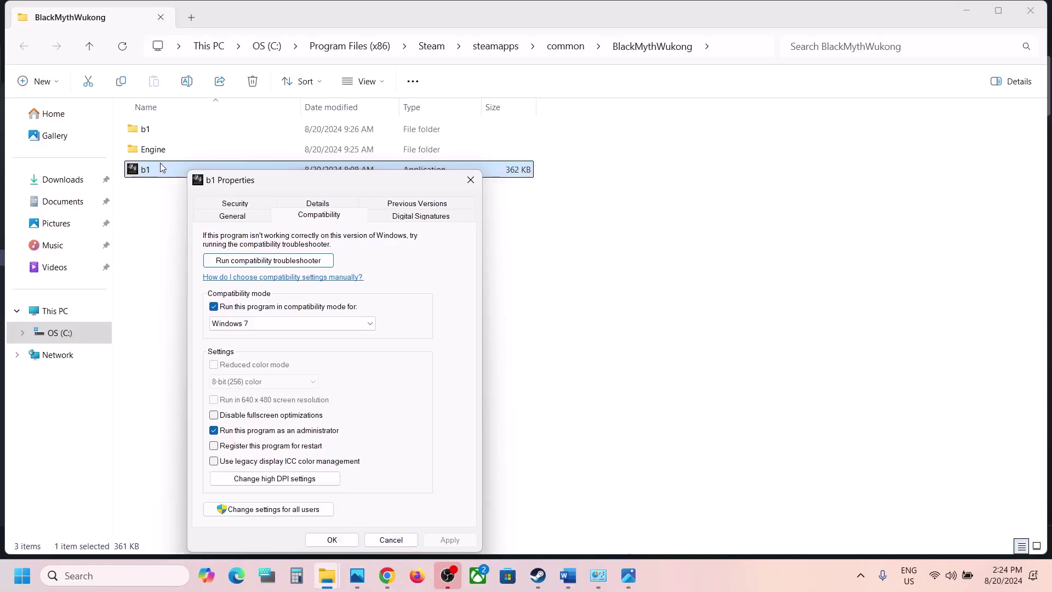
click(336, 356)
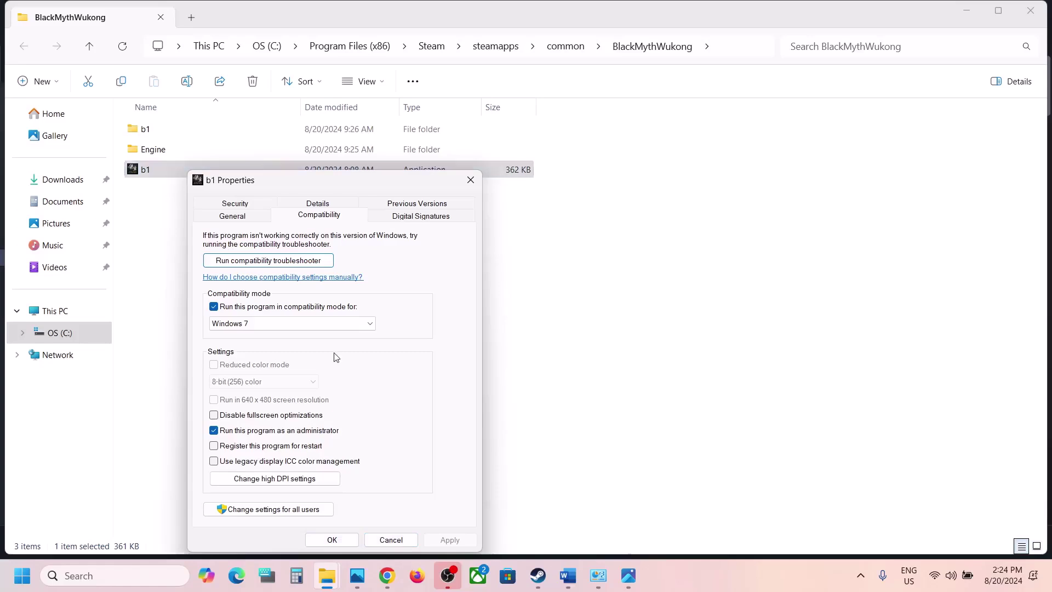
click(214, 417)
click(332, 539)
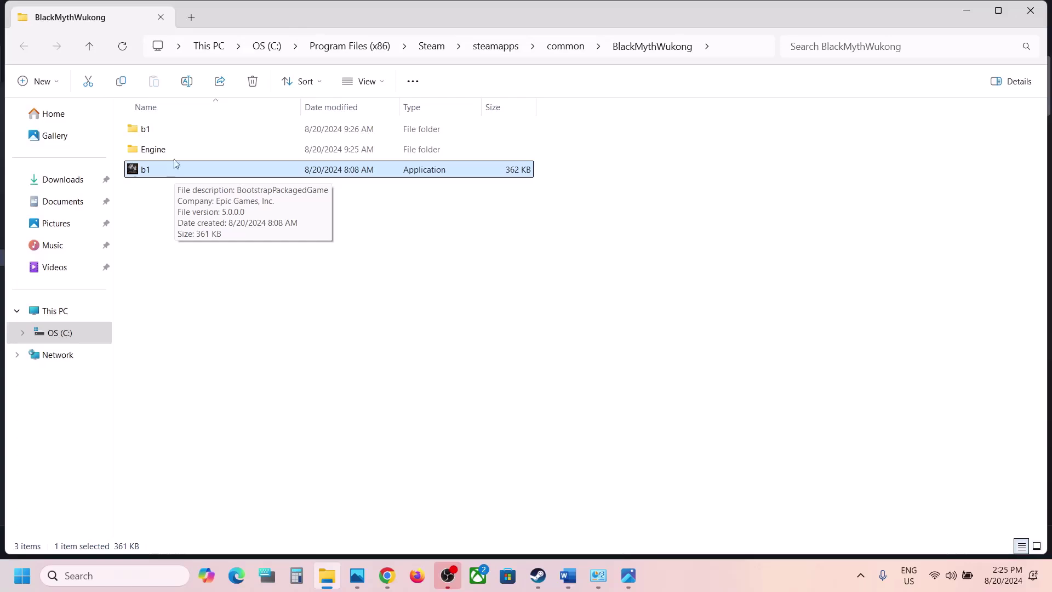
Go to the Win64 folder under b1 and Binaries, and select the b1-Win64-Shipping application.
click(154, 134)
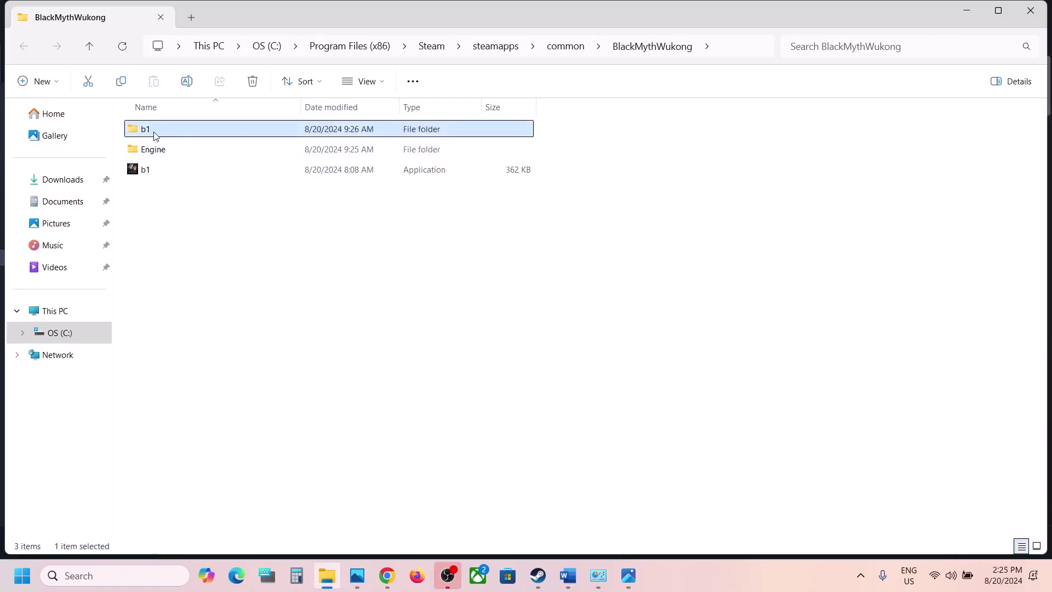
double_click(153, 133)
double_click(172, 130)
double_click(174, 133)
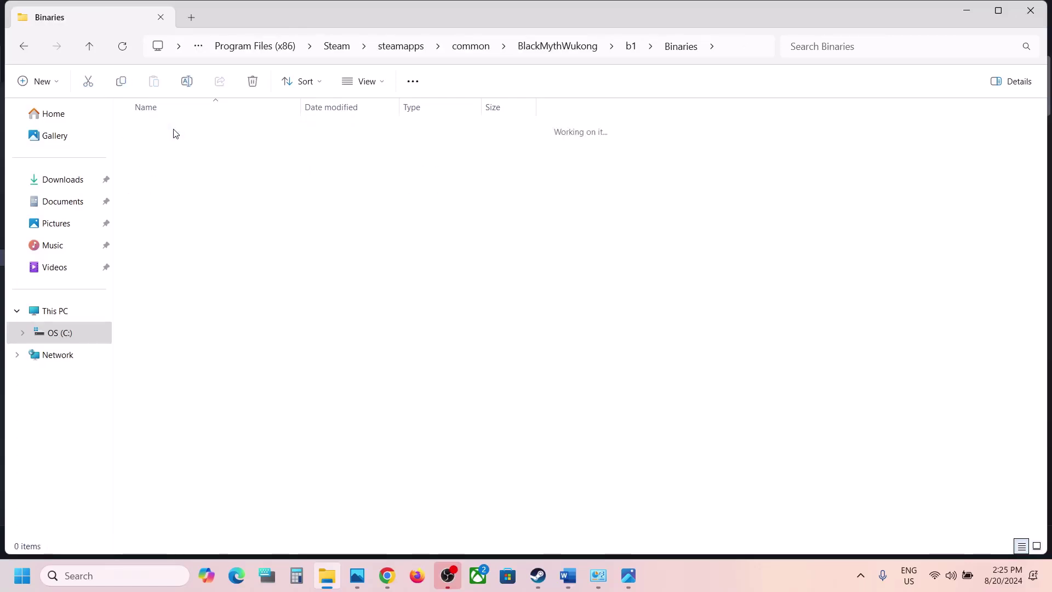
click(168, 148)
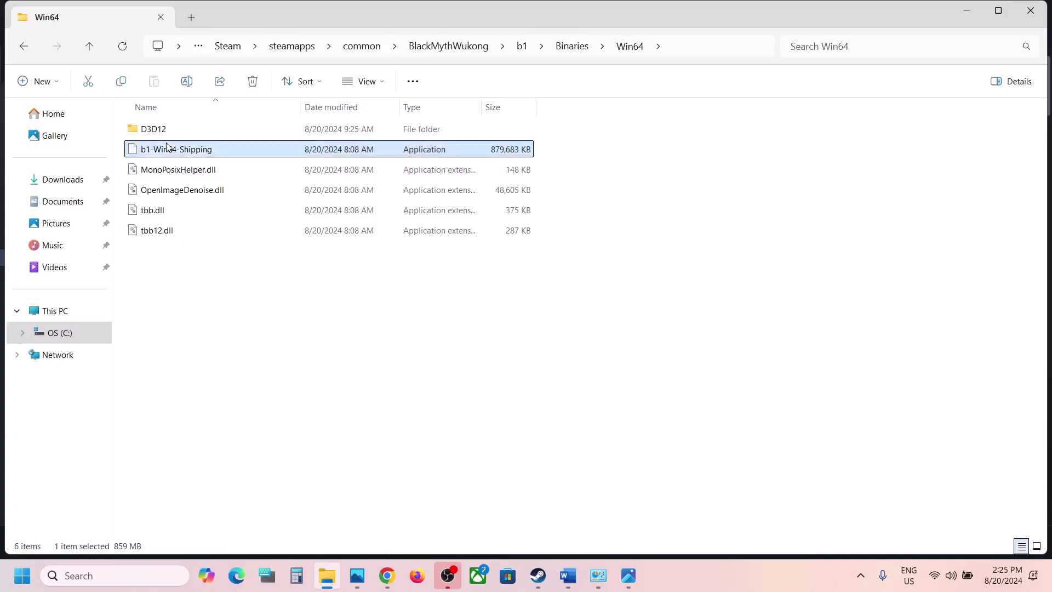
Set the b1-Win64-Shipping application to run as an administrator in its compatibility properties, and apply it.
right_click(209, 155)
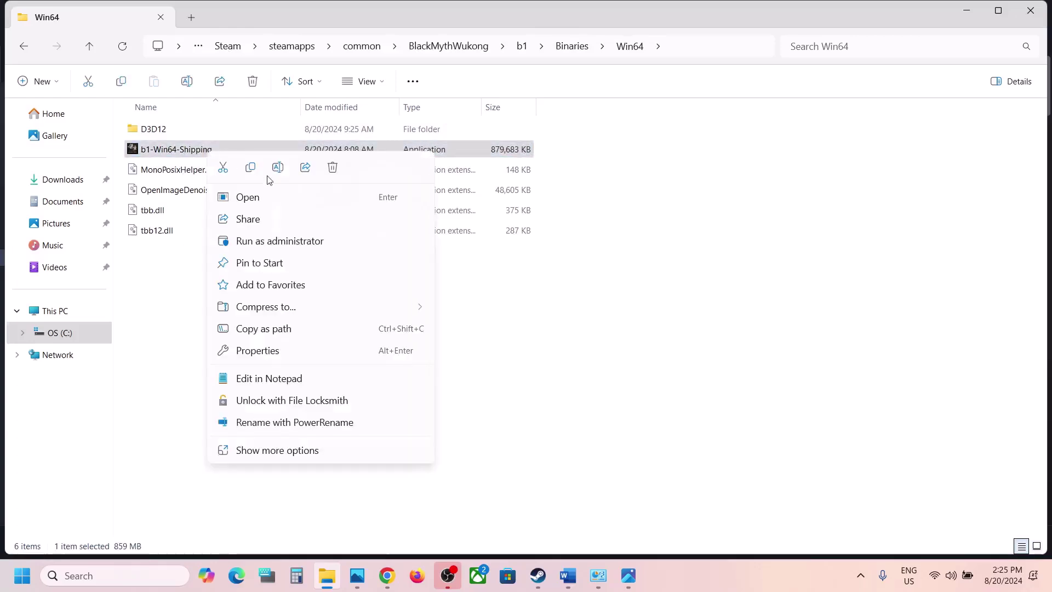
click(268, 351)
click(336, 202)
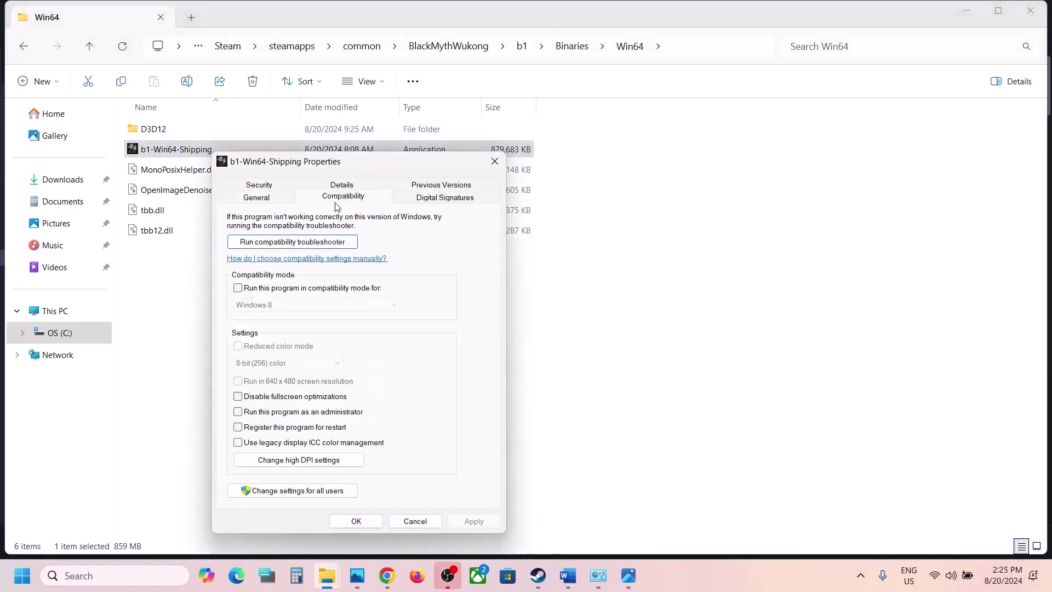
click(238, 412)
click(468, 521)
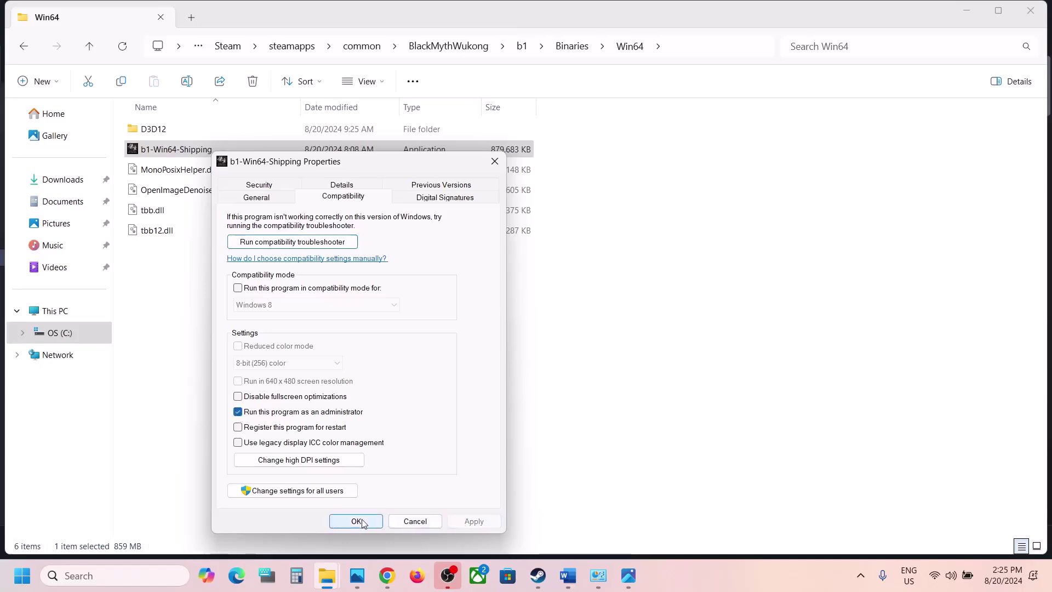
Enable compatibility mode for b1-Win64-Shipping, applying Windows 8 first and switching it to Windows 7.
click(238, 288)
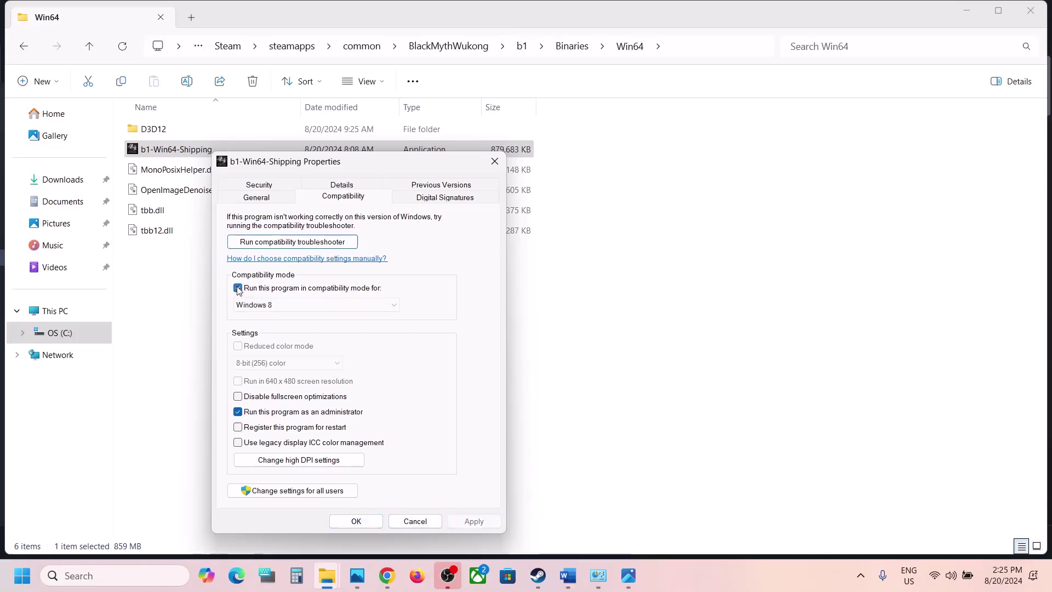
click(473, 525)
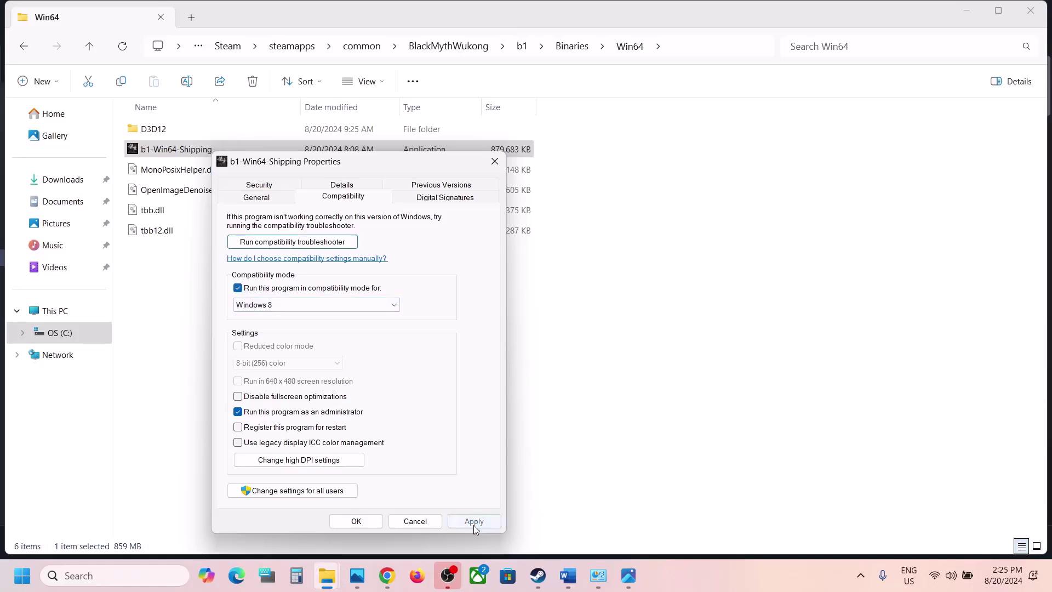
click(297, 305)
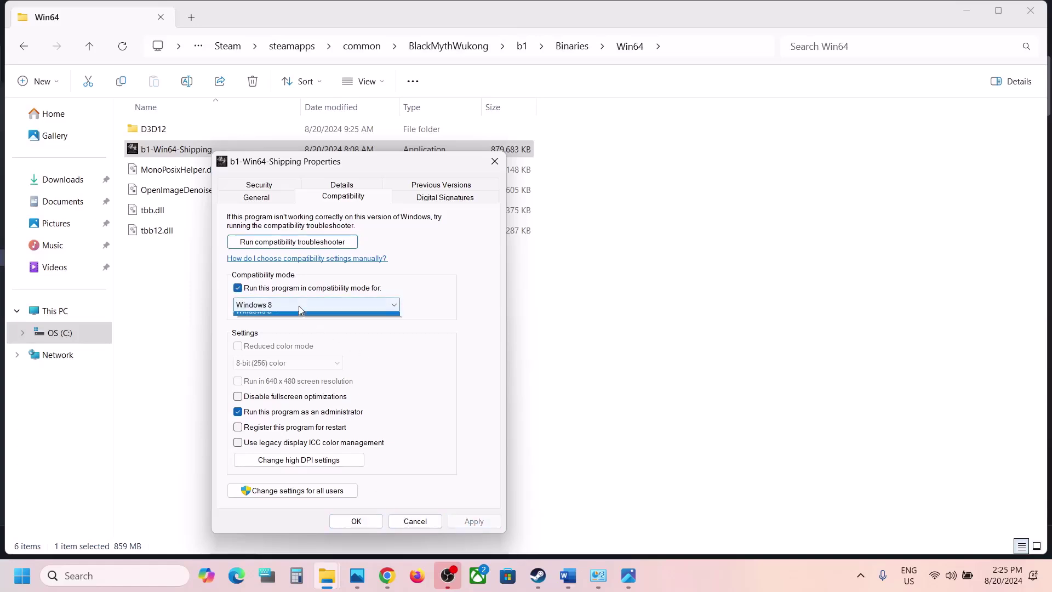
click(283, 343)
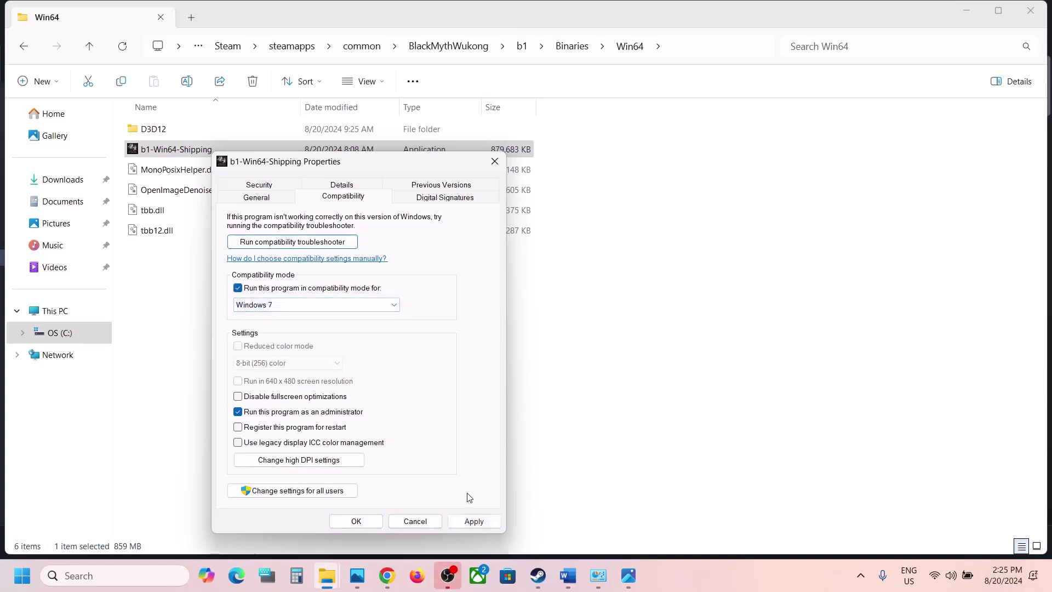
click(467, 523)
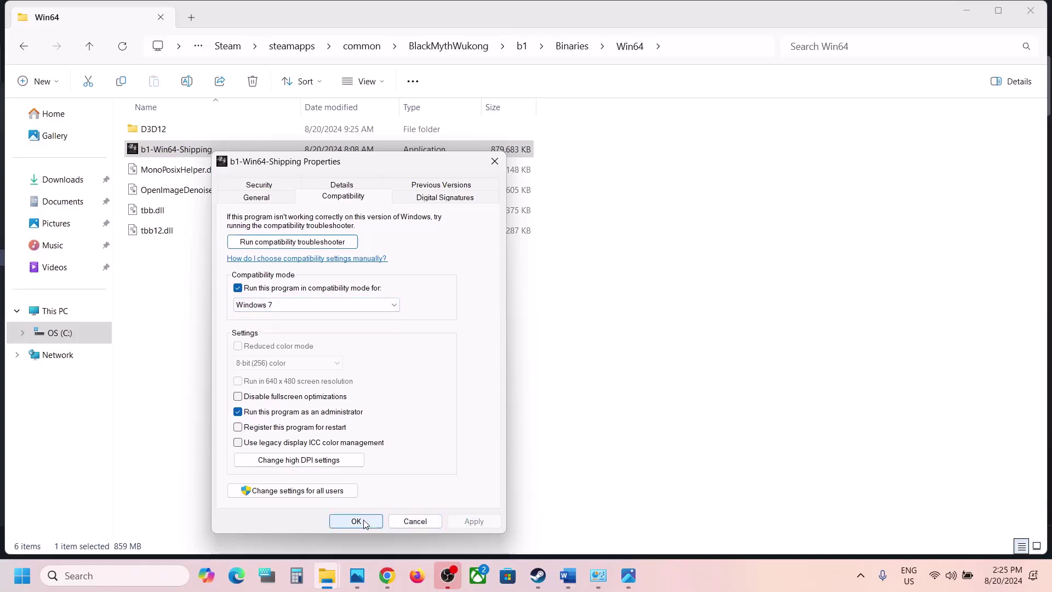
Disable fullscreen optimizations for b1-Win64-Shipping and save its properties.
click(237, 396)
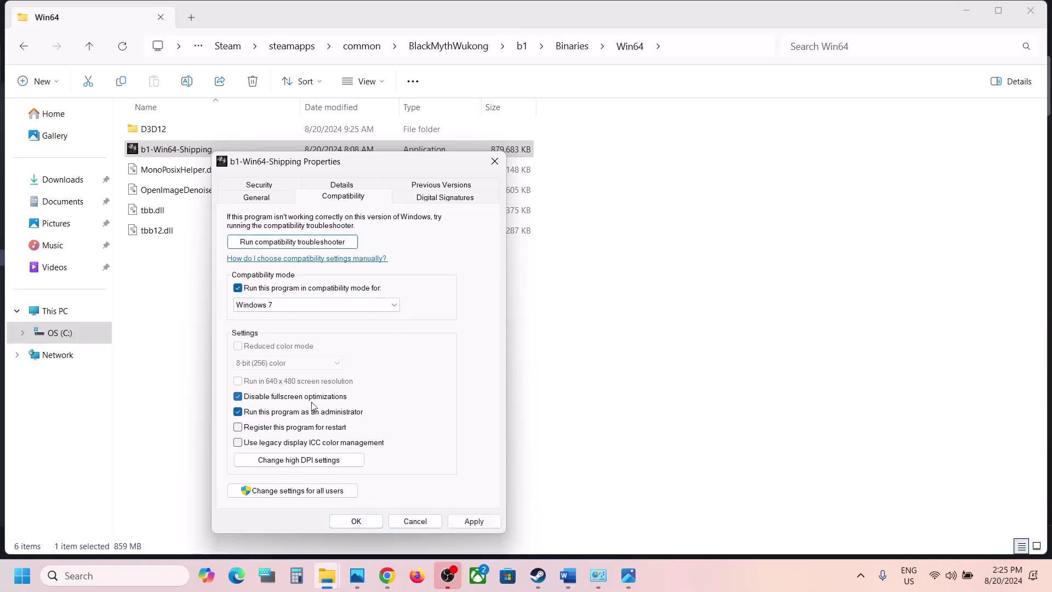
click(468, 521)
click(366, 525)
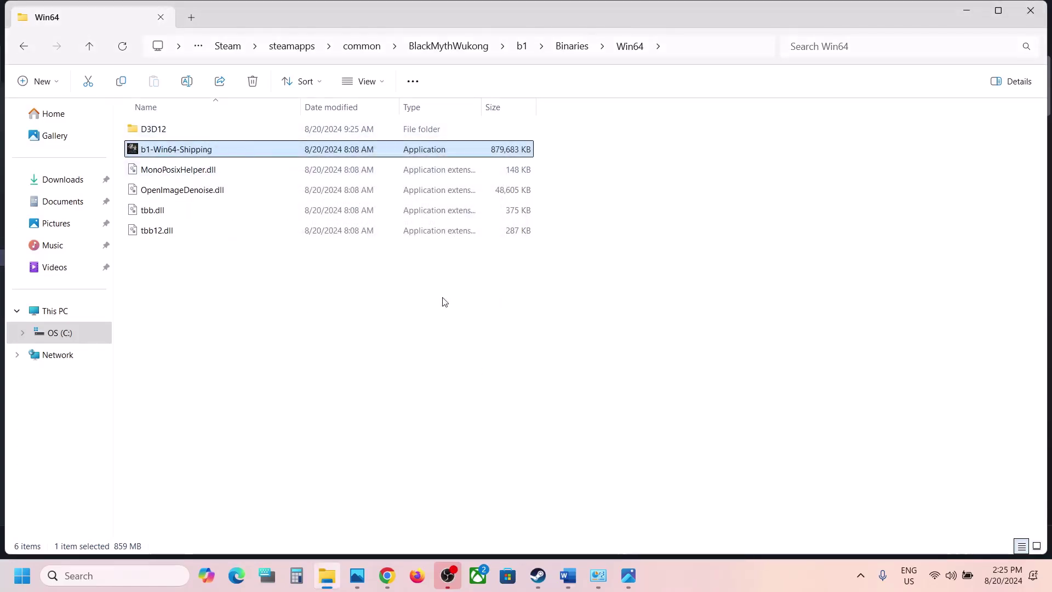
Clear the compatibility mode, fullscreen optimization and administrator options in b1-Win64-Shipping's properties, and save them.
right_click(193, 149)
click(252, 350)
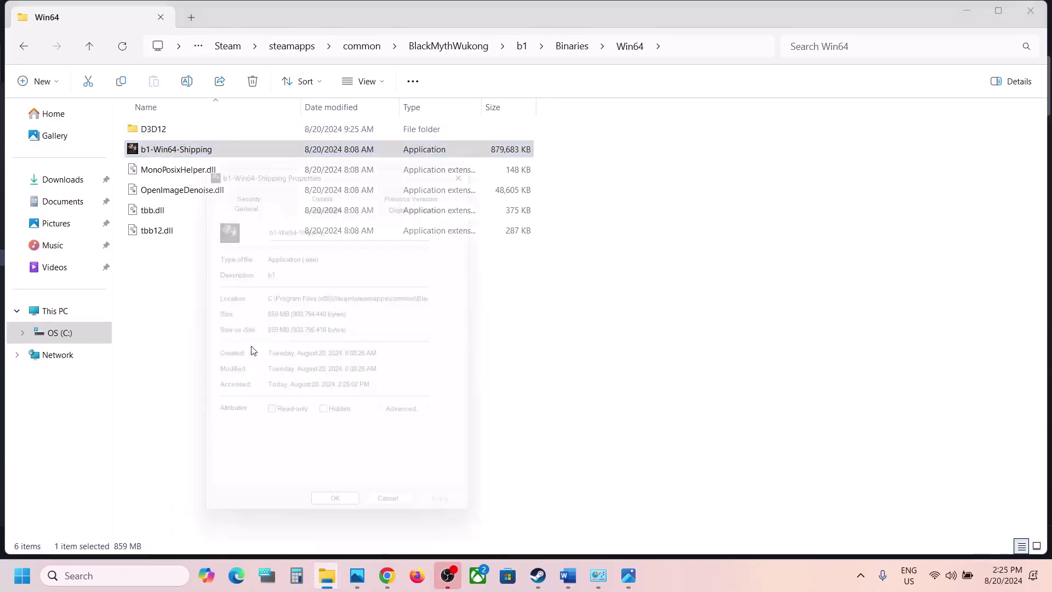
click(295, 201)
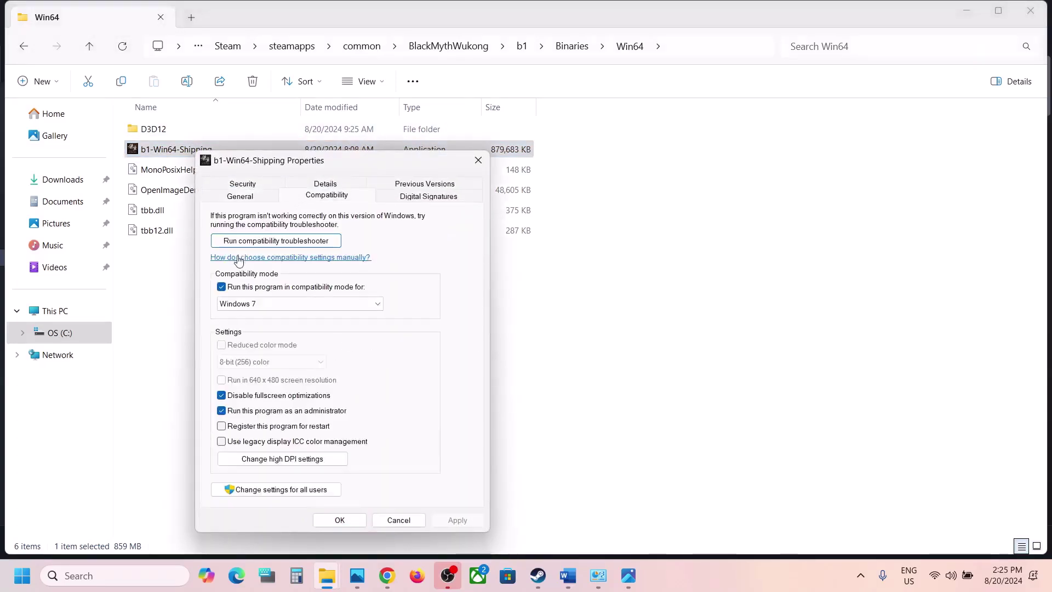
click(221, 287)
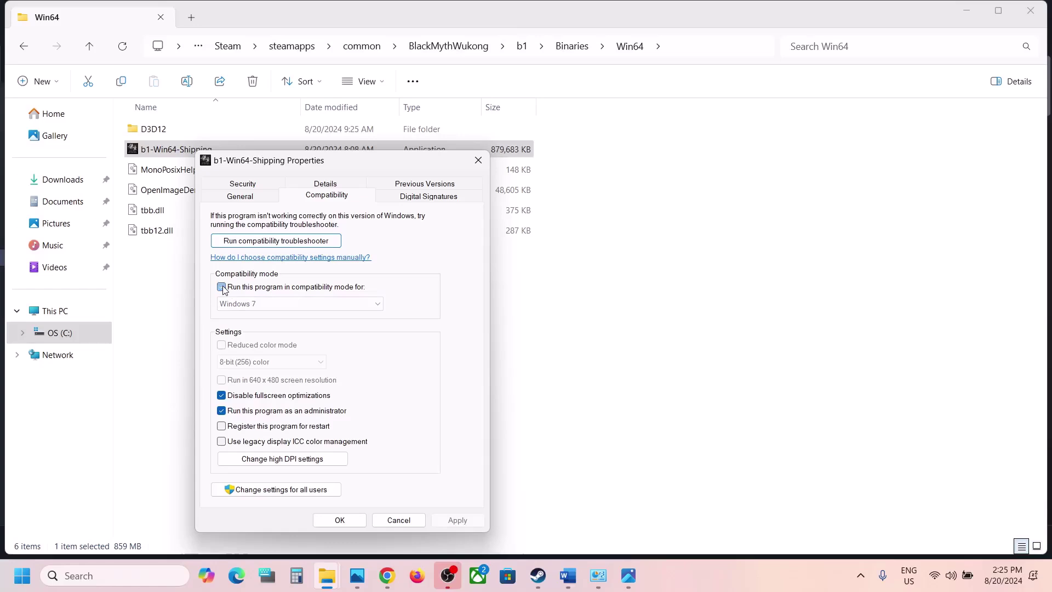
click(223, 395)
click(221, 410)
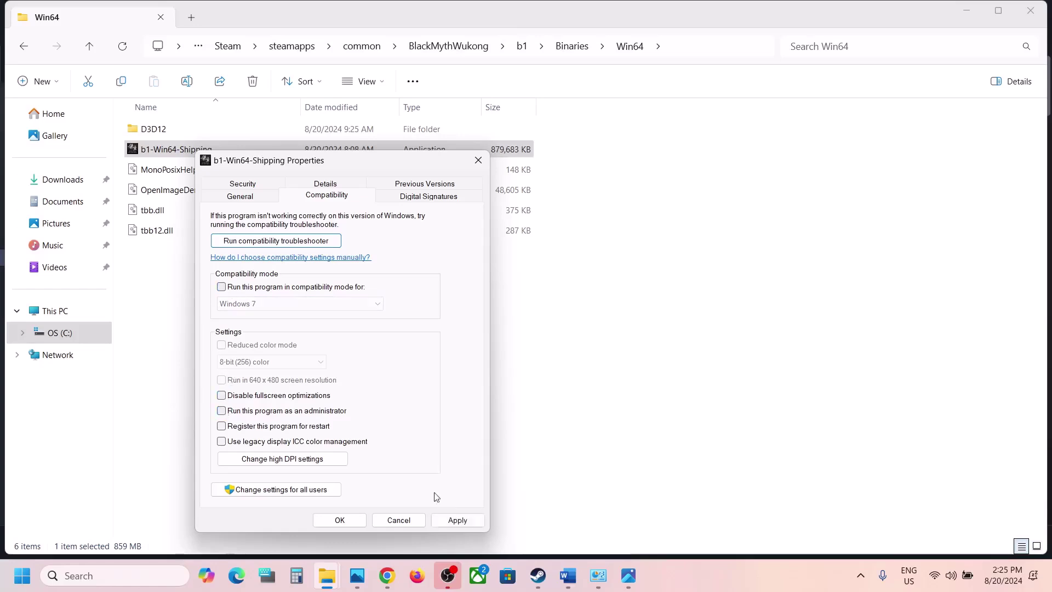
click(455, 521)
click(344, 520)
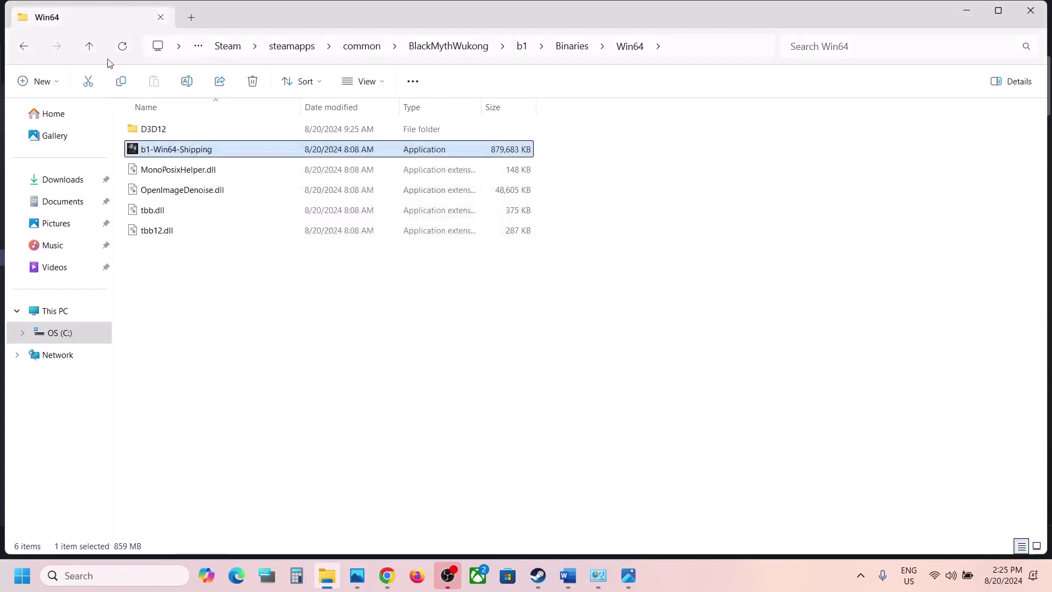
Go back to the BlackMythWukong folder and turn off compatibility mode, disabled fullscreen optimizations and administrator running for the b1 application.
click(90, 54)
click(91, 54)
click(91, 54)
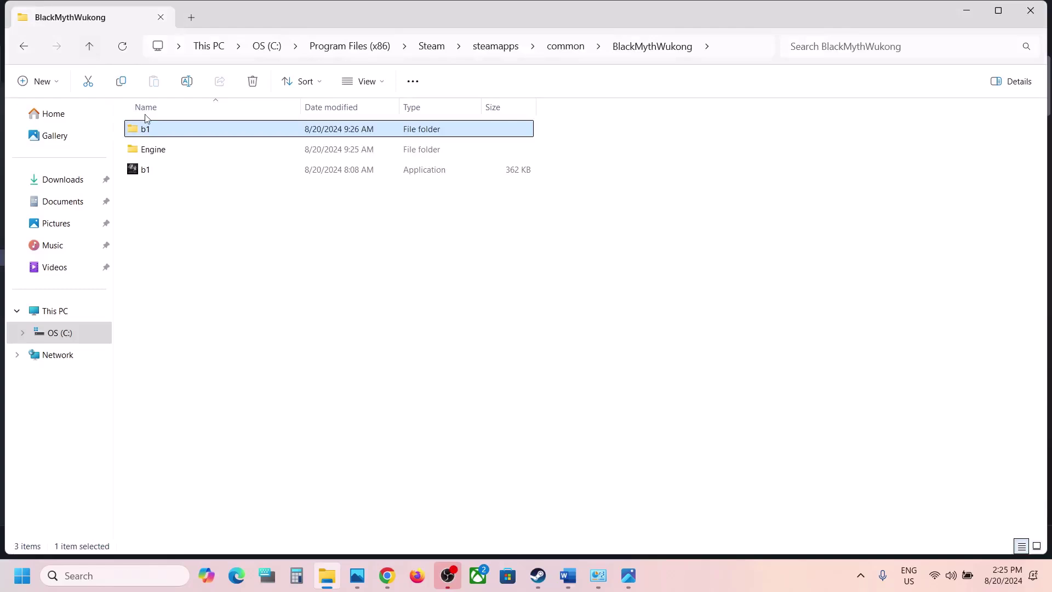
click(156, 166)
right_click(159, 170)
click(230, 356)
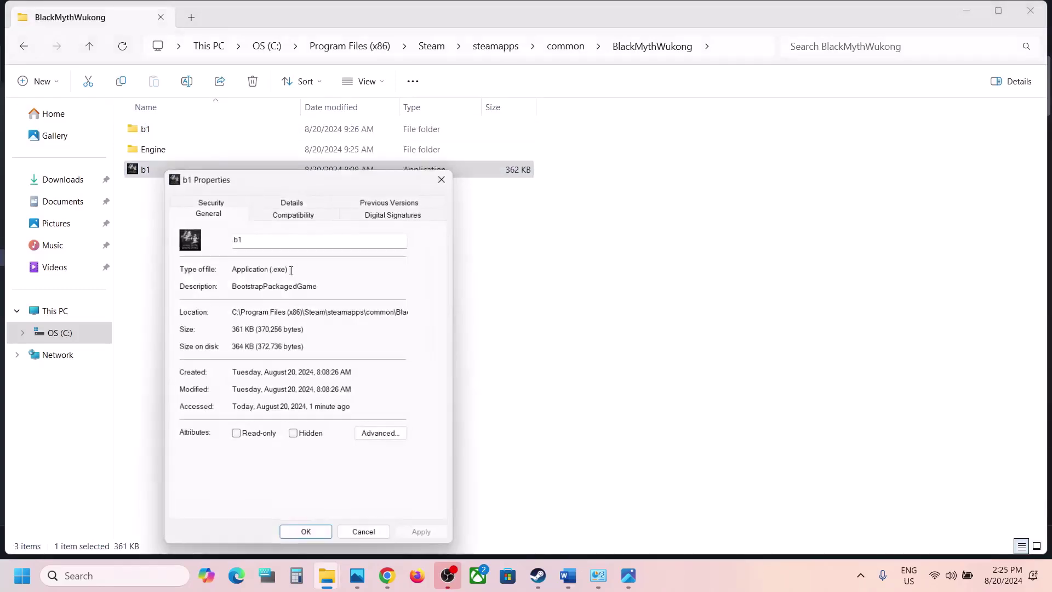
click(261, 213)
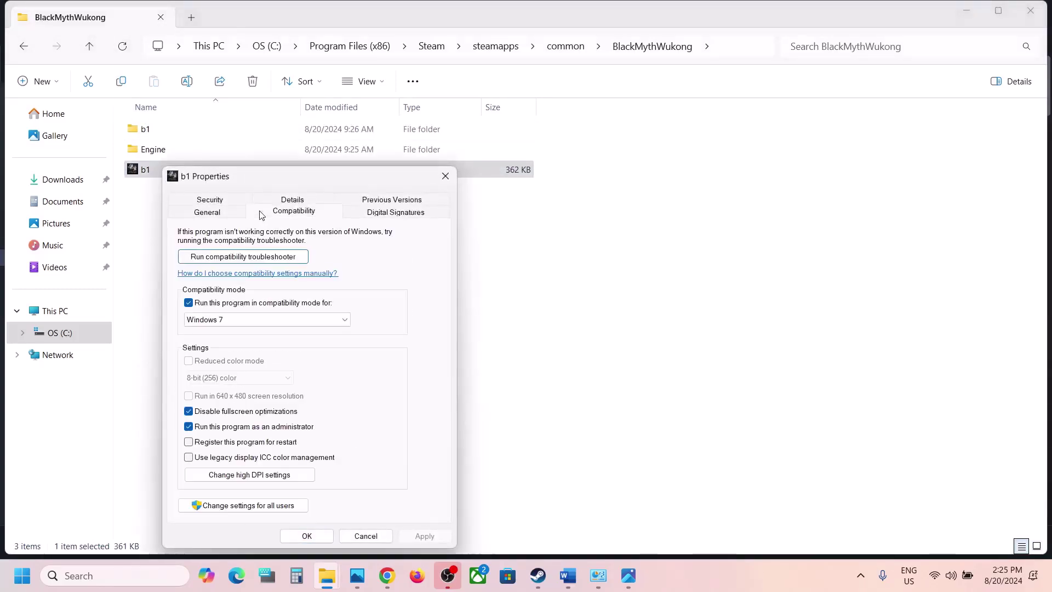
click(189, 302)
click(189, 410)
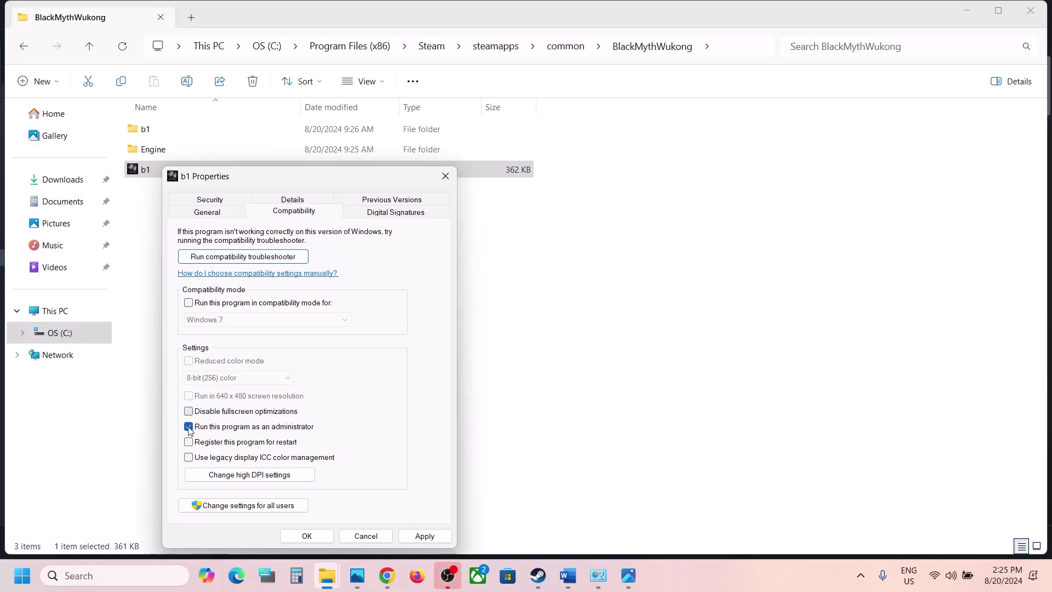
click(189, 426)
click(422, 536)
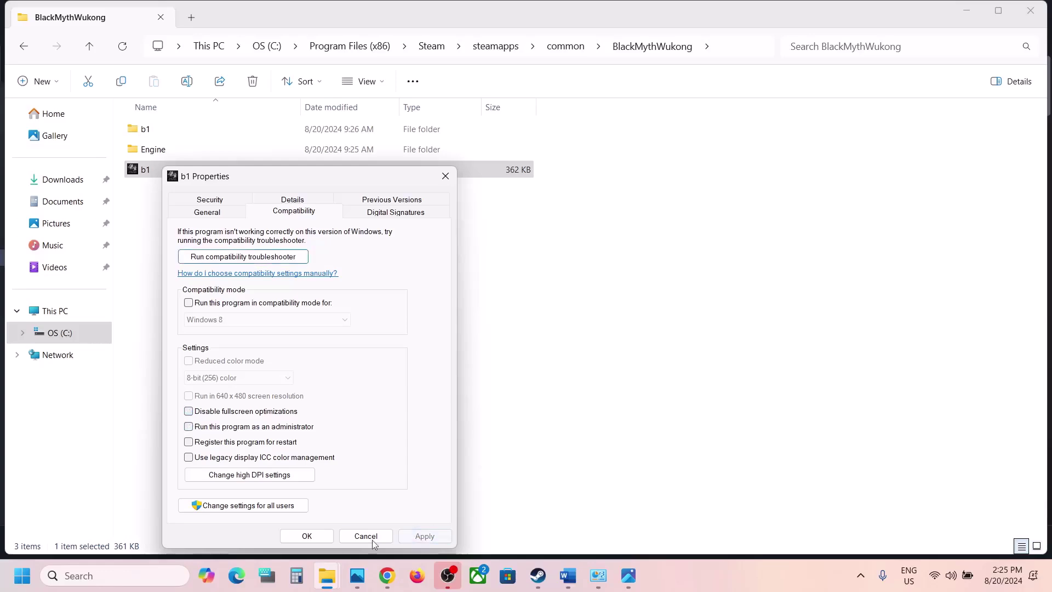
click(304, 540)
Switch to the Word troubleshooting document and read Step 8 about turning off Frame Generation and lowering graphics settings.
click(567, 575)
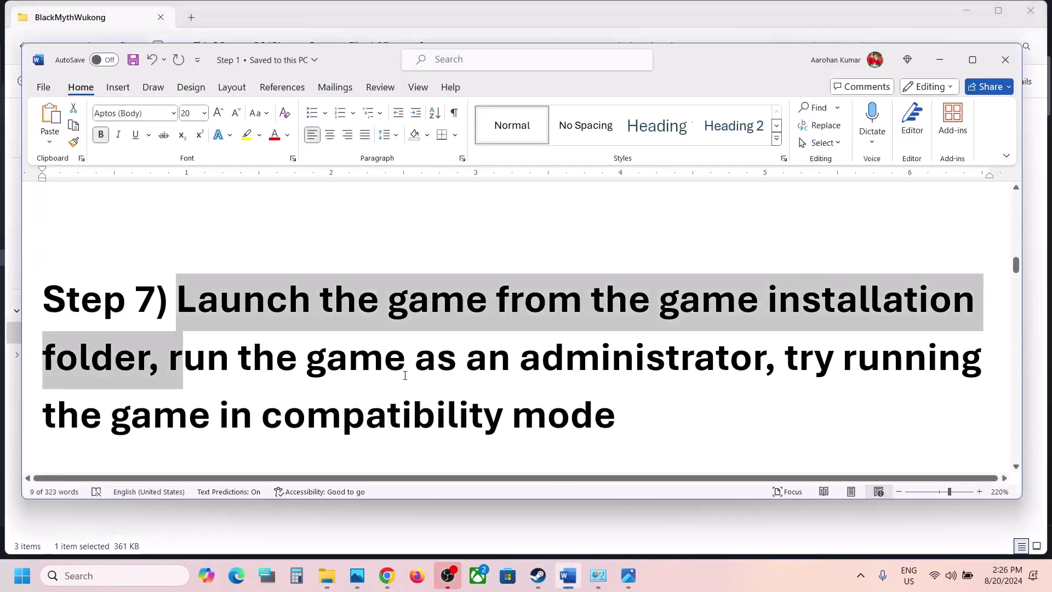
scroll(405, 375, down, 3)
scroll(405, 375, down, 2)
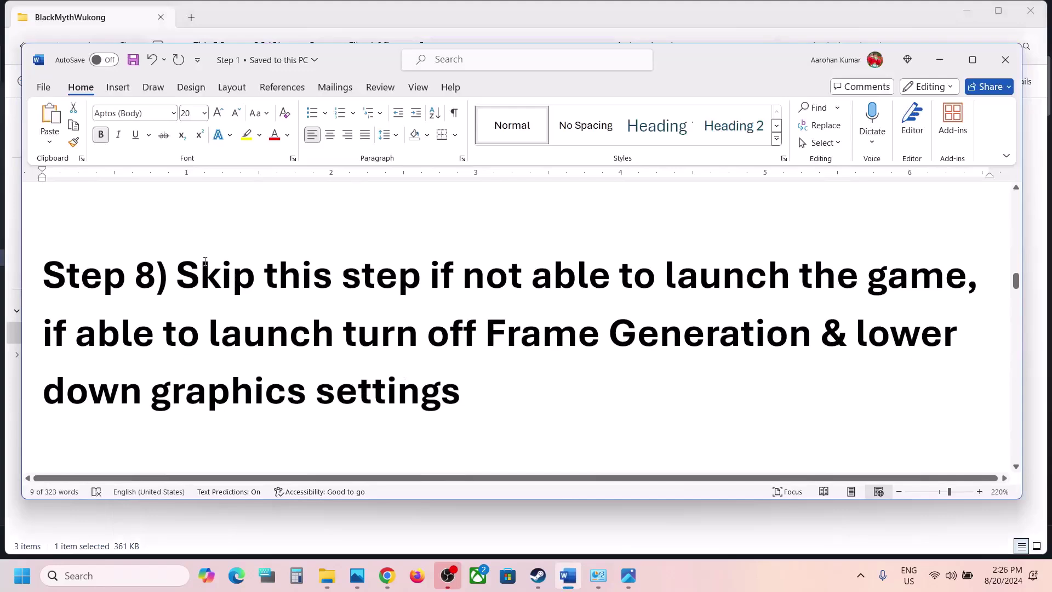
drag(187, 266, 866, 276)
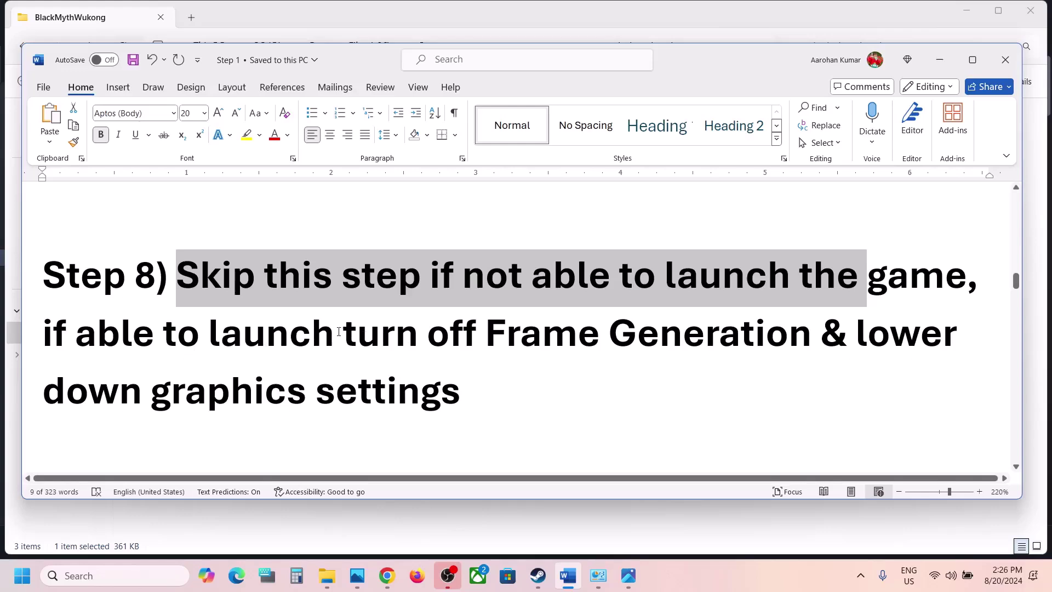
drag(338, 332, 703, 352)
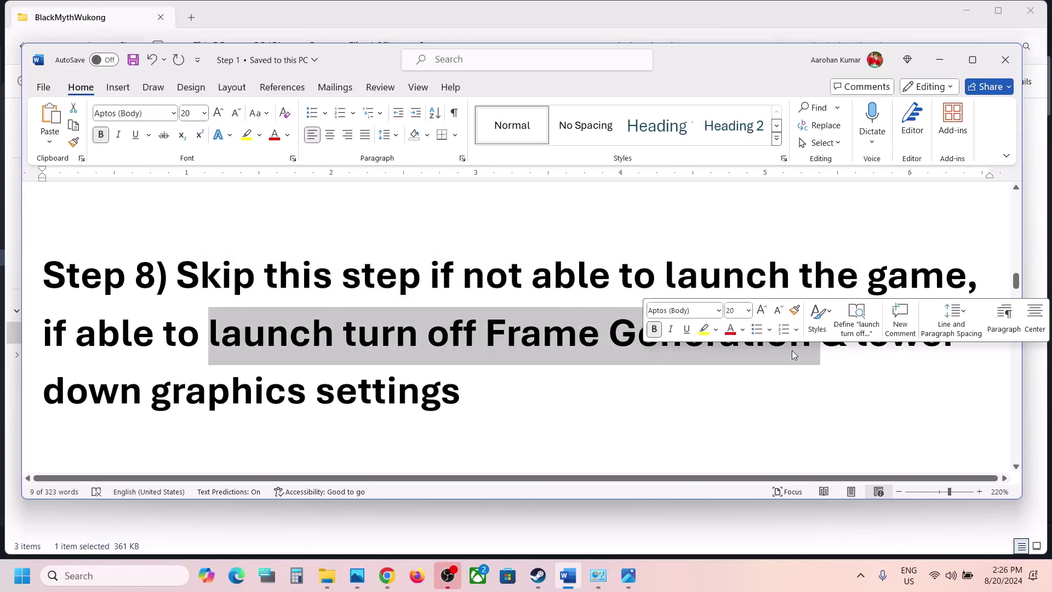
drag(857, 354, 902, 376)
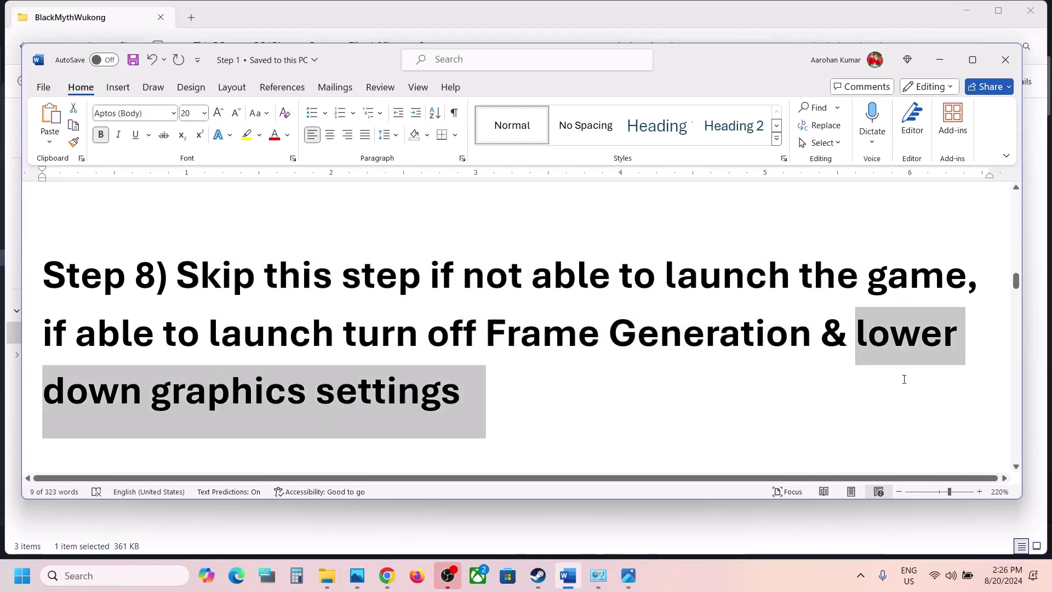
click(496, 395)
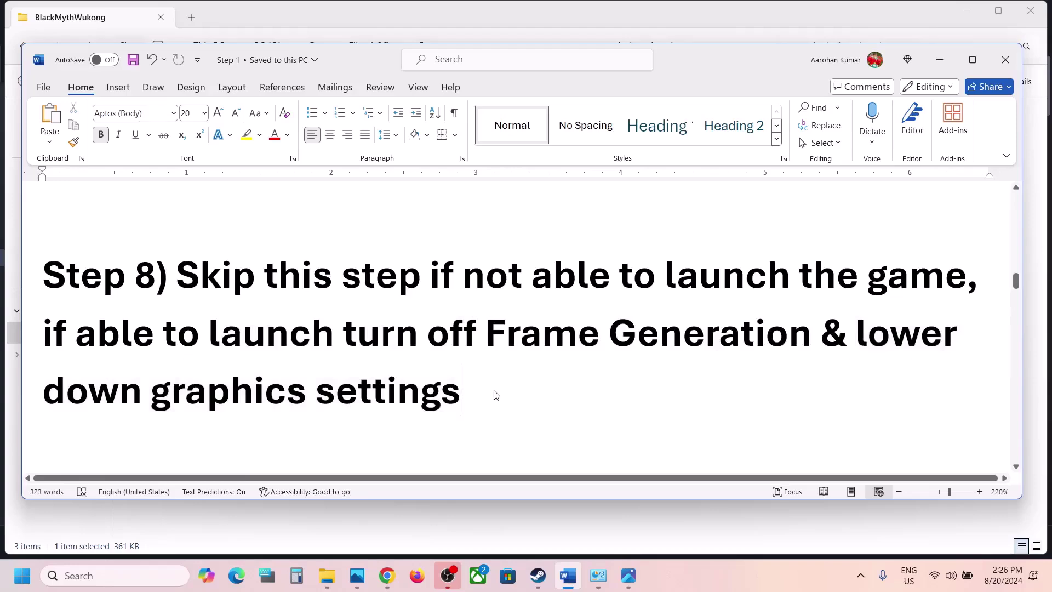
Switch to Black Myth: Wukong, open its graphics settings, and set Frame Generation to Off.
mouse_move(543, 563)
click(512, 525)
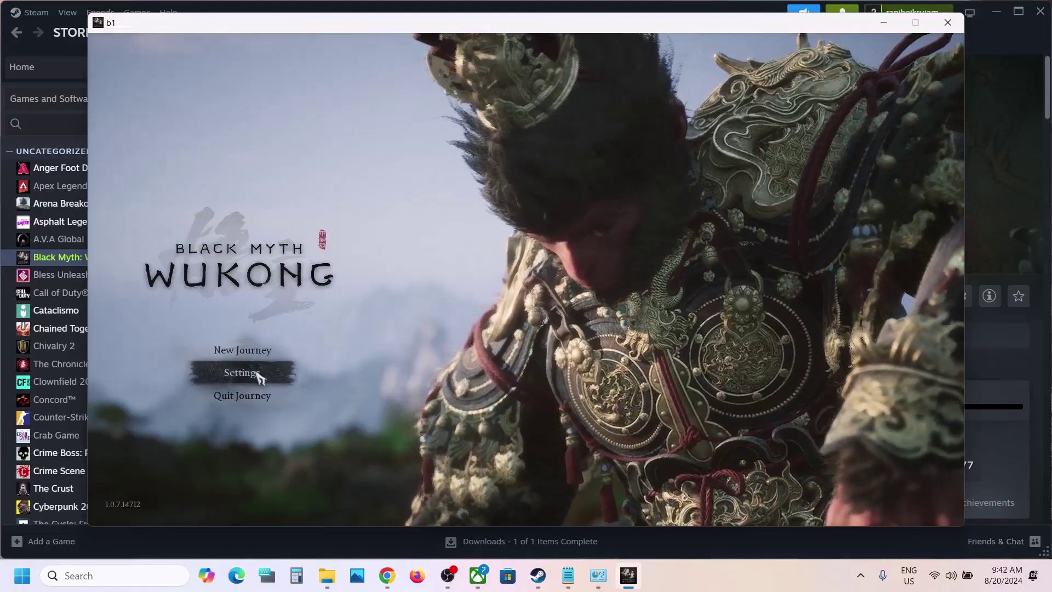
click(257, 374)
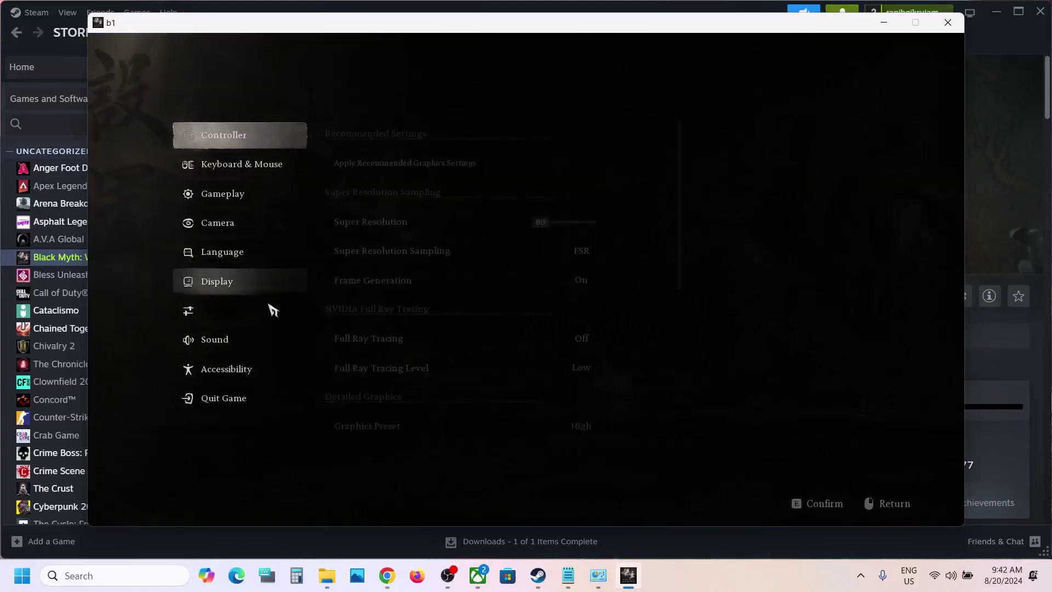
click(244, 316)
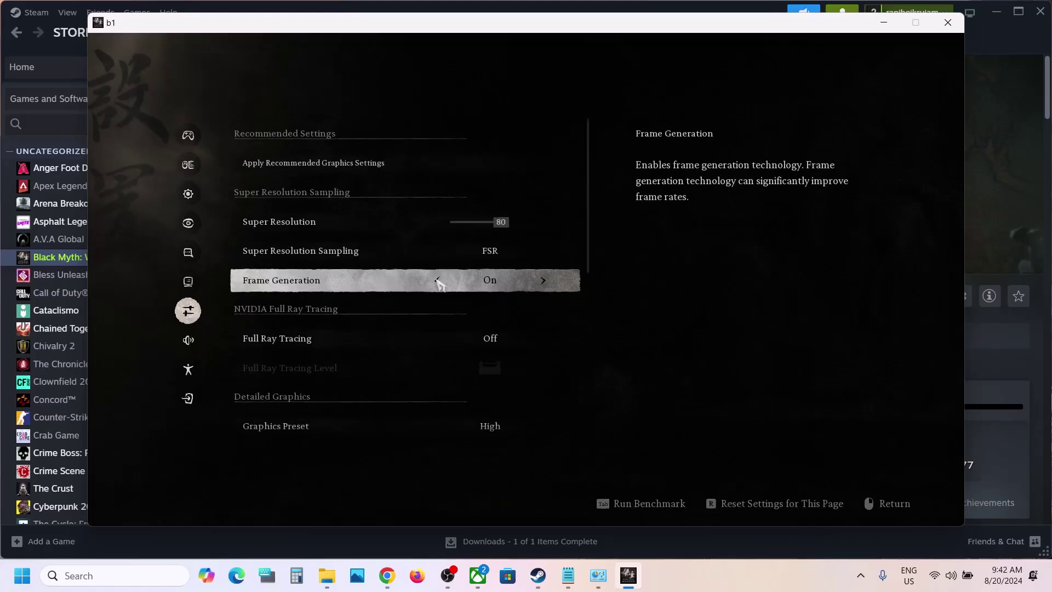
click(438, 281)
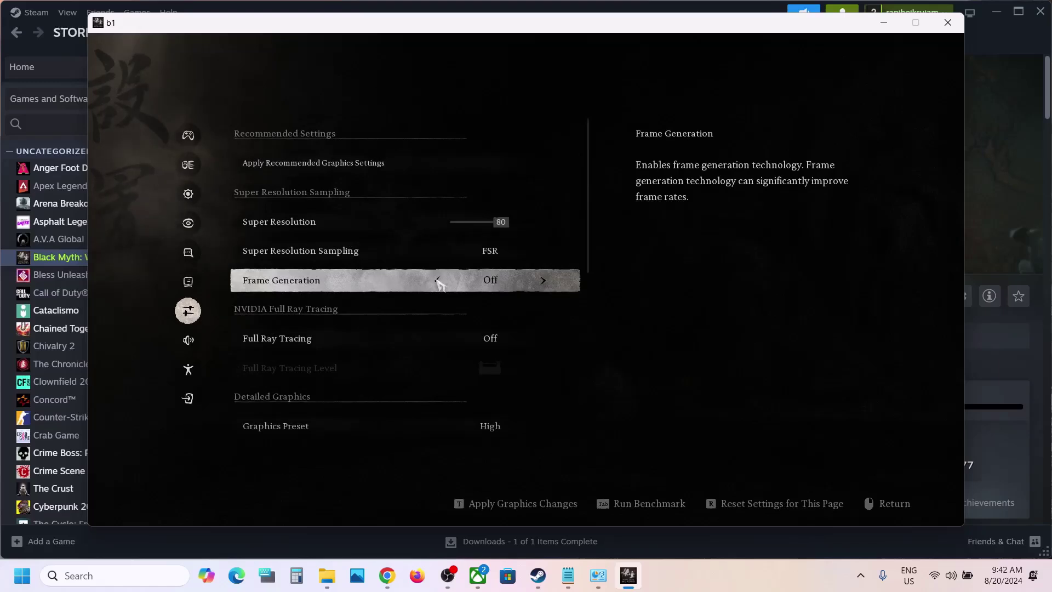
Try XeSS and DLSS for Super Resolution Sampling, and return it to FSR.
click(546, 255)
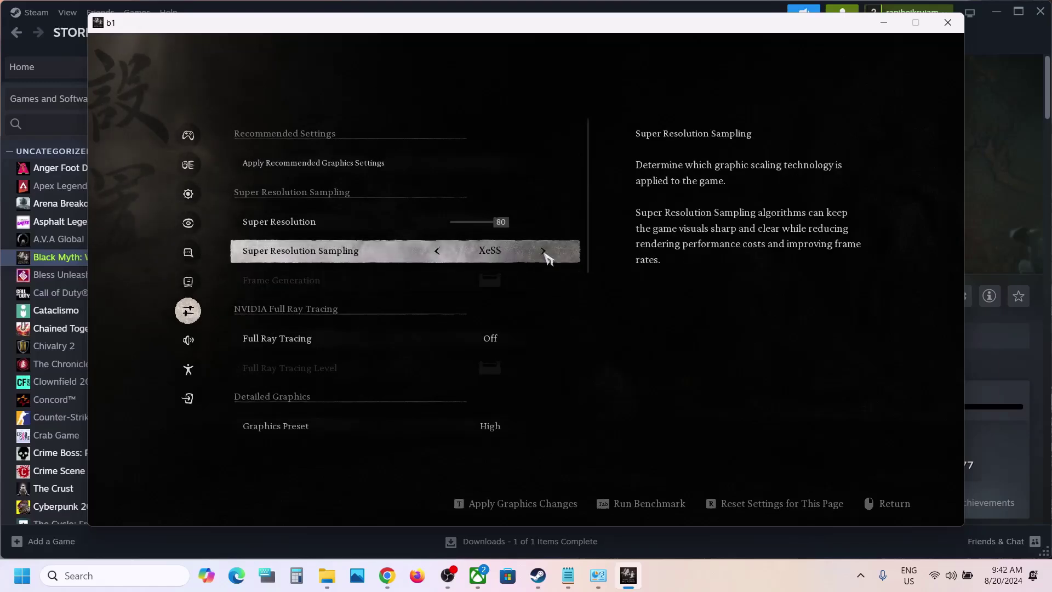
click(546, 256)
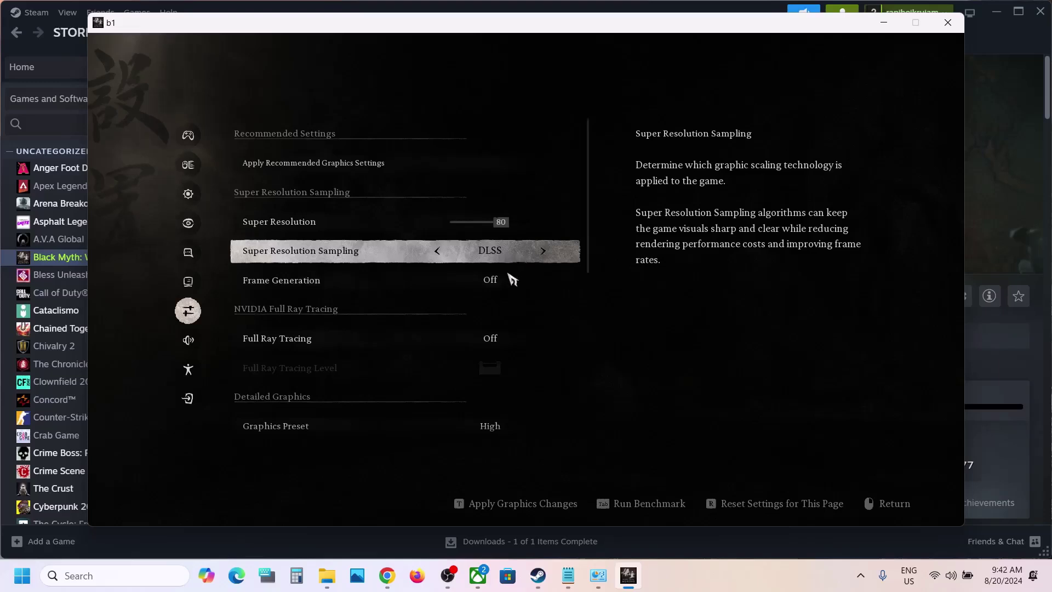
click(438, 258)
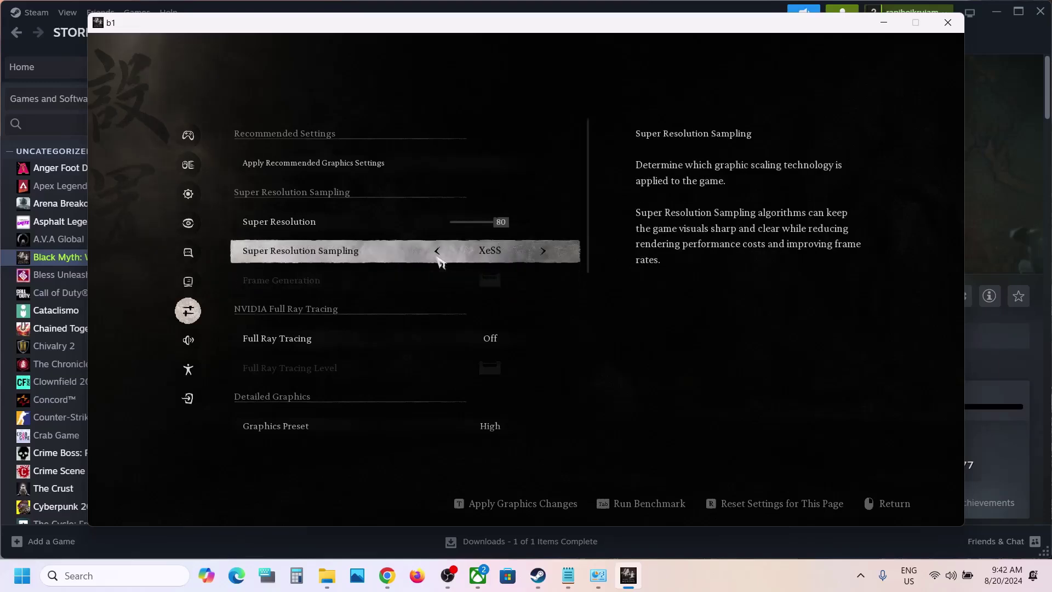
click(438, 253)
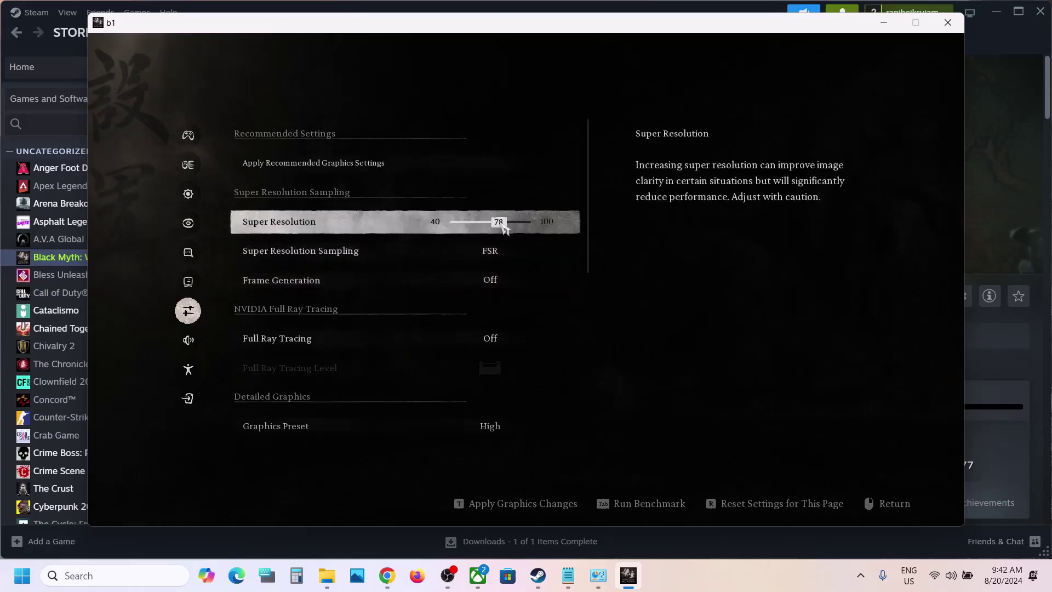
Lower the Super Resolution value to 50.
drag(503, 227, 467, 231)
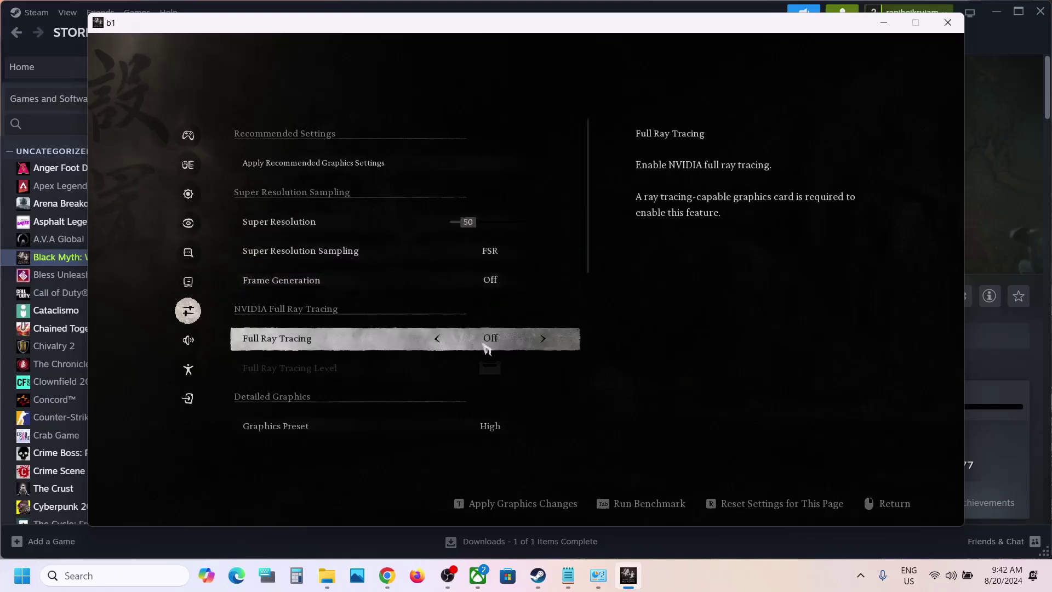
Try Full Ray Tracing and return it to Off, and set the Graphics Preset to Medium after trying Very High and Cinematic.
click(545, 341)
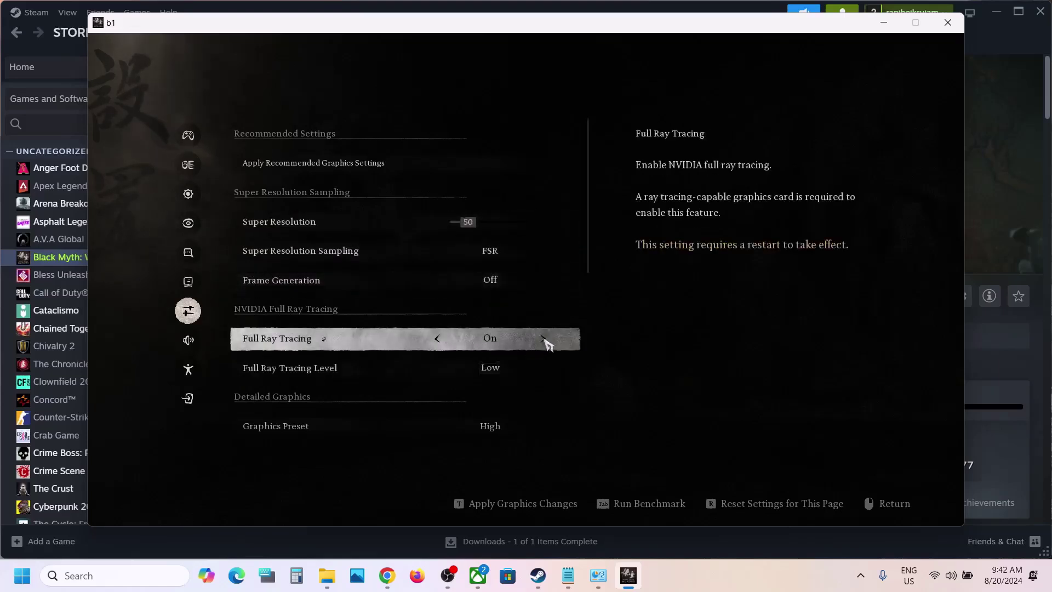
click(438, 339)
scroll(470, 403, down, 5)
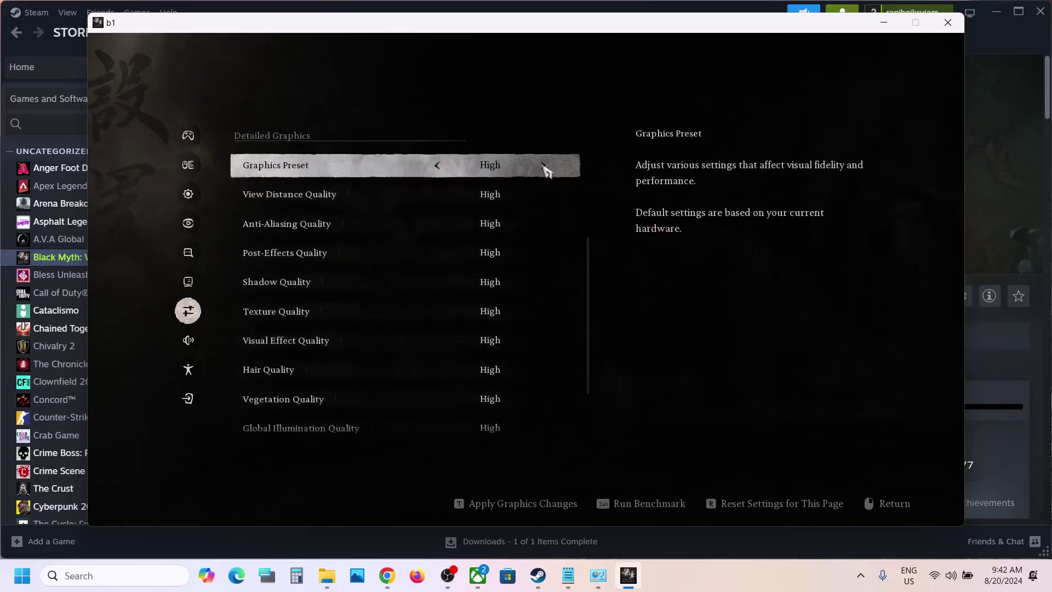
click(544, 167)
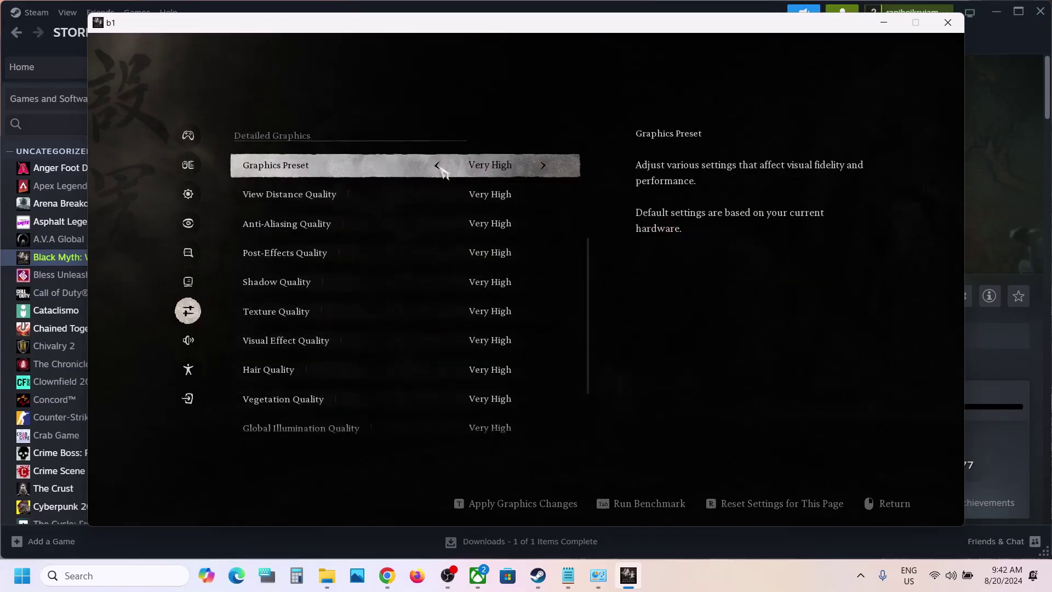
click(545, 167)
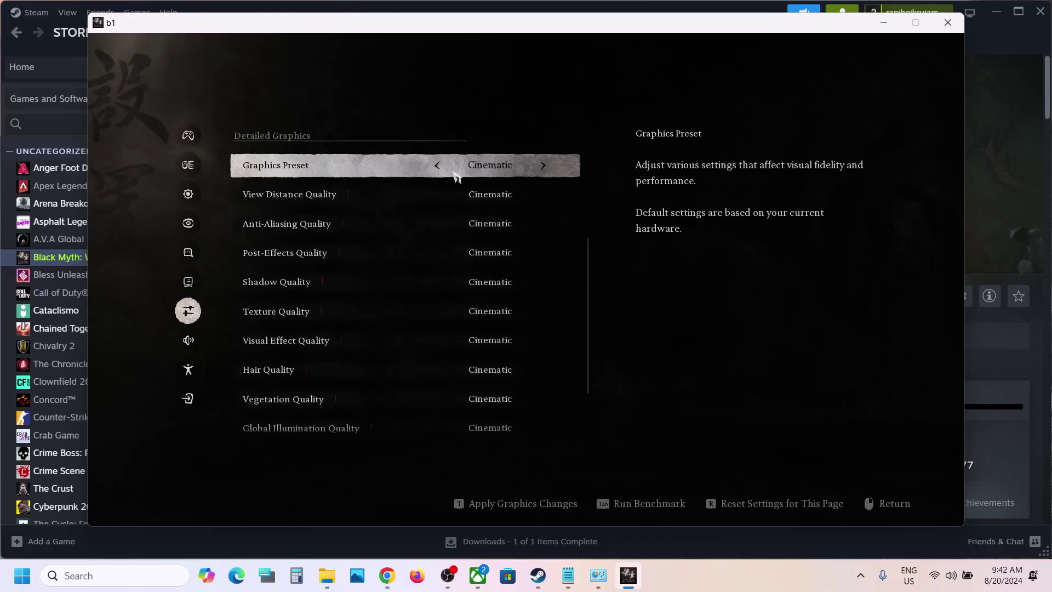
click(438, 166)
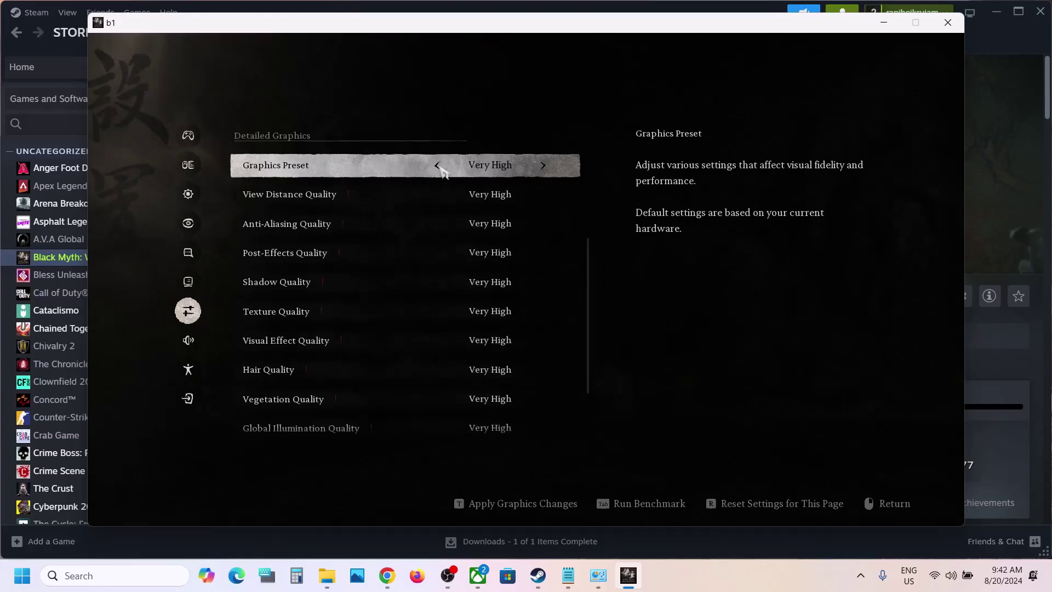
click(438, 166)
click(438, 166)
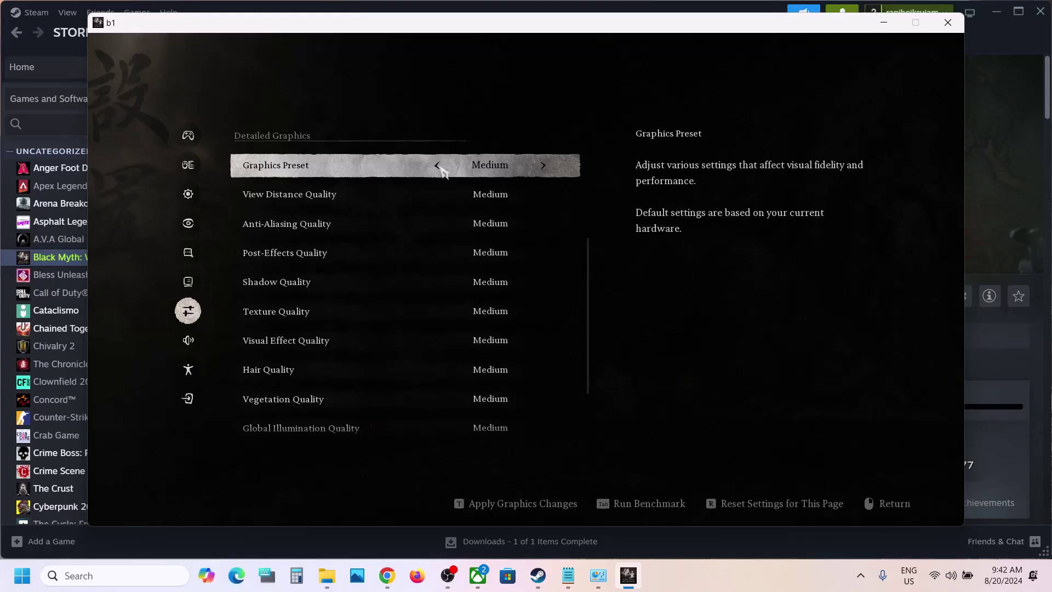
click(442, 171)
click(554, 167)
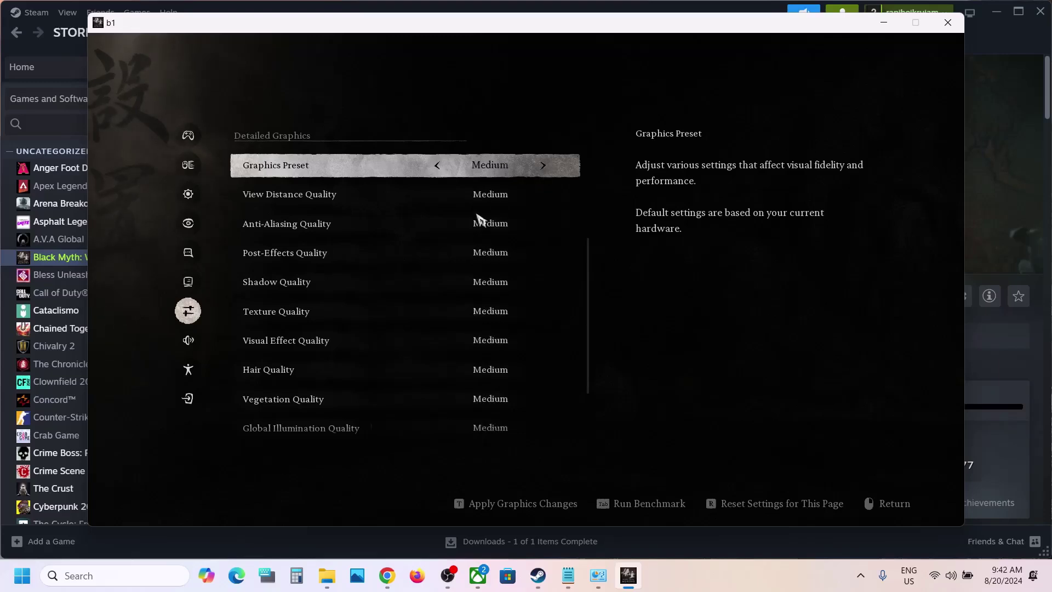
Leave the graphics settings page and apply the graphics changes.
scroll(476, 219, up, 5)
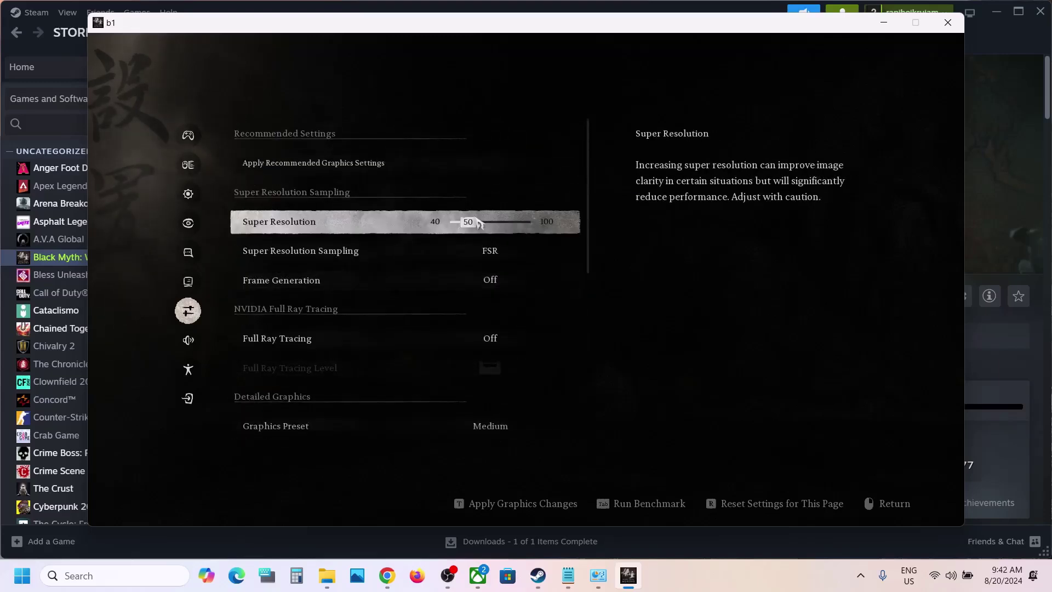
right_click(470, 263)
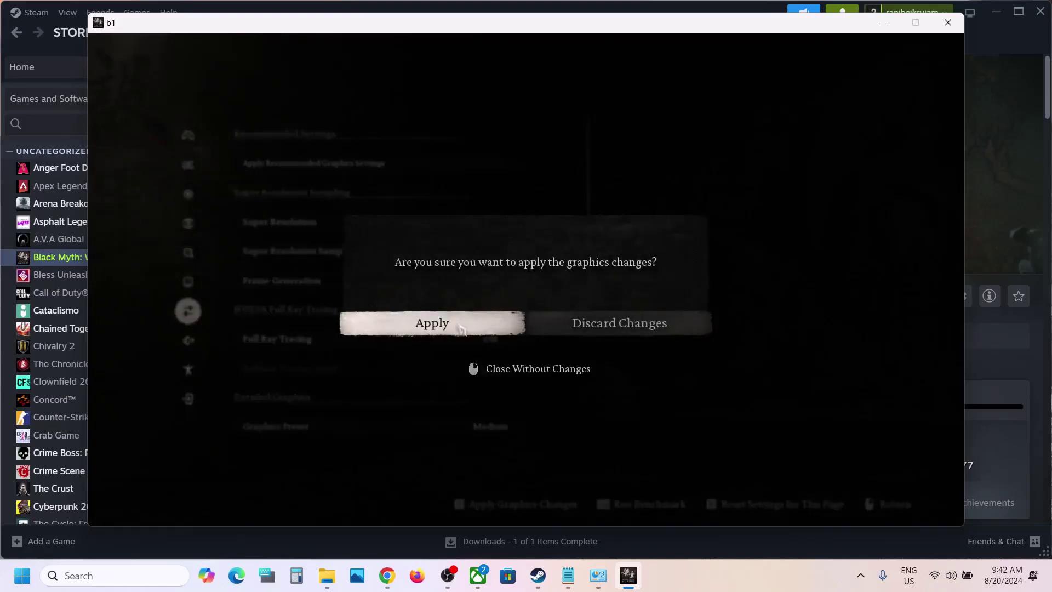
click(460, 327)
In the display settings, keep Display Mode on Windowed, set Framerate Cap to 60 and Motion Blur to Weak.
click(269, 280)
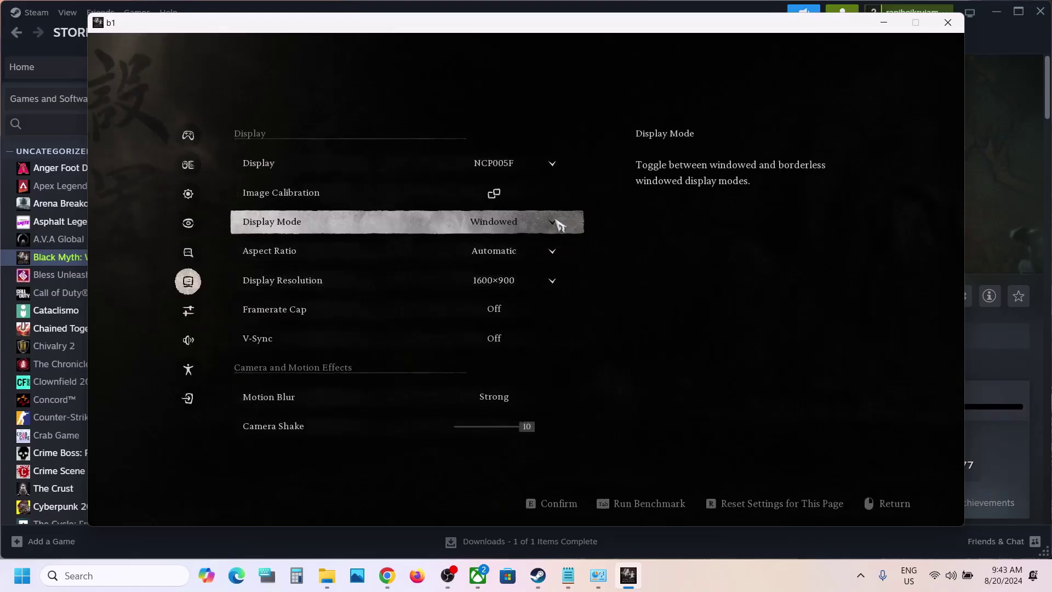
click(559, 222)
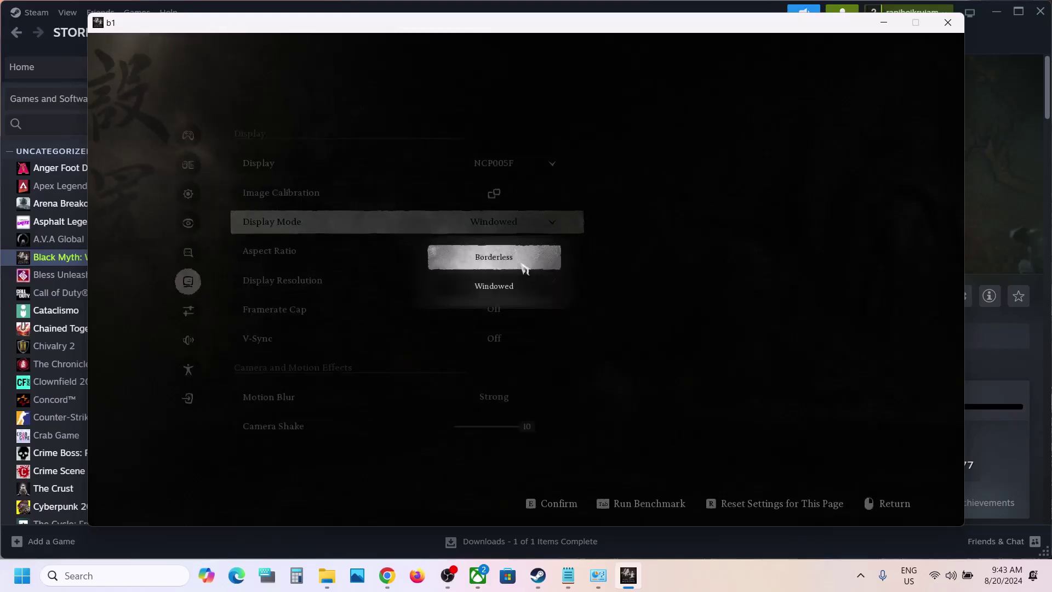
click(519, 287)
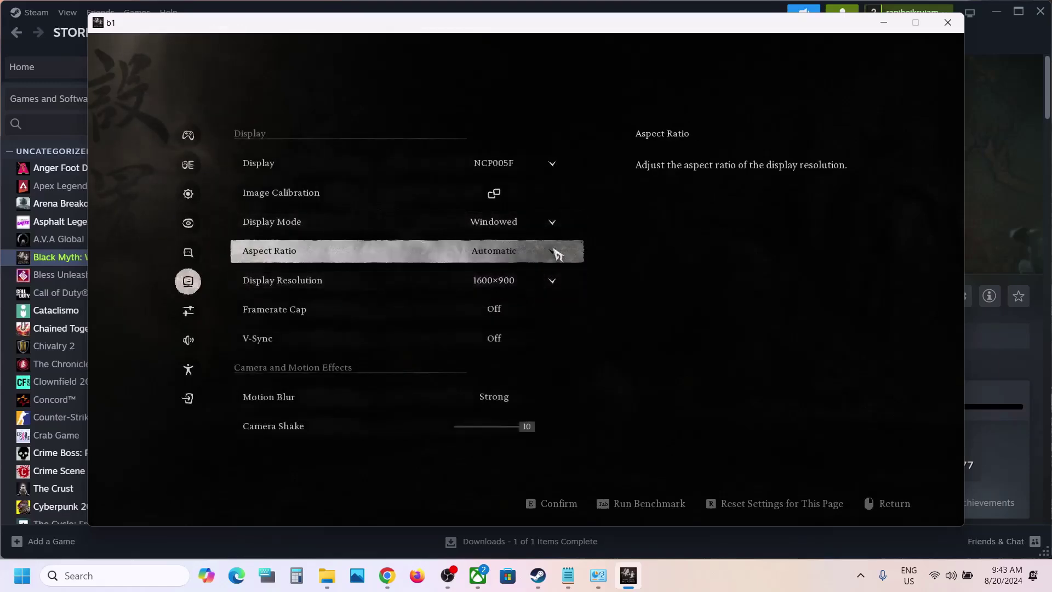
click(556, 284)
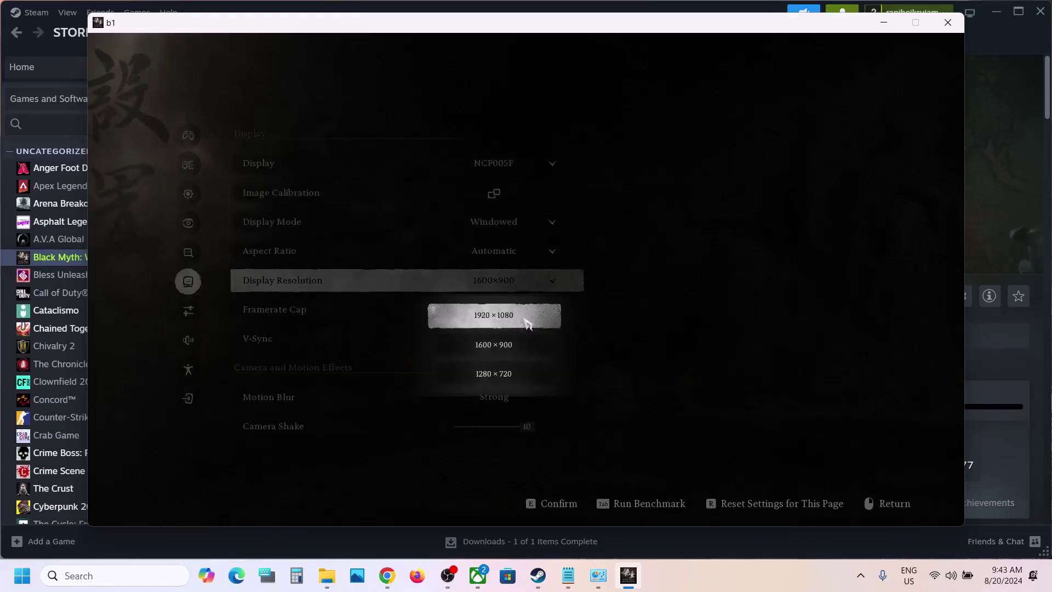
click(584, 310)
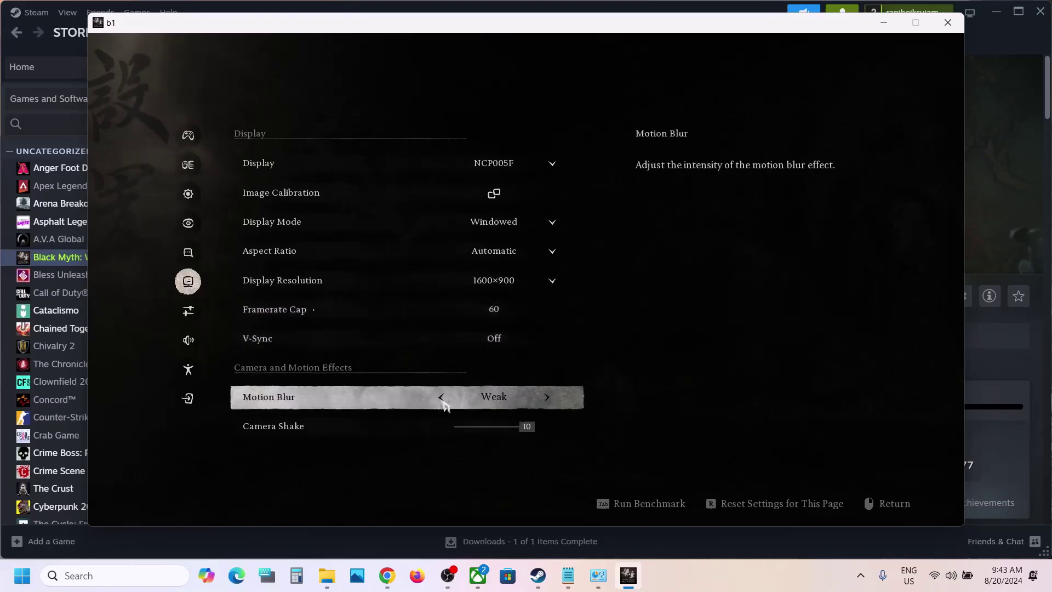
Return to the game's main menu and minimize the game window.
right_click(409, 252)
right_click(399, 288)
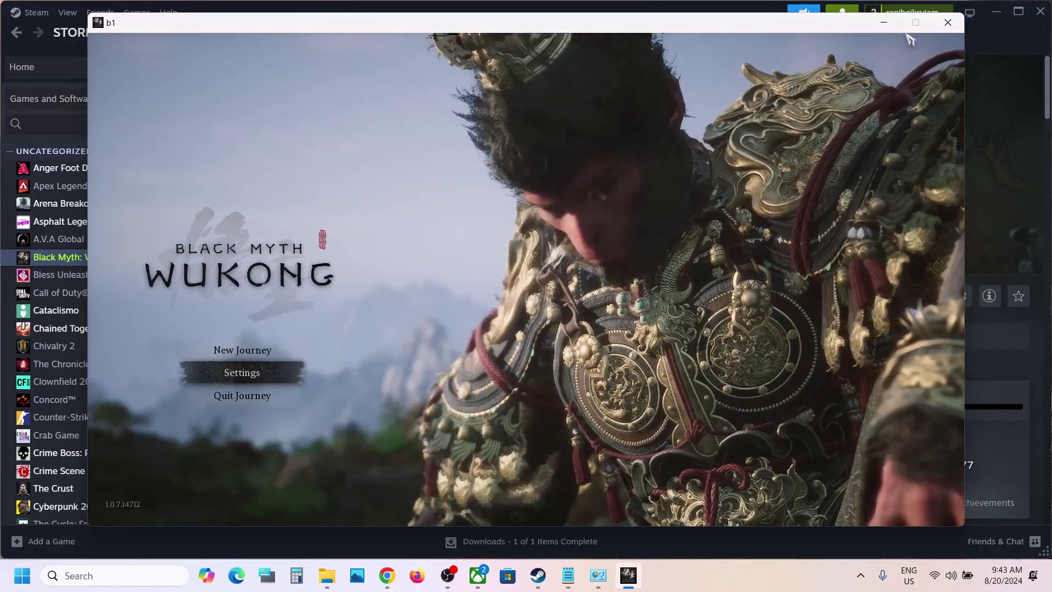
click(884, 28)
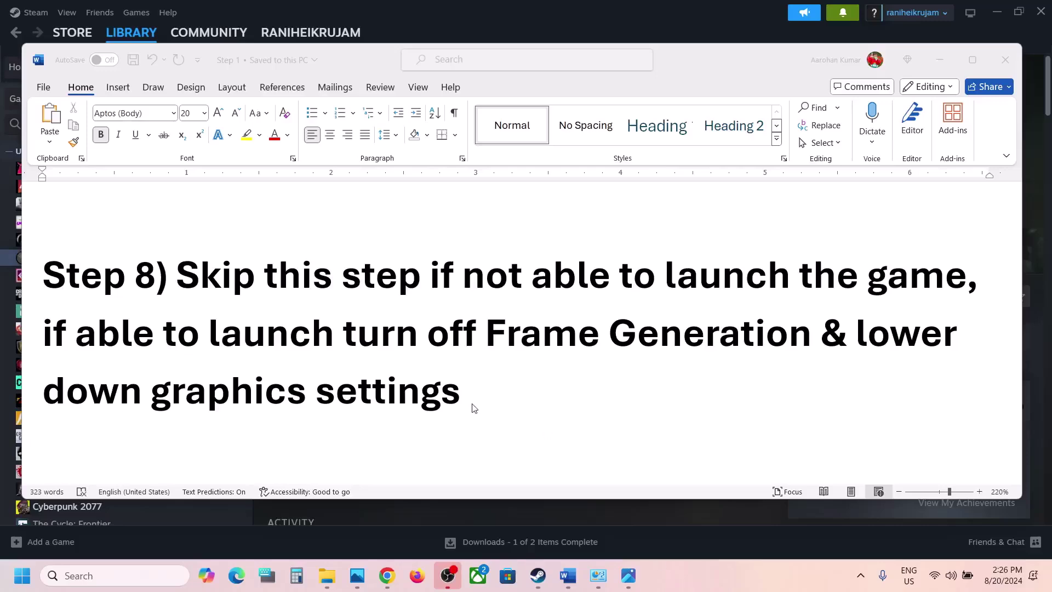
Read Step 9 of the Word document about allowing the game exe through antivirus, controlled folder access and firewall.
scroll(457, 401, down, 10)
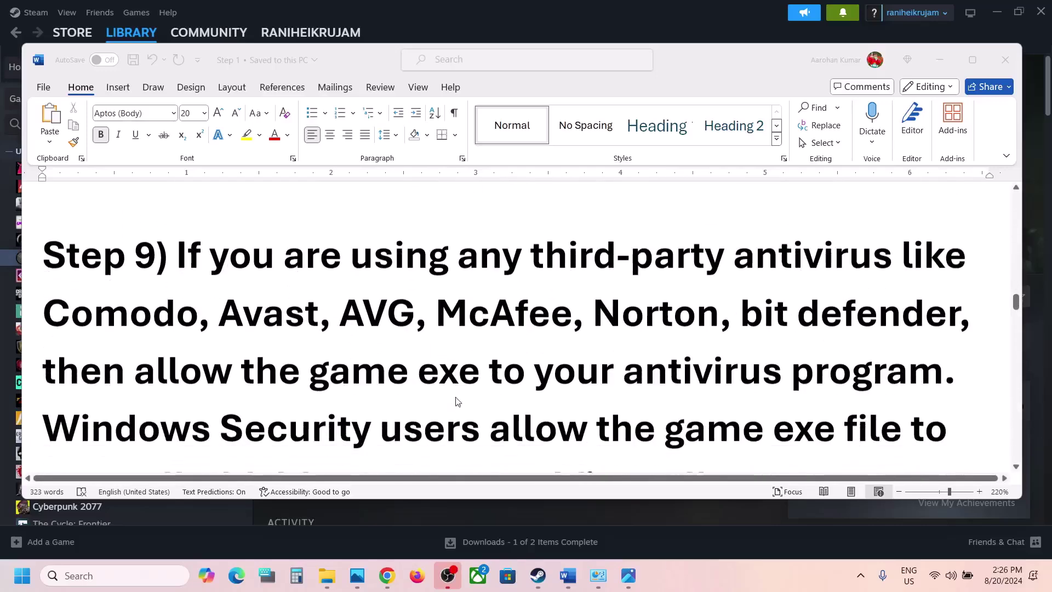
click(183, 222)
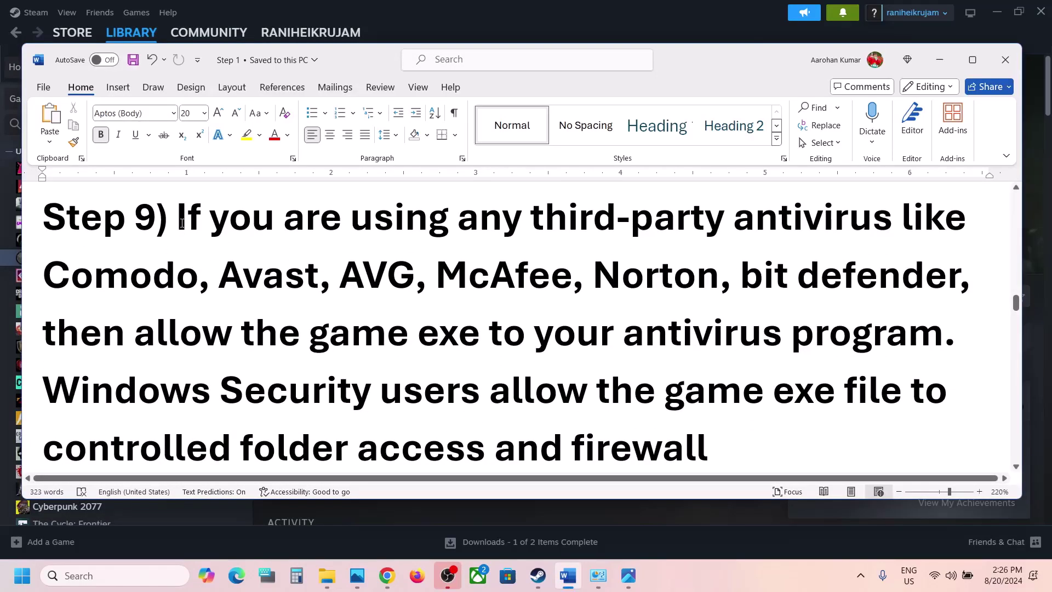
drag(182, 223, 796, 283)
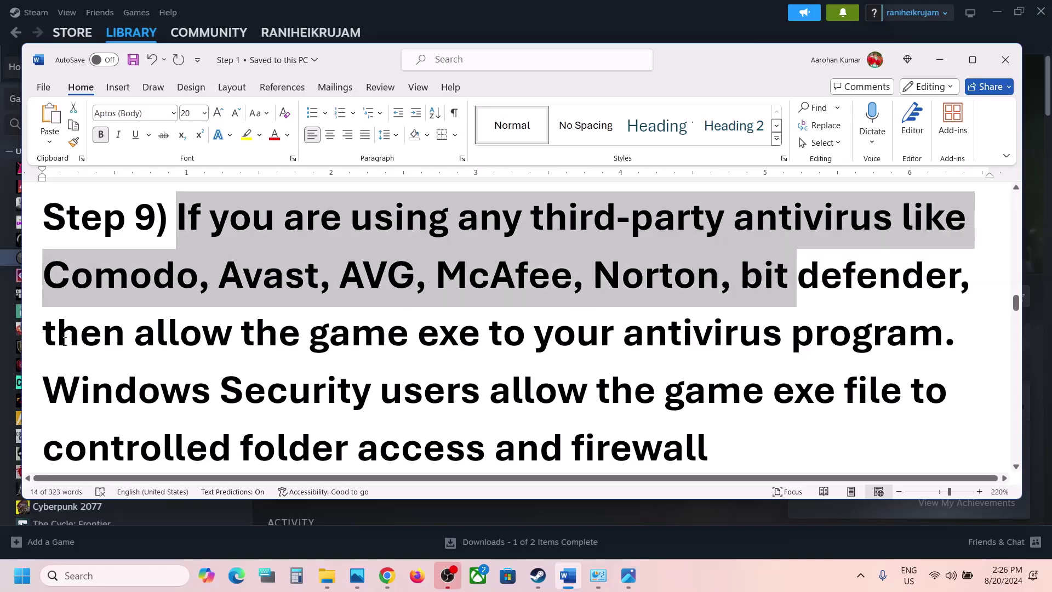
drag(135, 337, 876, 334)
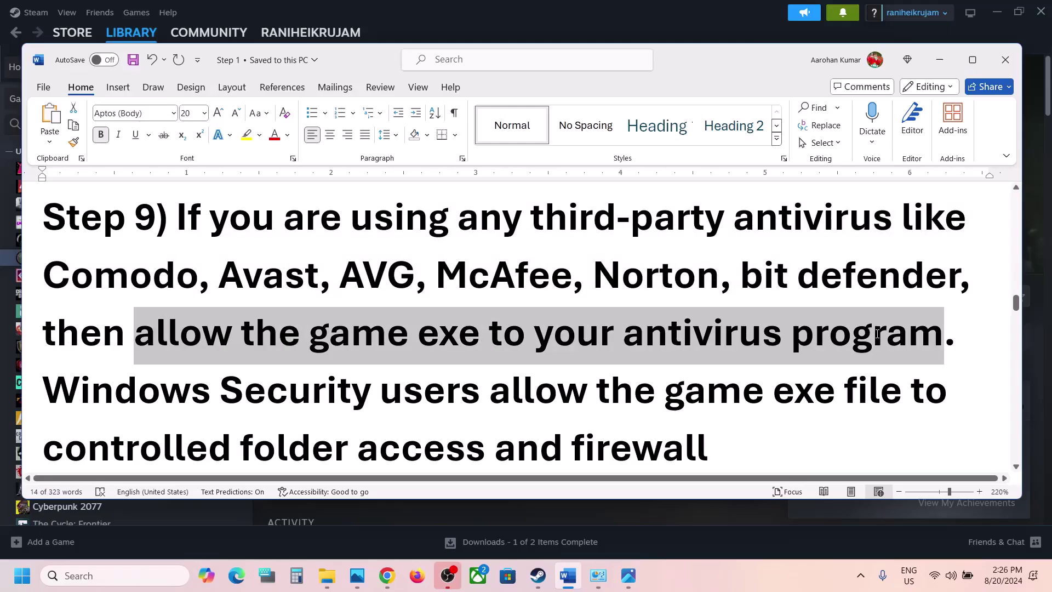
drag(57, 388, 526, 385)
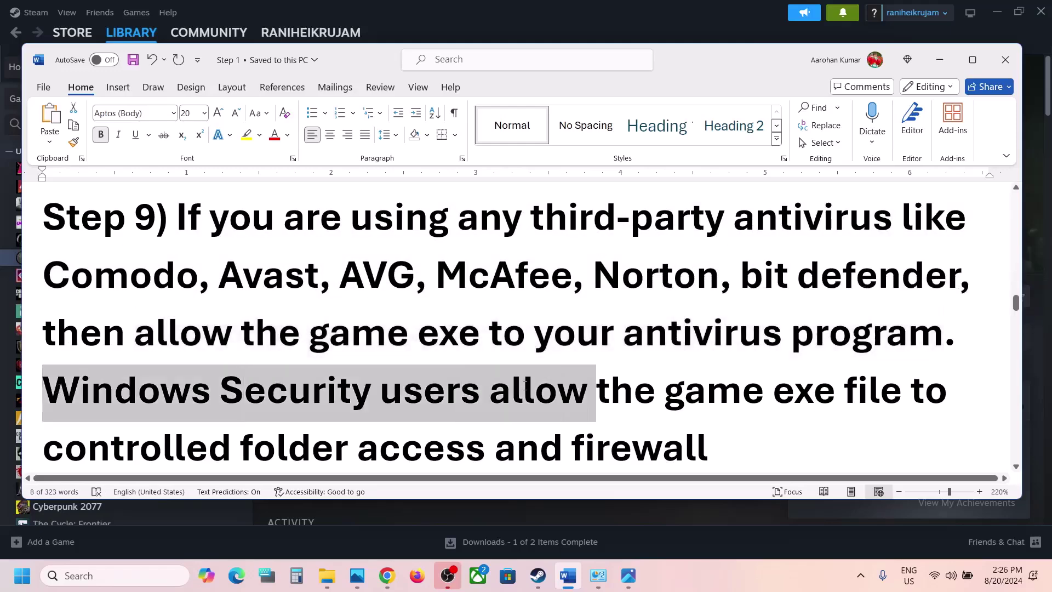
Open Windows Security's ransomware protection from the Windows Settings and show the apps allowed through Controlled folder access.
key(super+i)
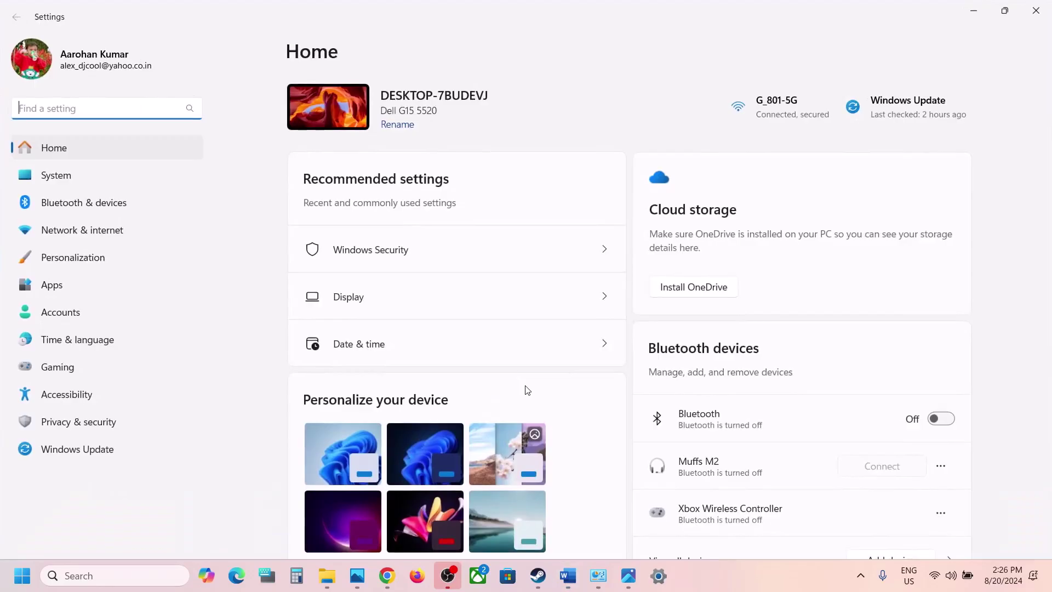
click(79, 422)
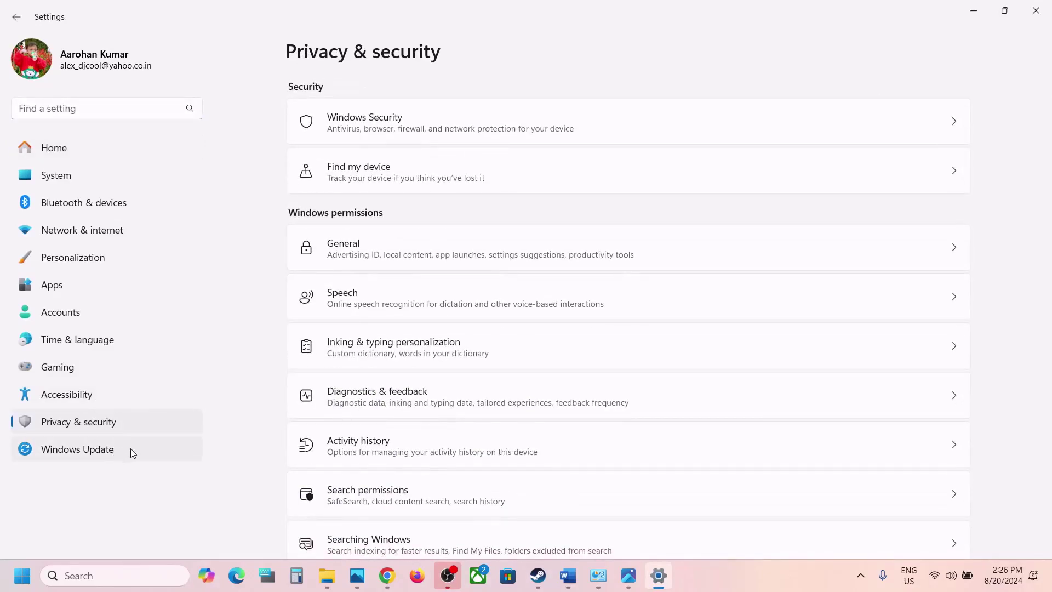
click(398, 127)
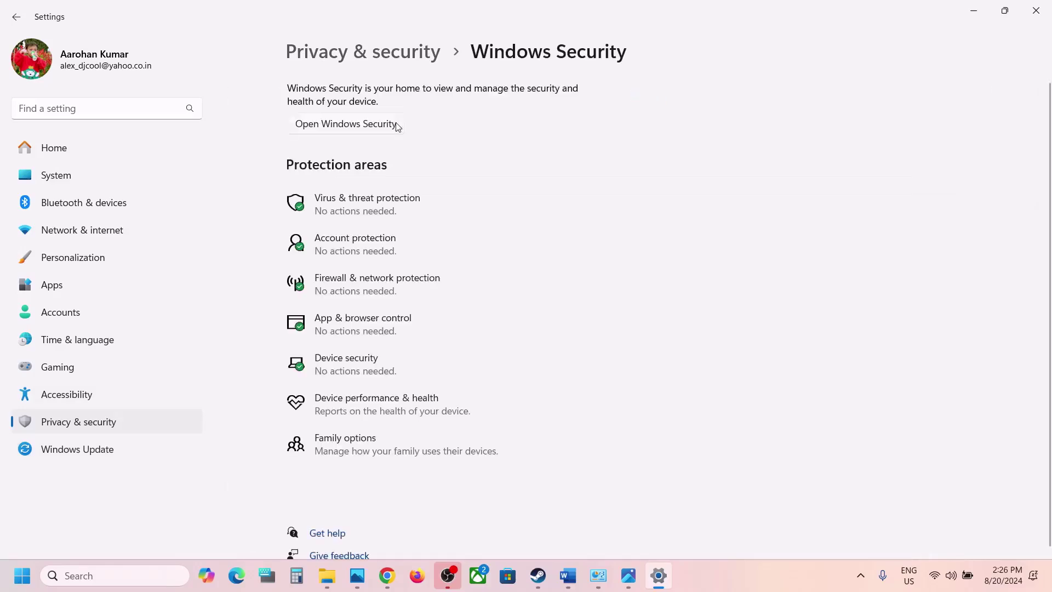
click(372, 206)
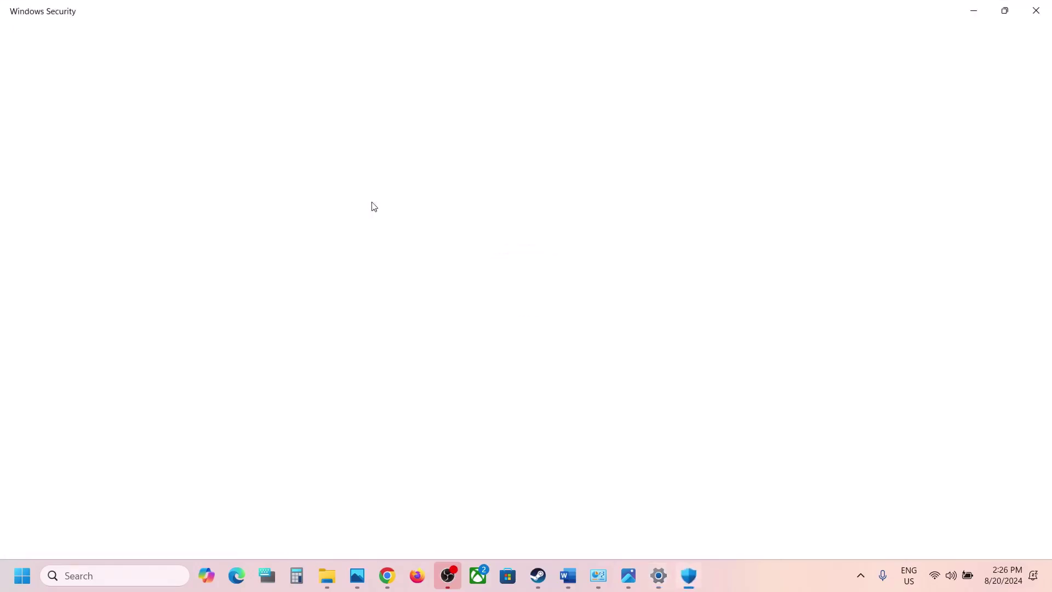
scroll(370, 274, down, 3)
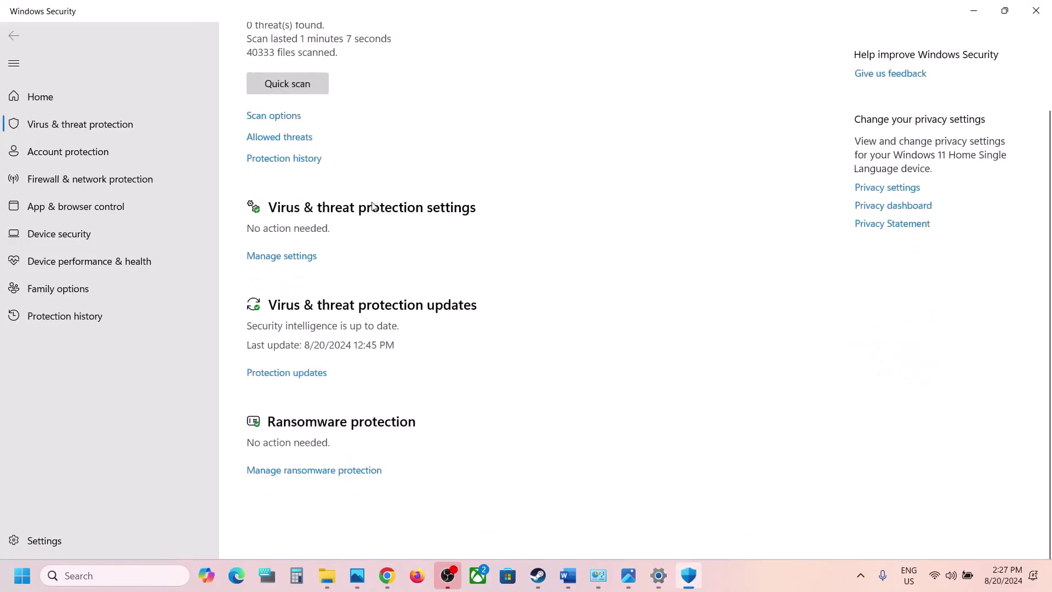
click(322, 512)
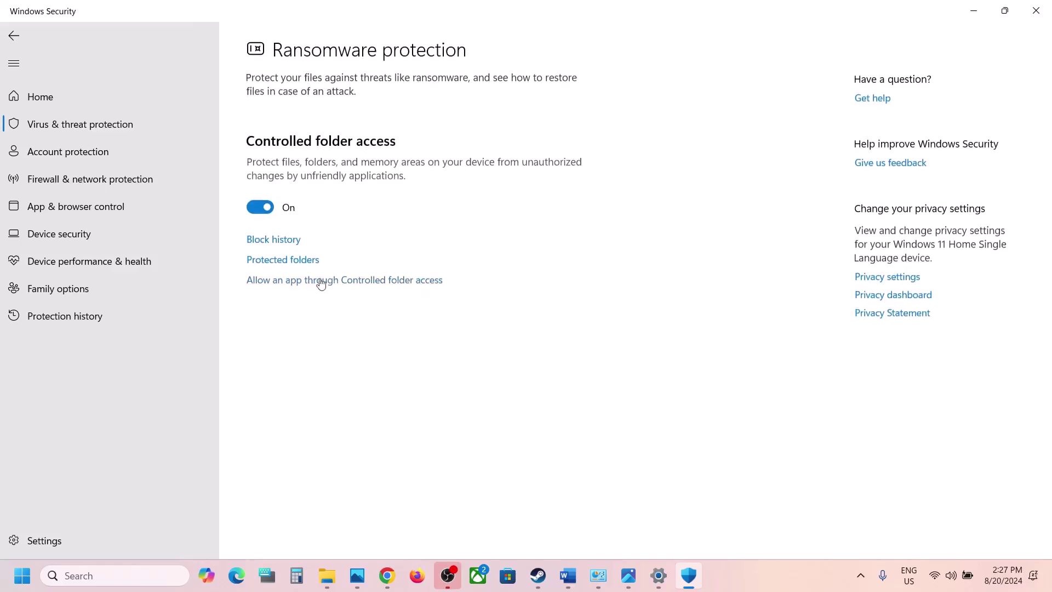
click(346, 281)
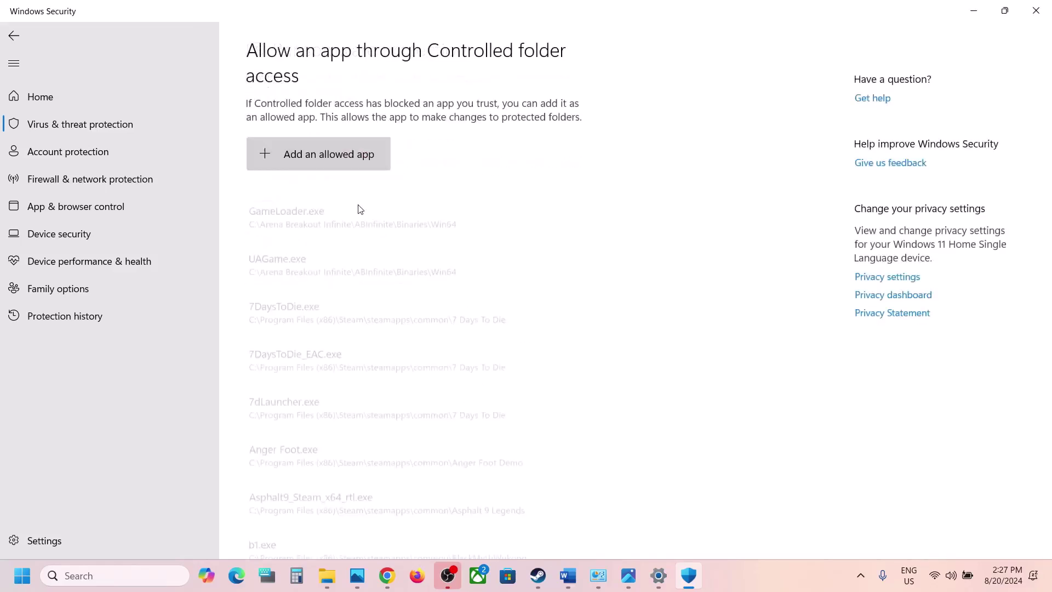
Add the b1 application from C:\Program Files (x86)\Steam\steamapps\common\BlackMythWukong as an allowed app for Controlled folder access.
click(315, 164)
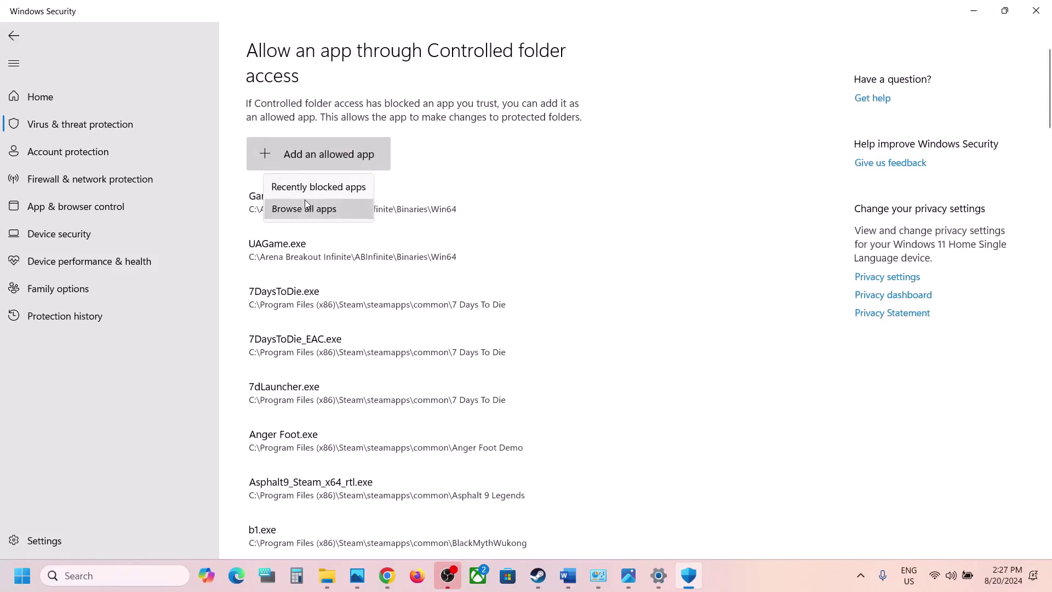
click(305, 203)
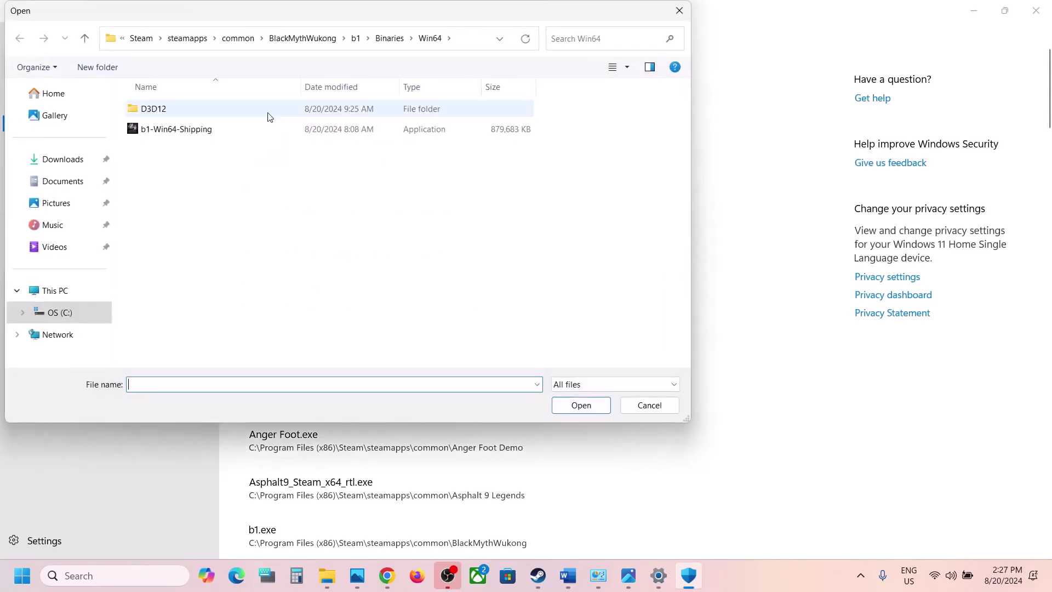
click(77, 290)
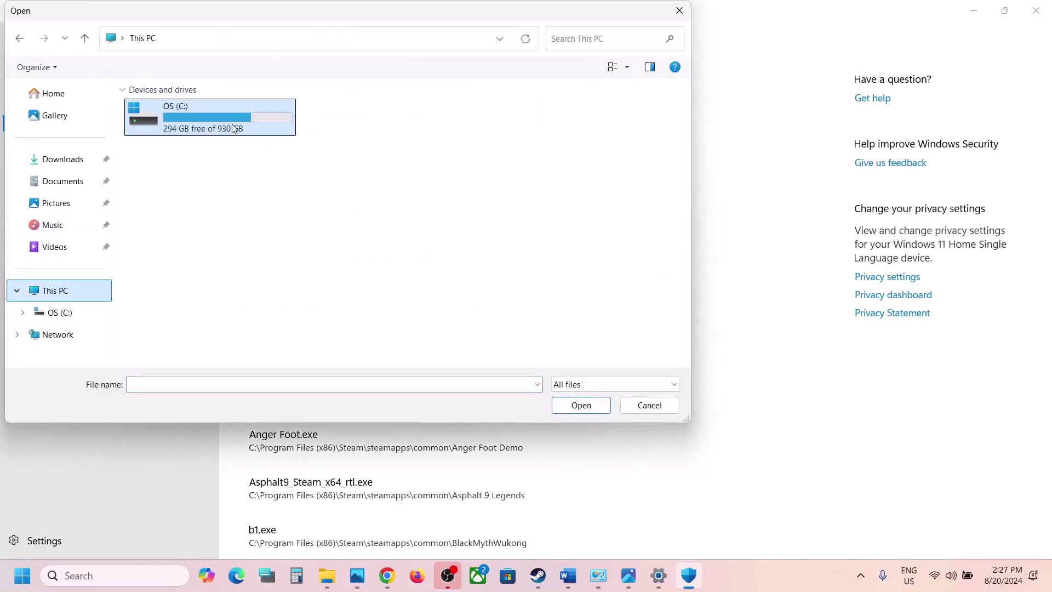
double_click(232, 126)
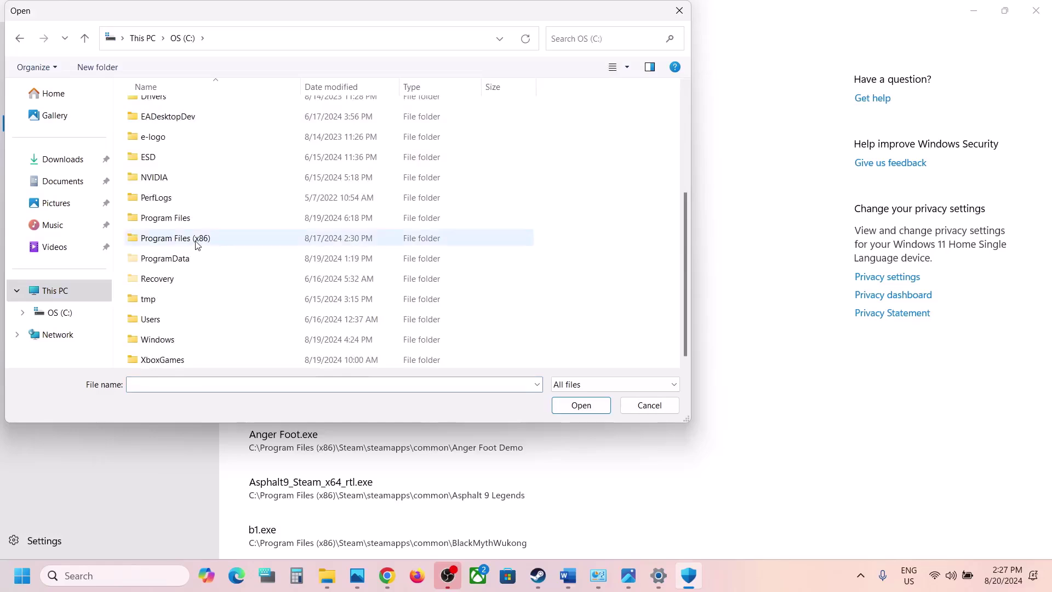
double_click(197, 244)
scroll(195, 245, down, 5)
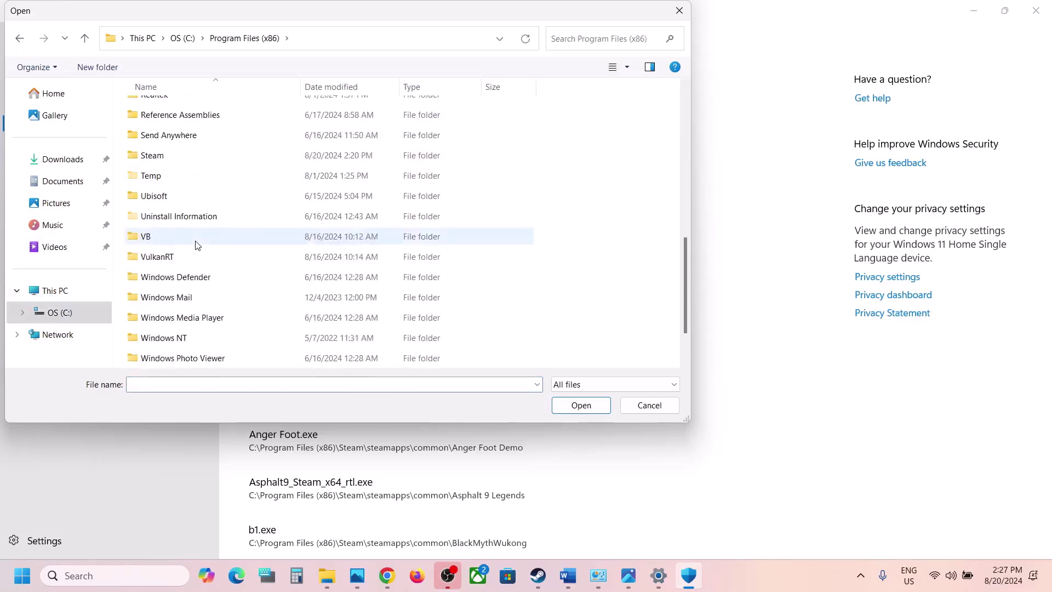
double_click(161, 156)
scroll(186, 149, down, 4)
double_click(167, 174)
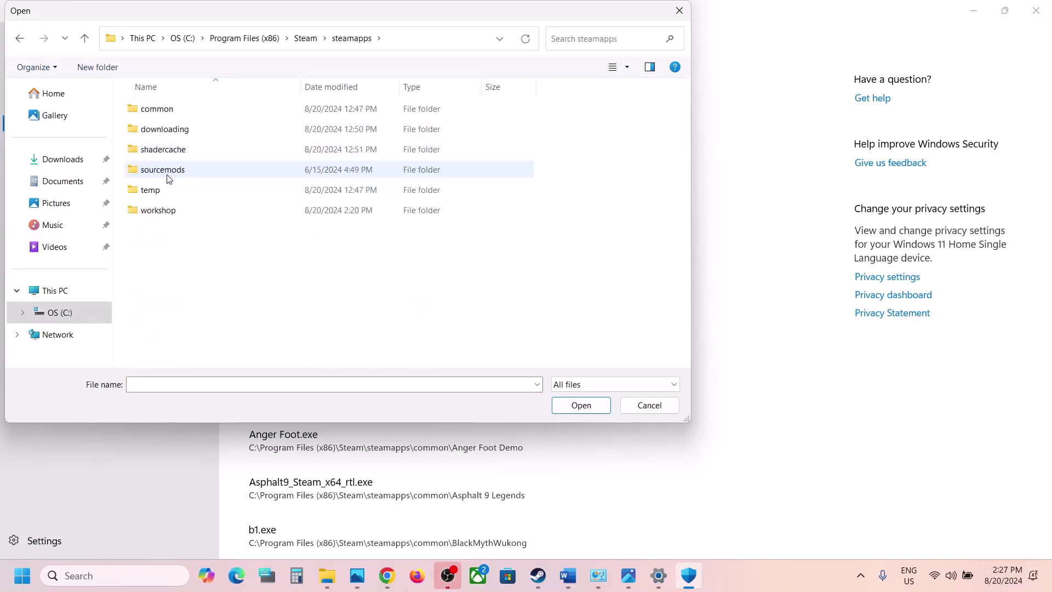
double_click(172, 109)
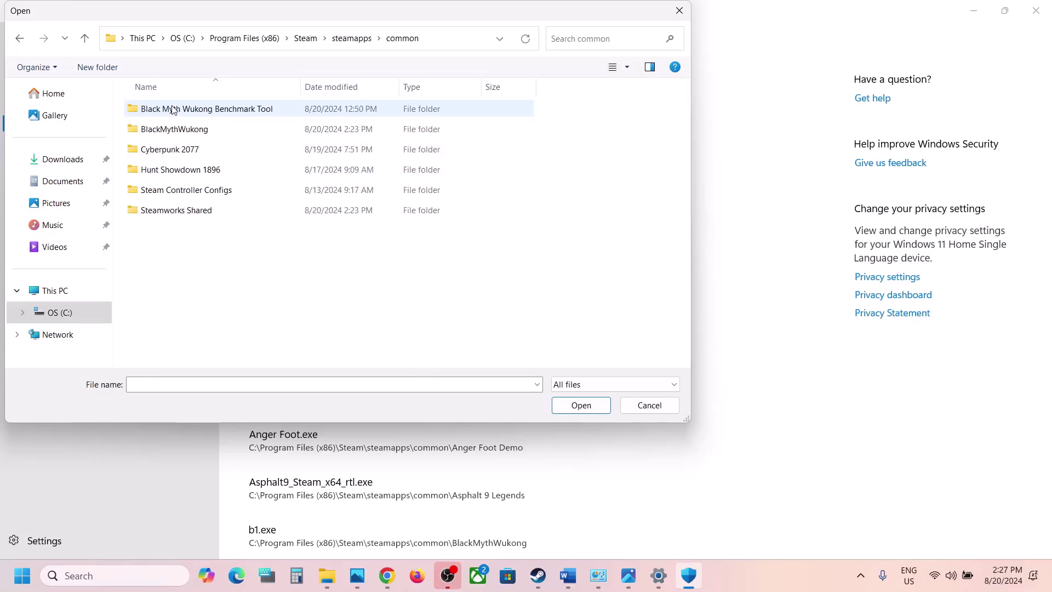
double_click(188, 129)
click(169, 150)
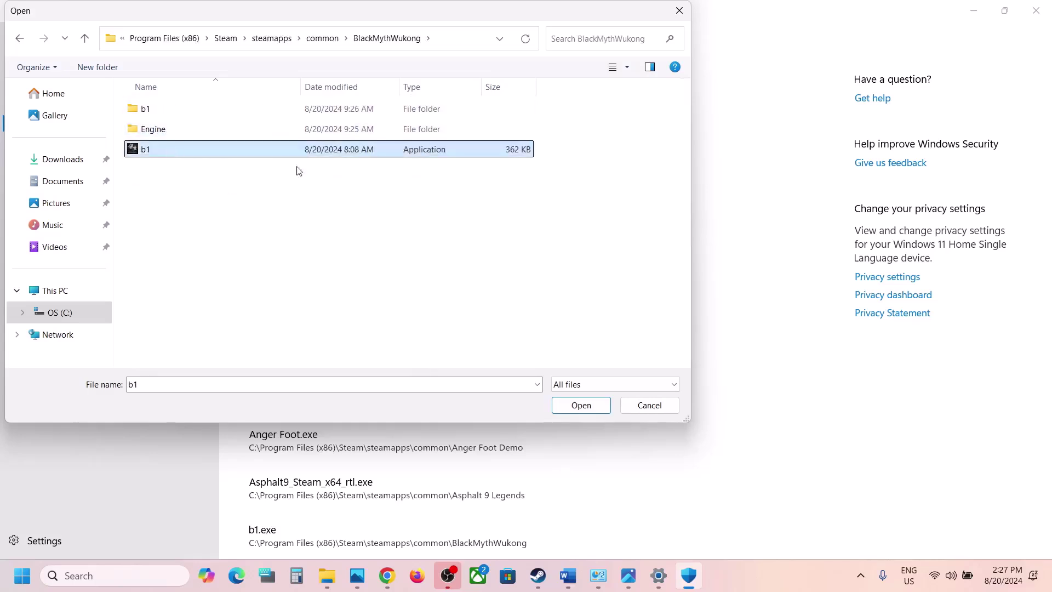
click(581, 405)
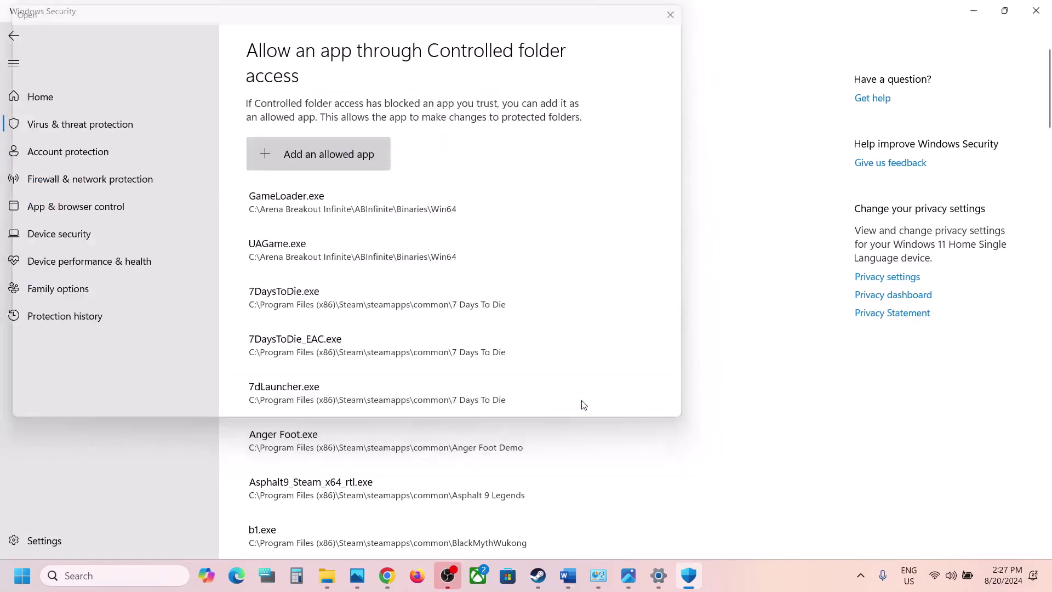
Add b1-Win64-Shipping from the game's b1\Binaries\Win64 folder as another allowed app for Controlled folder access.
click(339, 160)
click(304, 208)
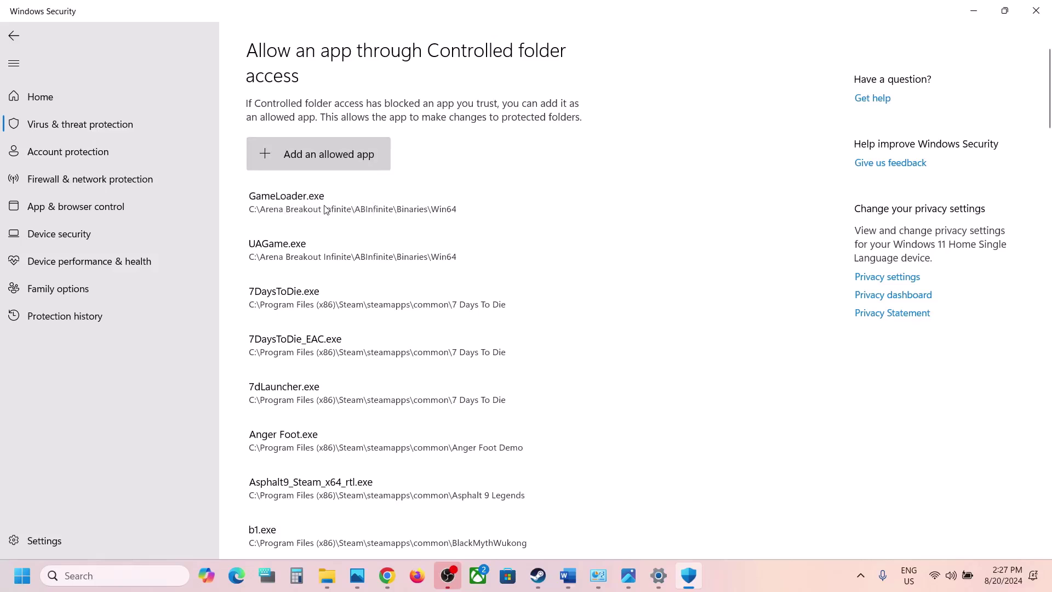
double_click(168, 108)
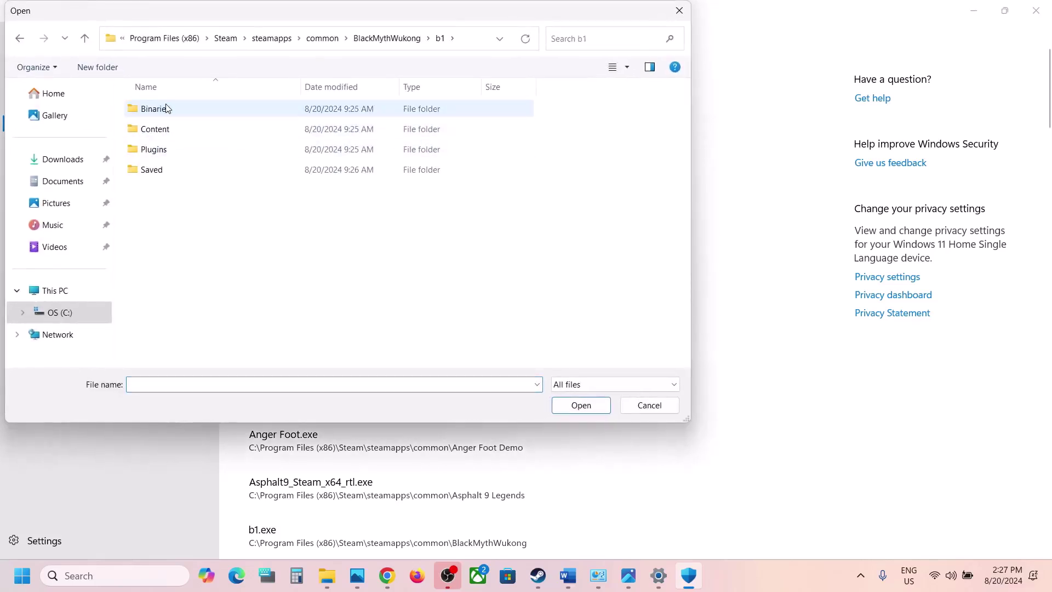
double_click(168, 107)
double_click(168, 108)
click(176, 127)
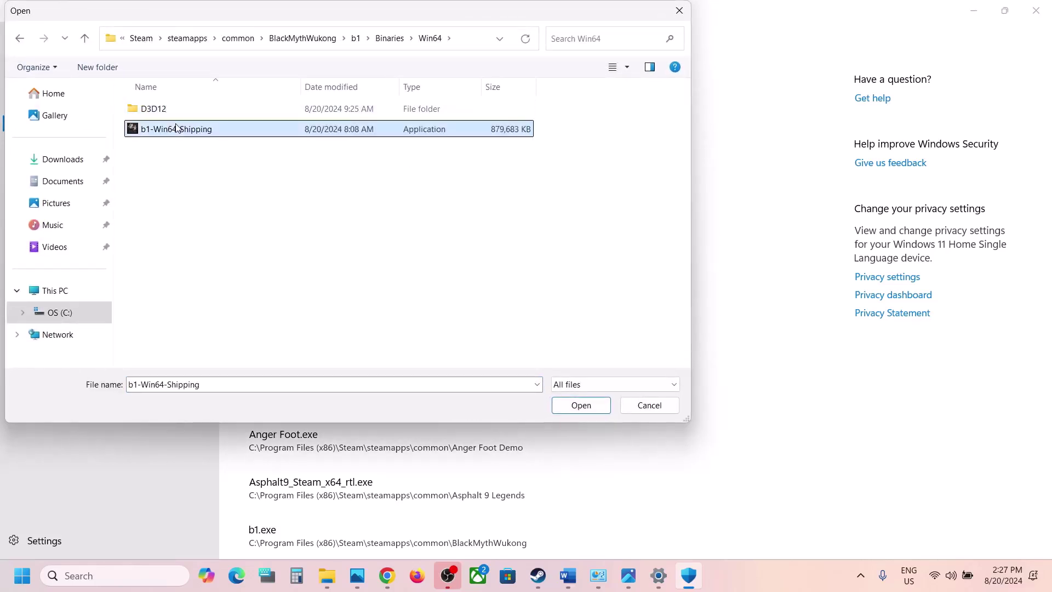
click(580, 413)
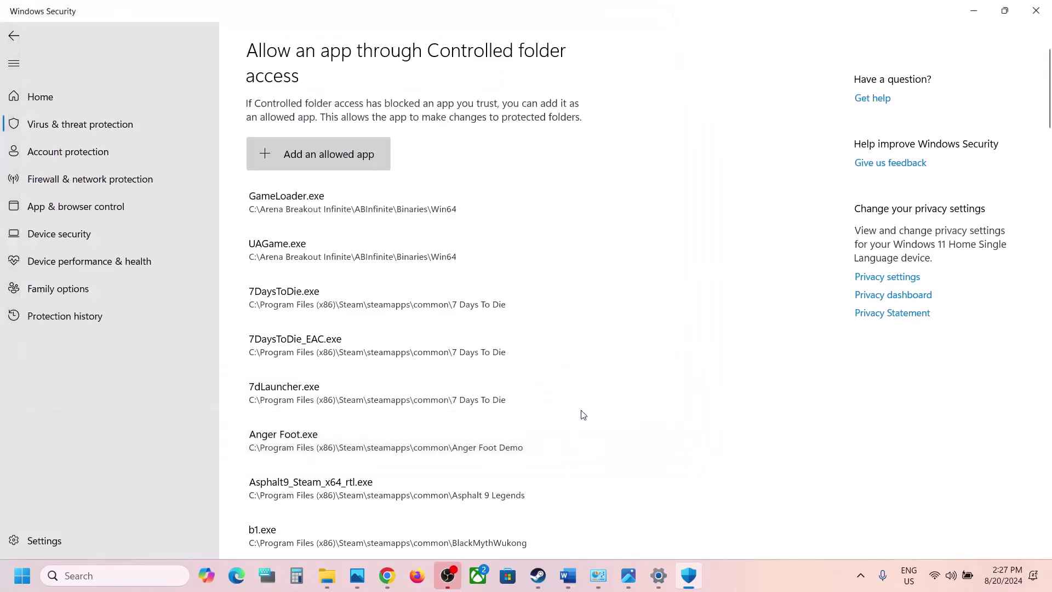
Open Windows Defender Firewall's allowed apps list from the Control Panel and unlock its settings for changes.
click(141, 579)
text(c)
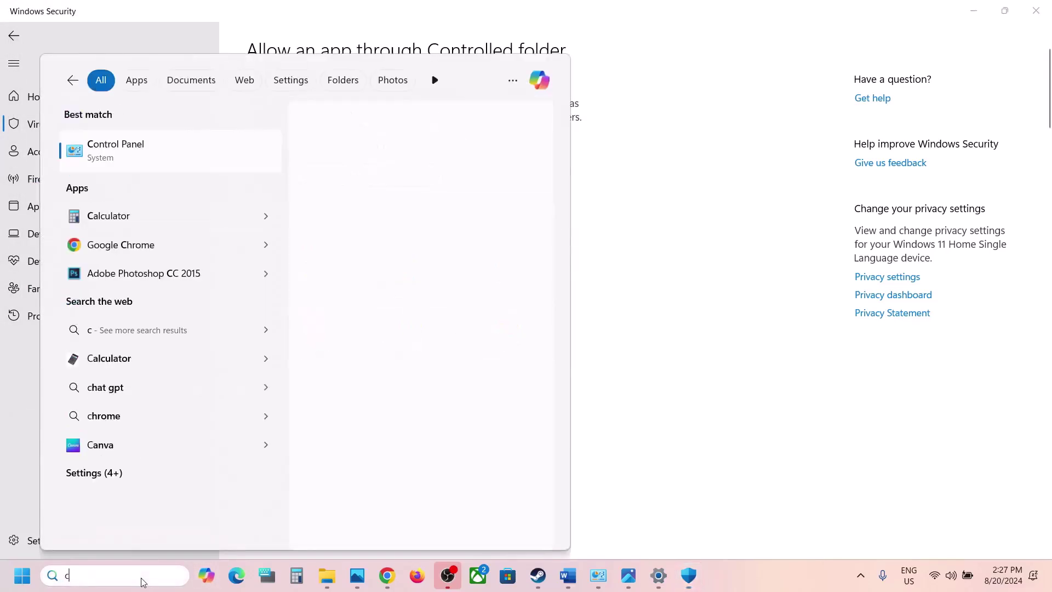
text(ontrol)
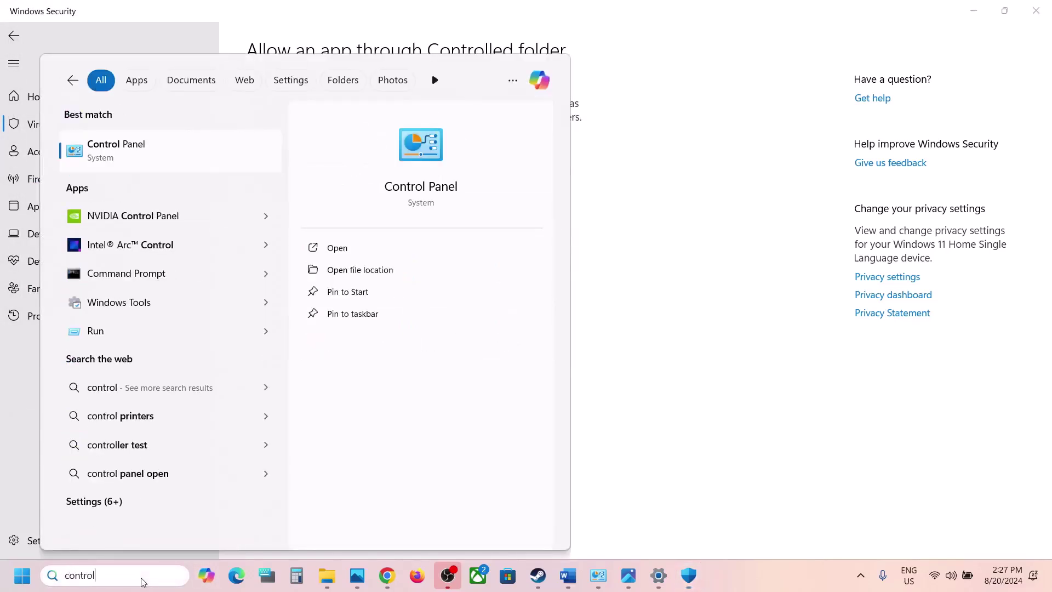
key(Return)
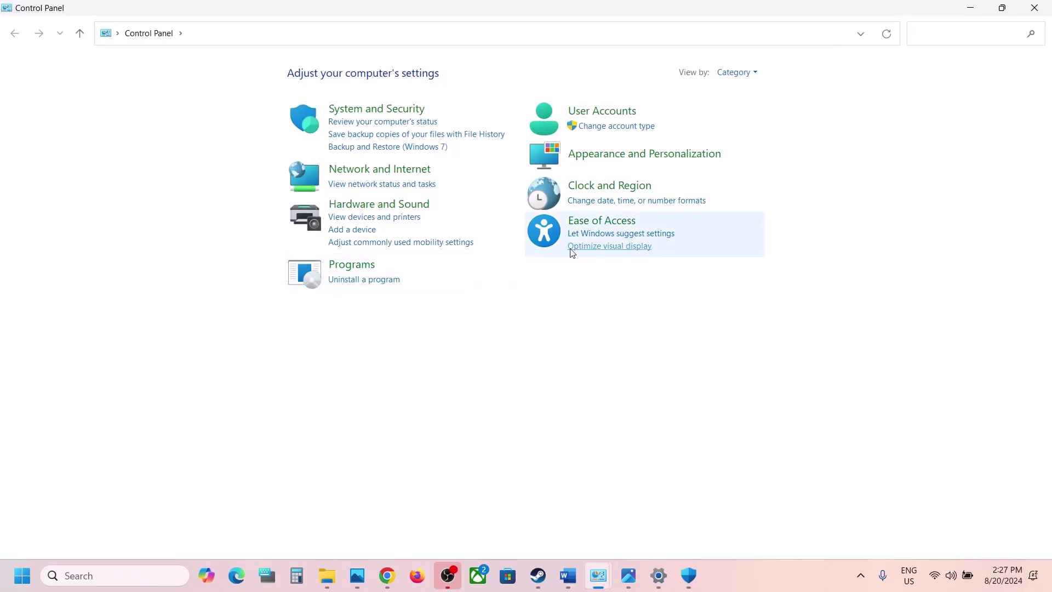
click(390, 114)
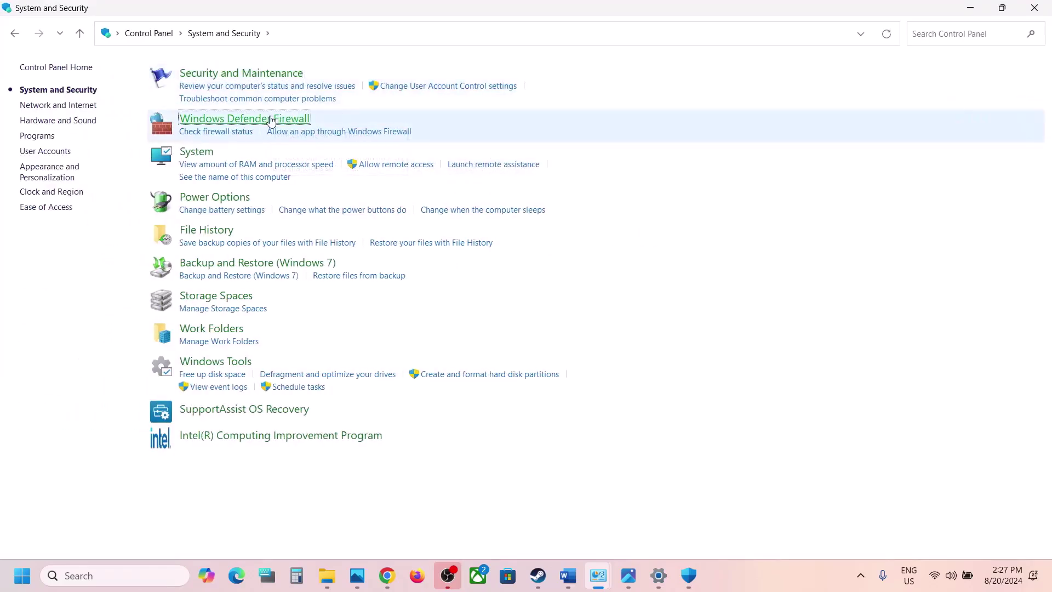
click(271, 120)
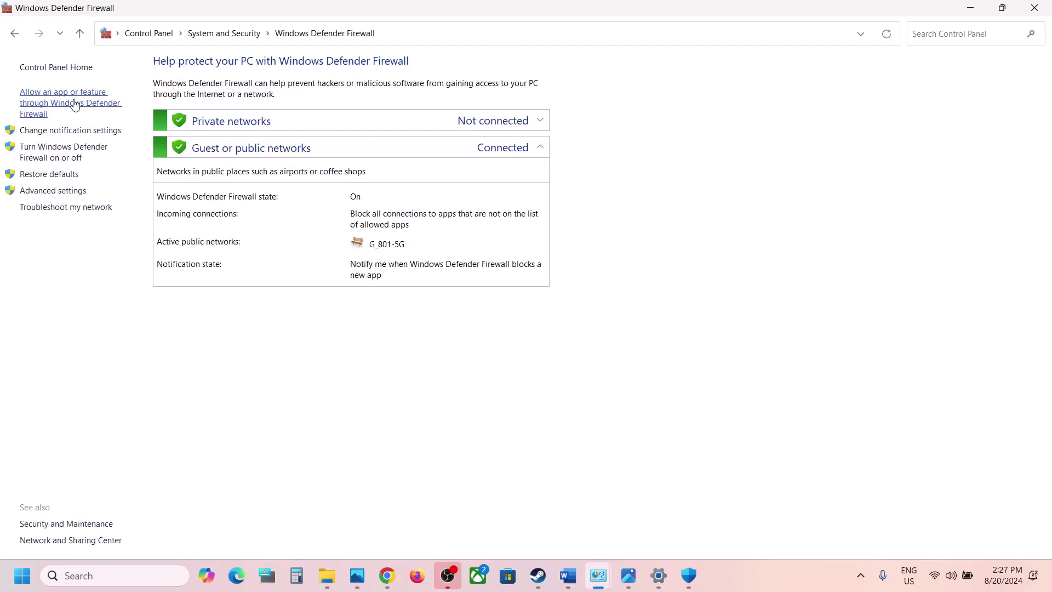
click(75, 104)
click(691, 105)
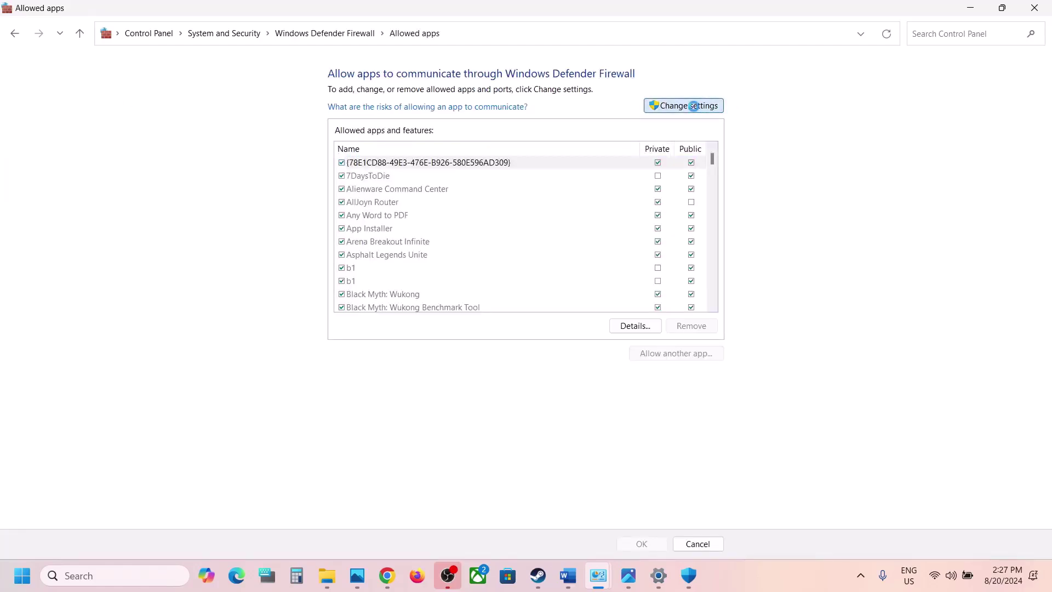
Try to add the b1 application from the BlackMythWukong folder to the firewall's allowed apps.
click(669, 355)
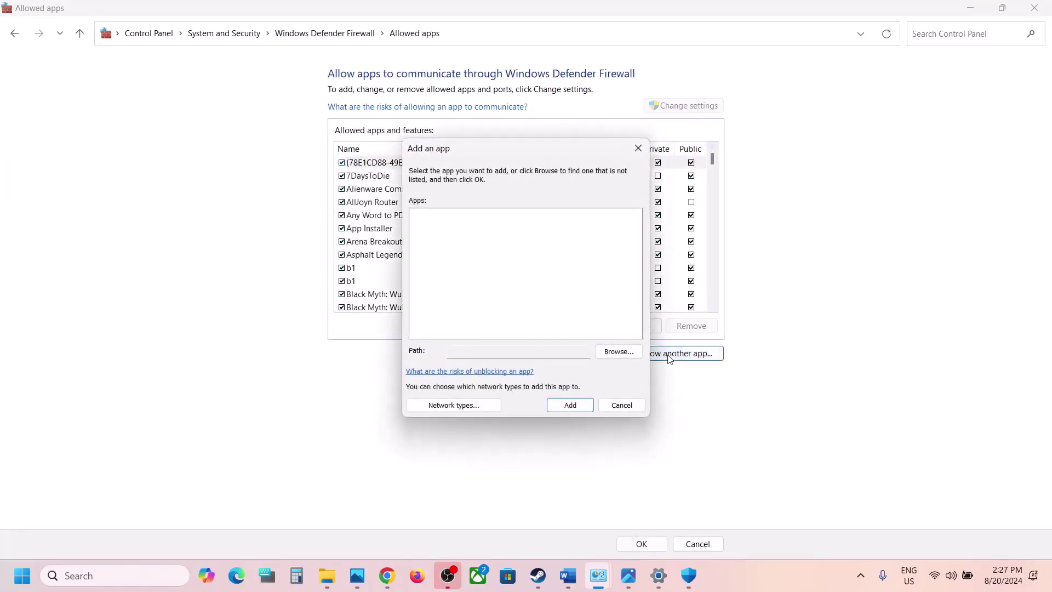
click(631, 352)
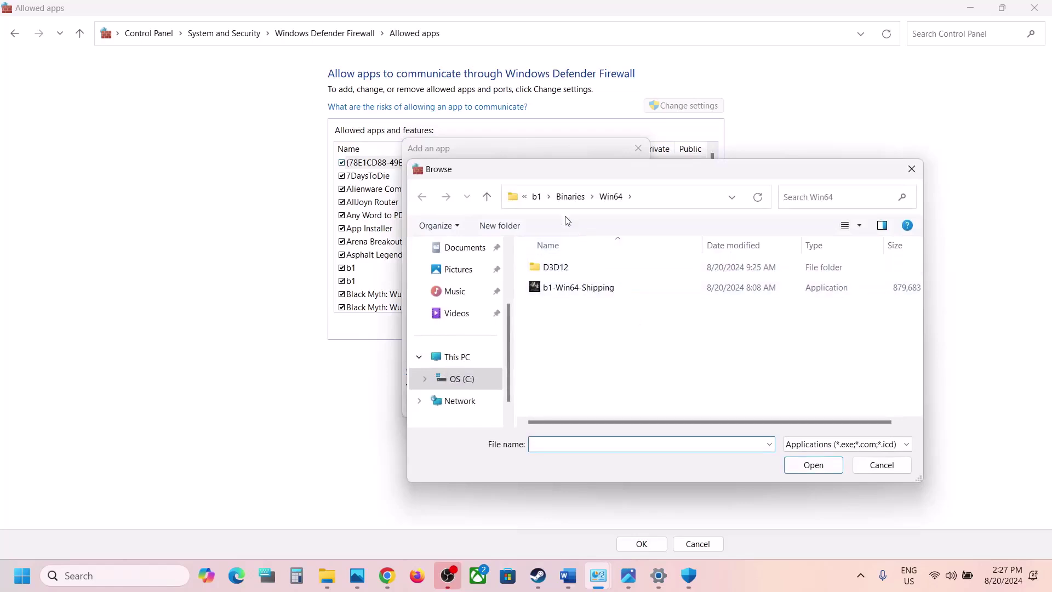
click(537, 197)
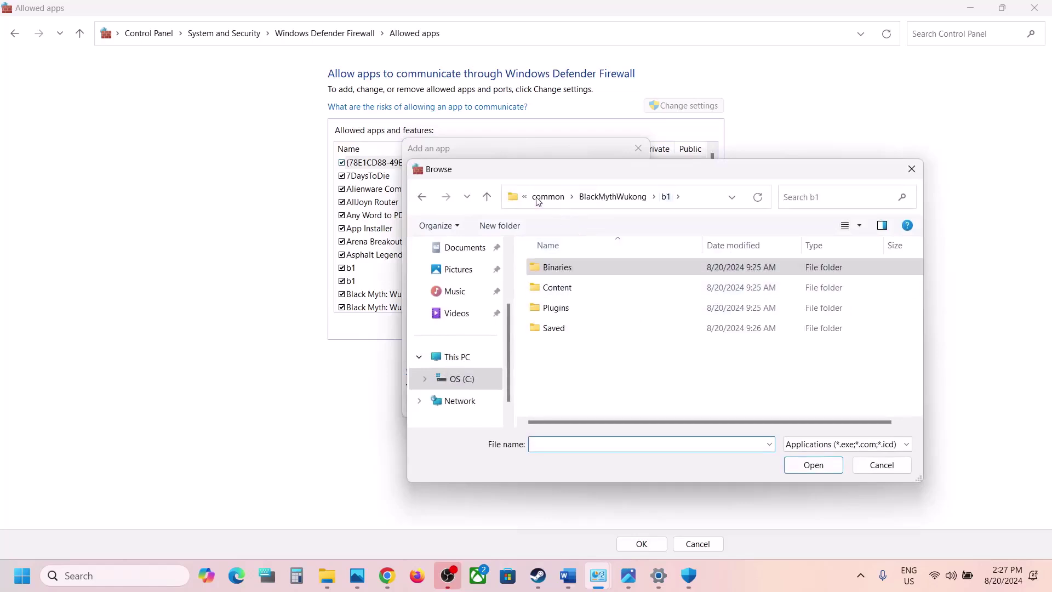
click(548, 197)
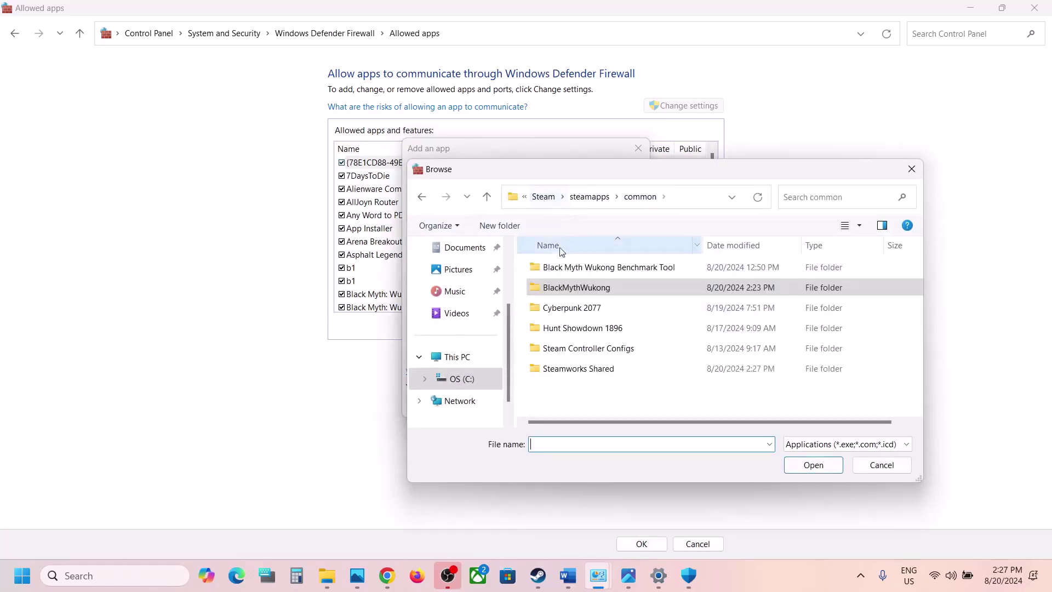
double_click(564, 287)
click(566, 308)
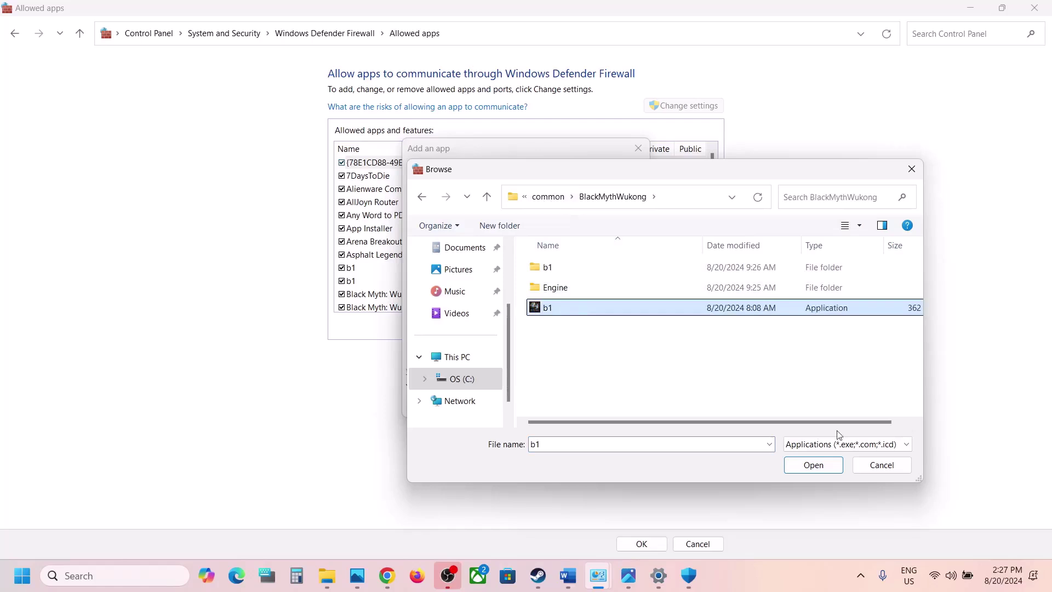
click(816, 465)
click(569, 404)
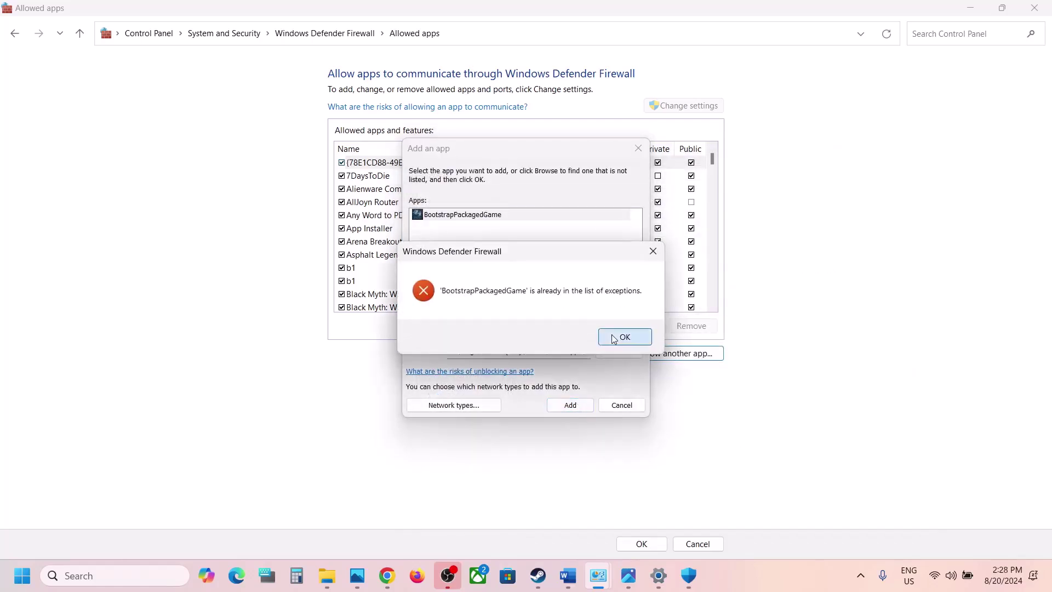
click(613, 335)
Try to add b1-Win64-Shipping from b1\Binaries\Win64 to the firewall's allowed apps, then leave the Add an app dialog.
click(617, 352)
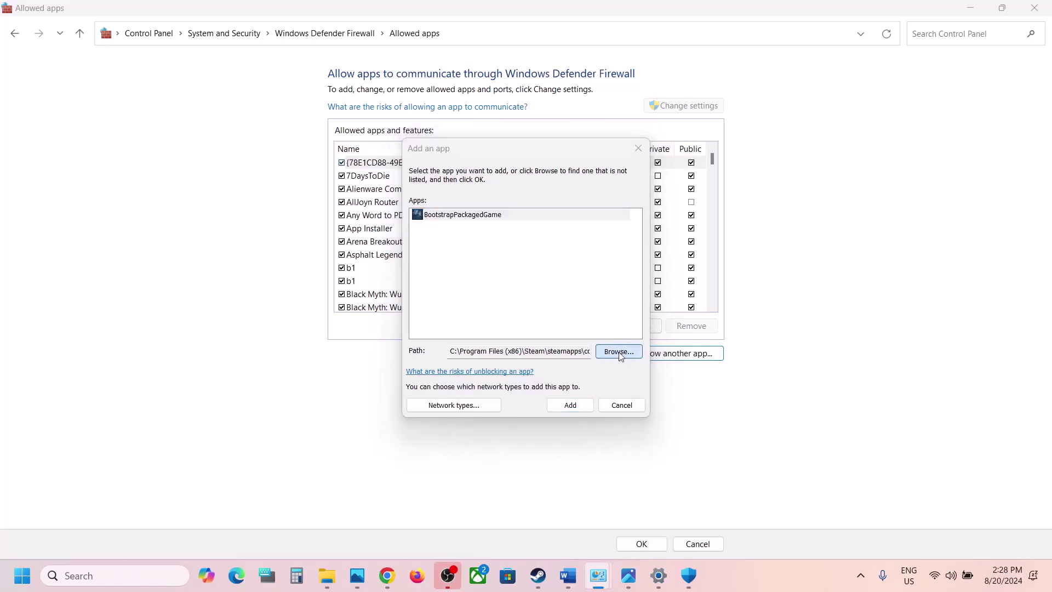
double_click(547, 267)
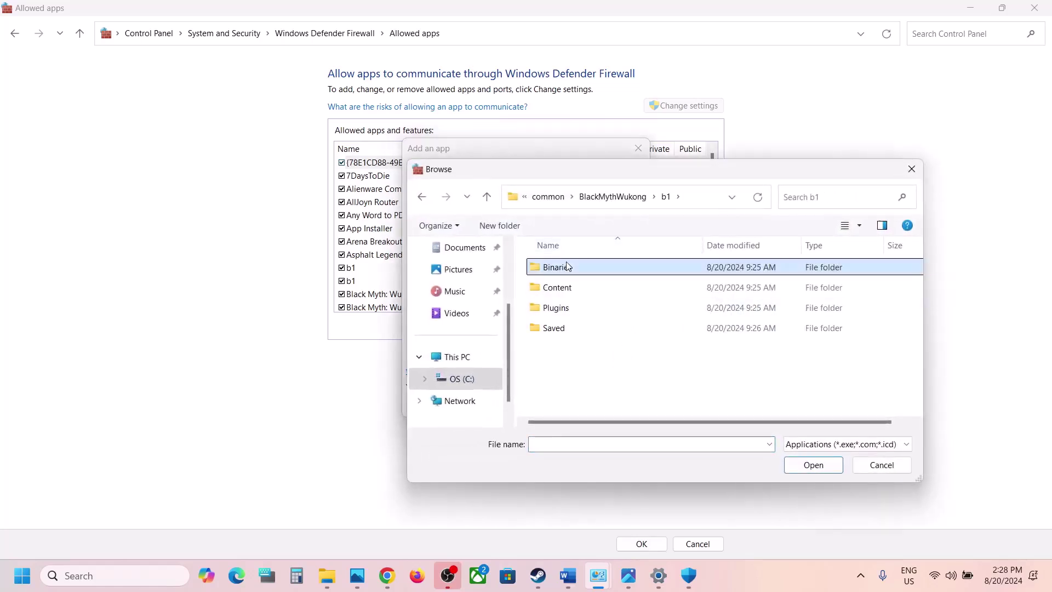
double_click(563, 267)
double_click(564, 270)
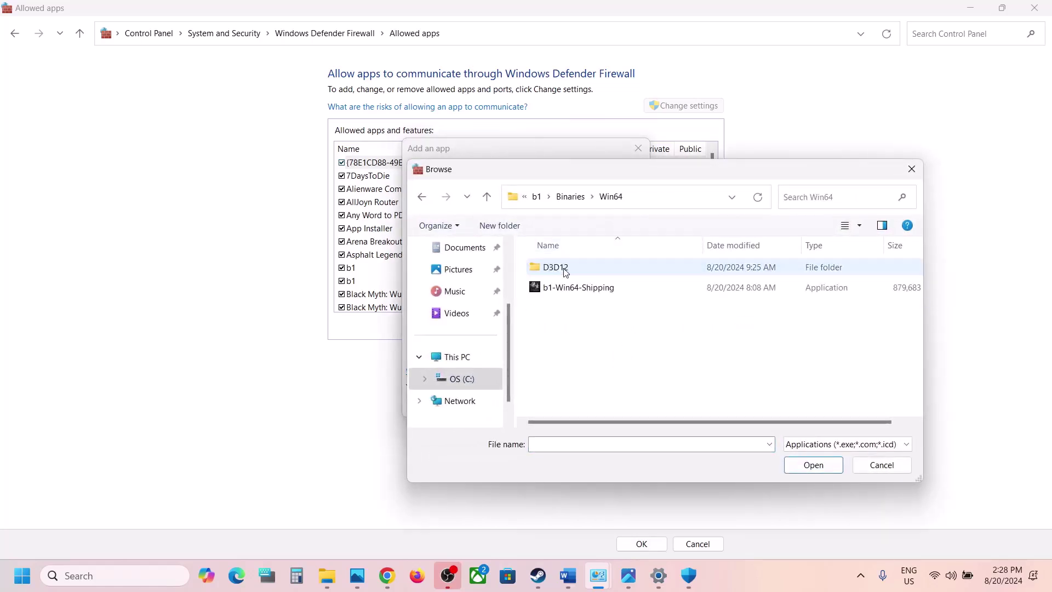
click(581, 287)
click(813, 465)
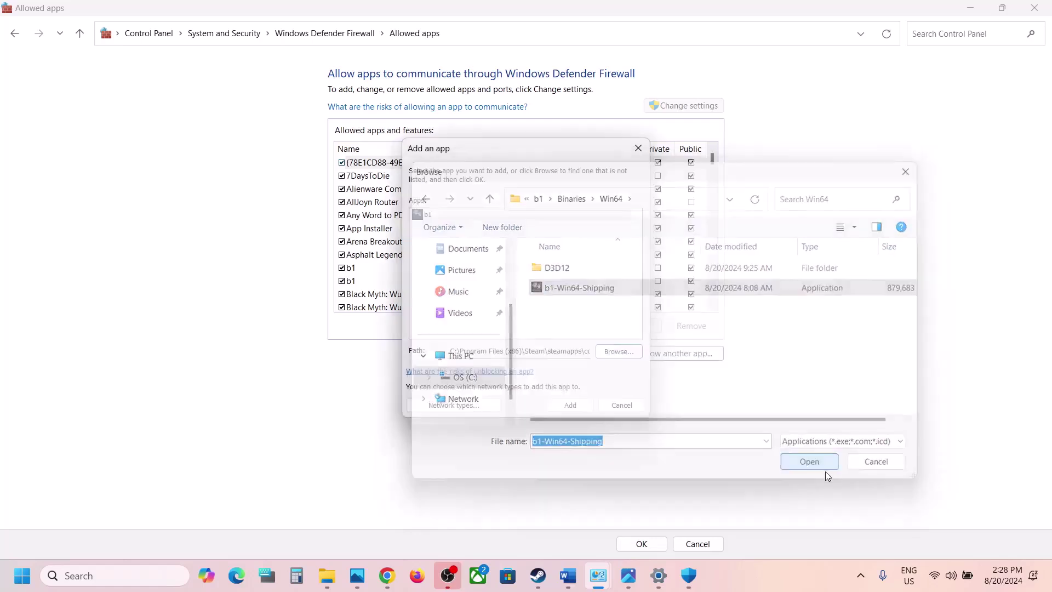
click(574, 406)
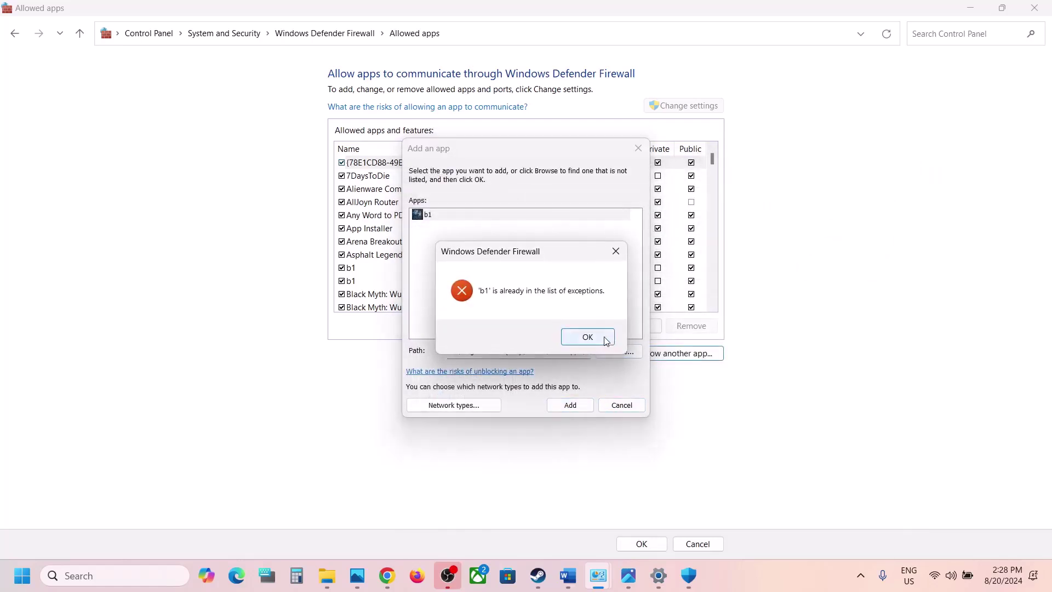
click(603, 337)
click(624, 405)
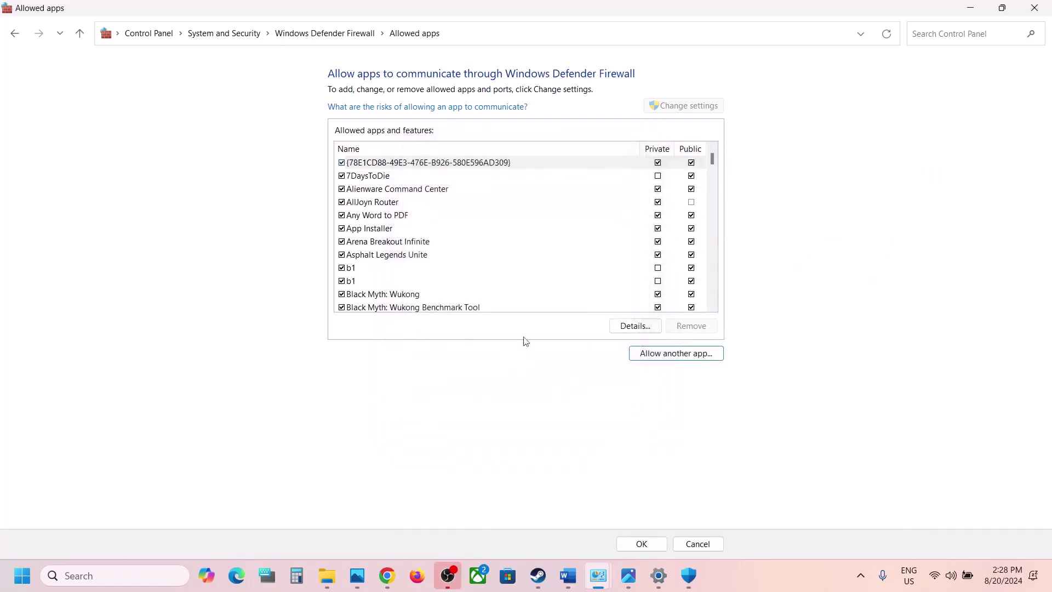
Check the b1 and Black Myth: Wukong entries and their network permissions in the firewall's allowed apps list.
click(403, 296)
click(346, 281)
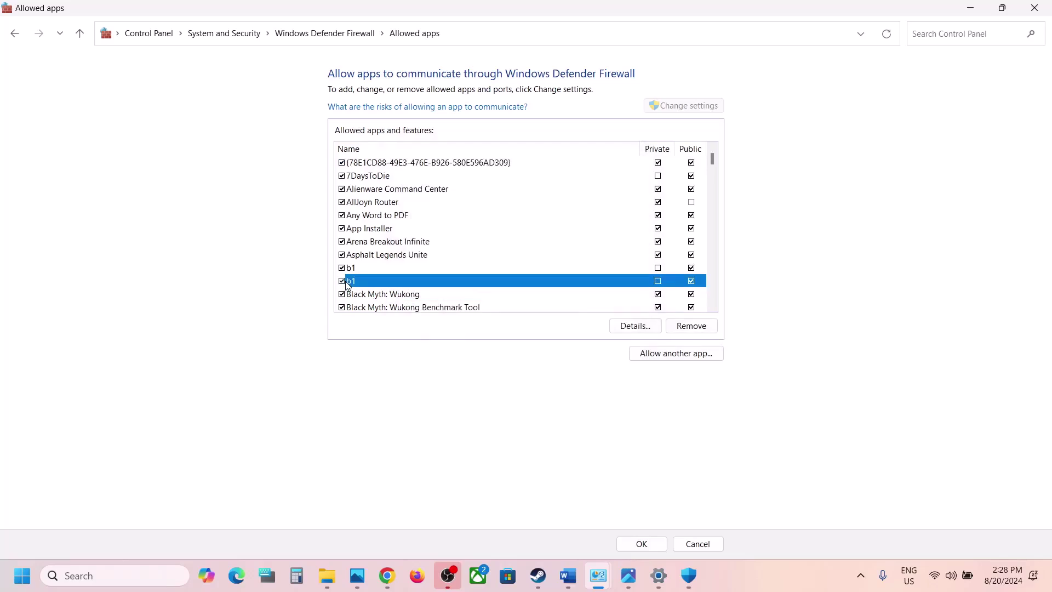
click(372, 296)
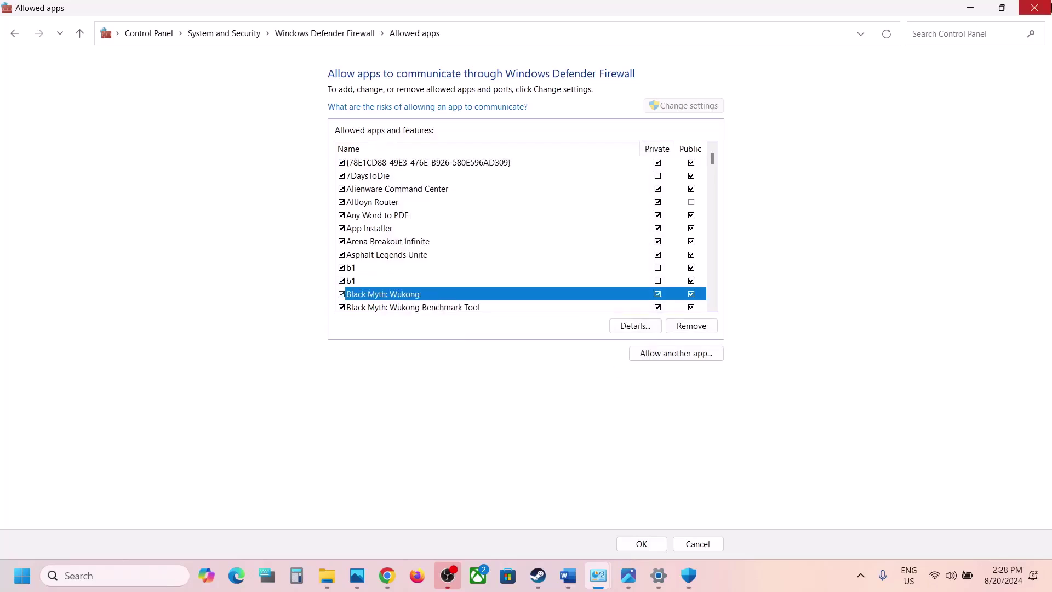
Close the firewall, Windows Security and Settings windows and go to Step 10 of the Word document on clean graphics driver installation.
click(1037, 8)
click(1037, 9)
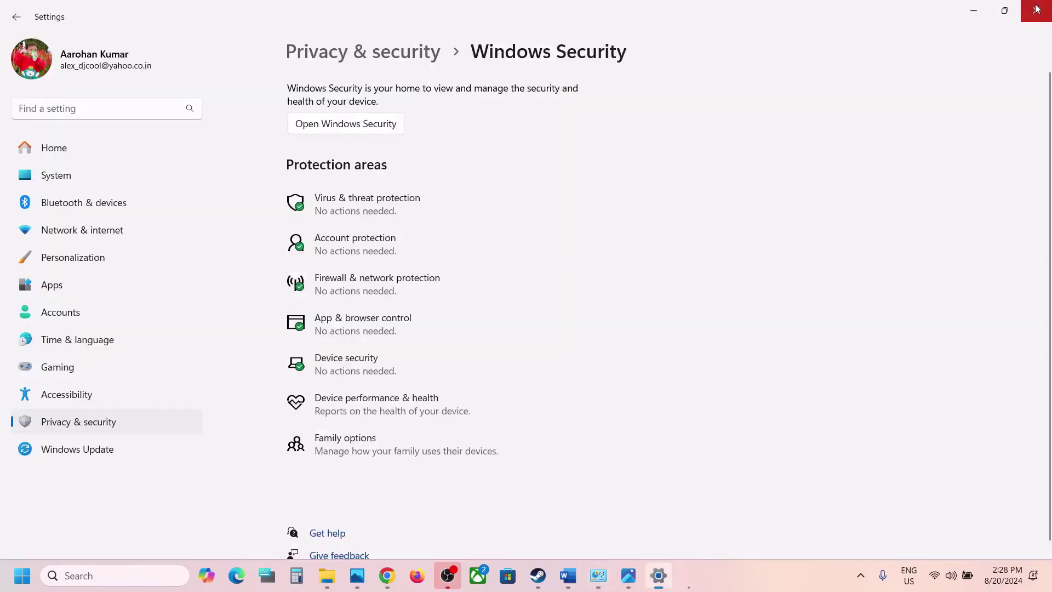
click(1037, 7)
scroll(325, 353, down, 5)
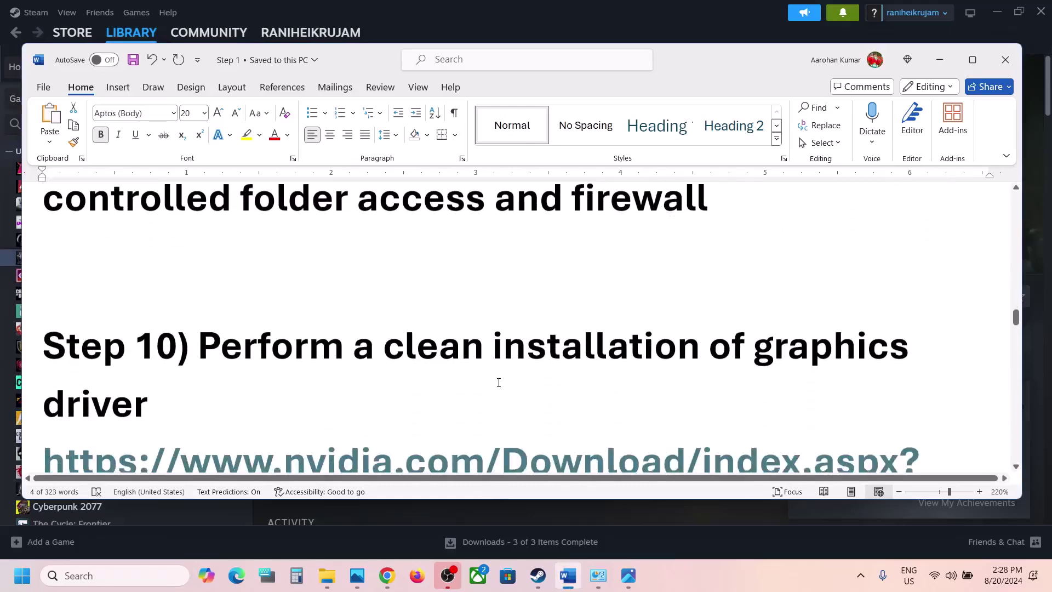
Highlight the Step 10 heading on clean driver installation and review the NVIDIA and AMD download links beneath it.
drag(203, 322, 353, 370)
scroll(349, 372, down, 1)
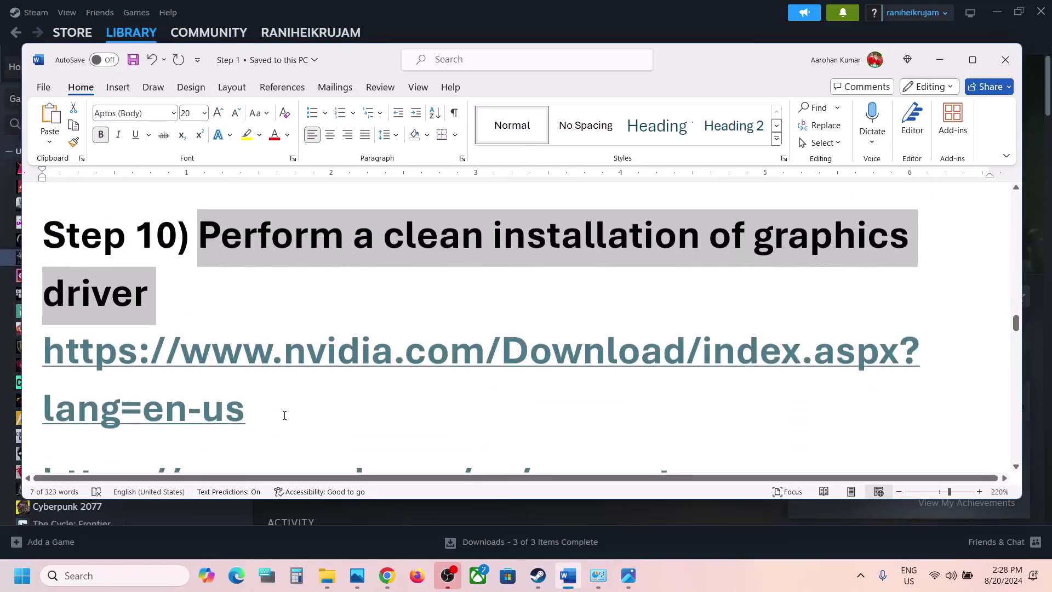
drag(285, 415, 107, 366)
scroll(107, 366, down, 3)
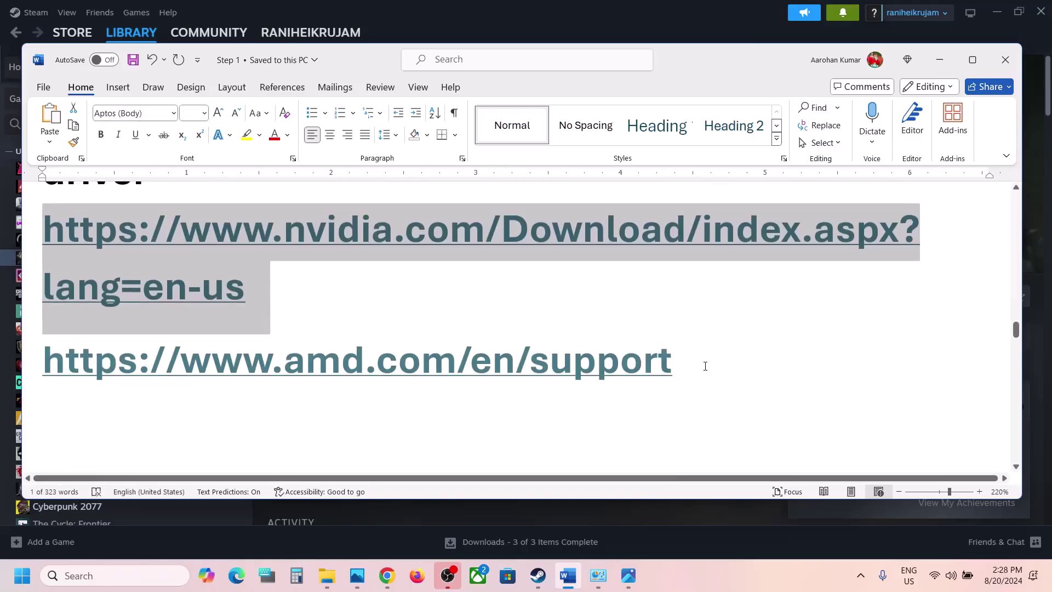
triple_click(705, 366)
scroll(712, 383, up, 2)
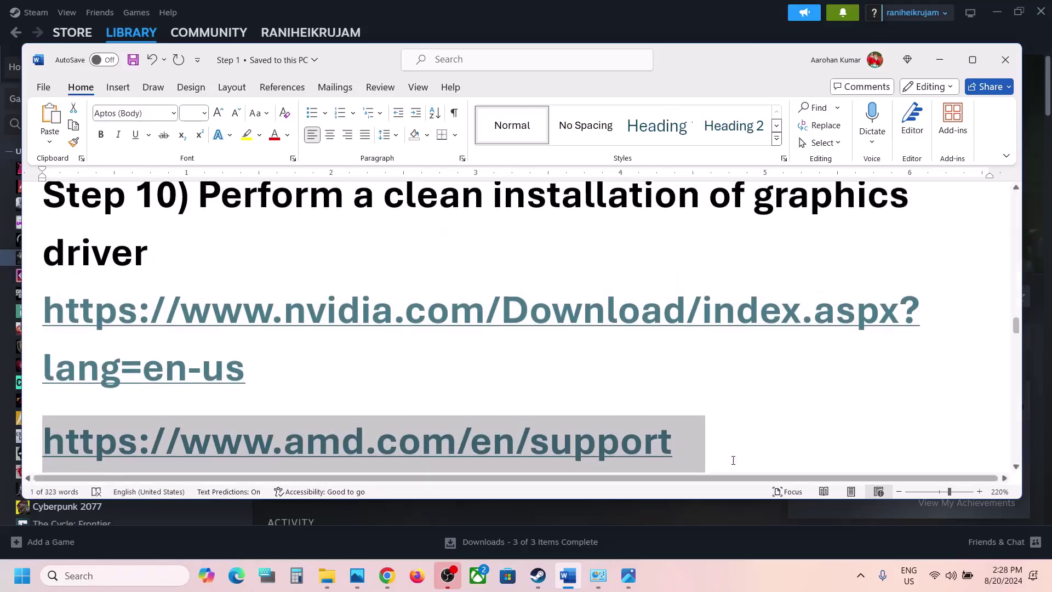
Switch to the NVIDIA driver page in Chrome and choose GeForce, GeForce RTX 30 Series (Notebooks) and GeForce RTX 3050 Laptop GPU.
click(743, 591)
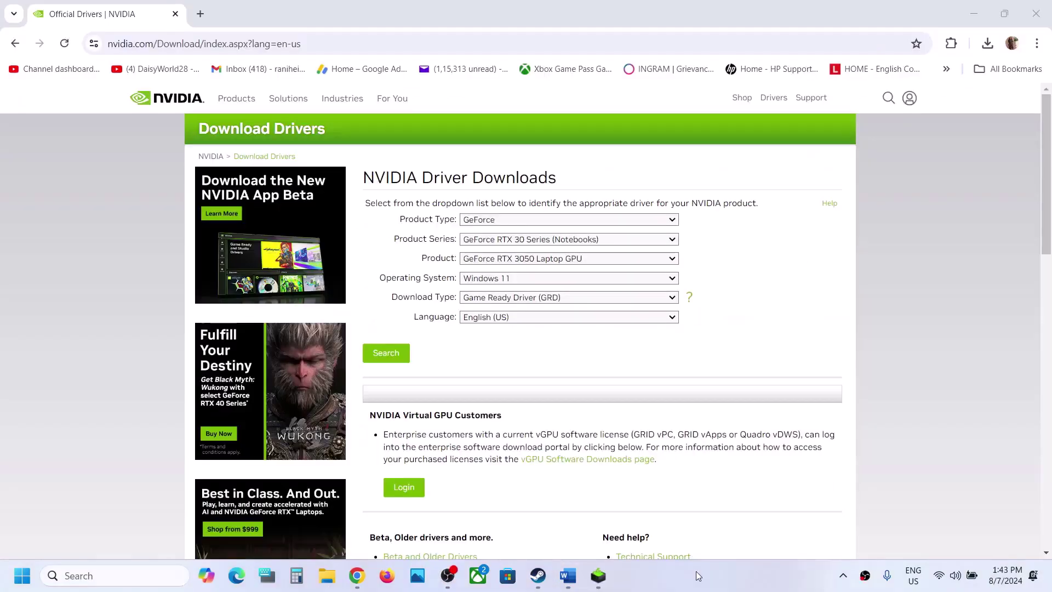
click(503, 220)
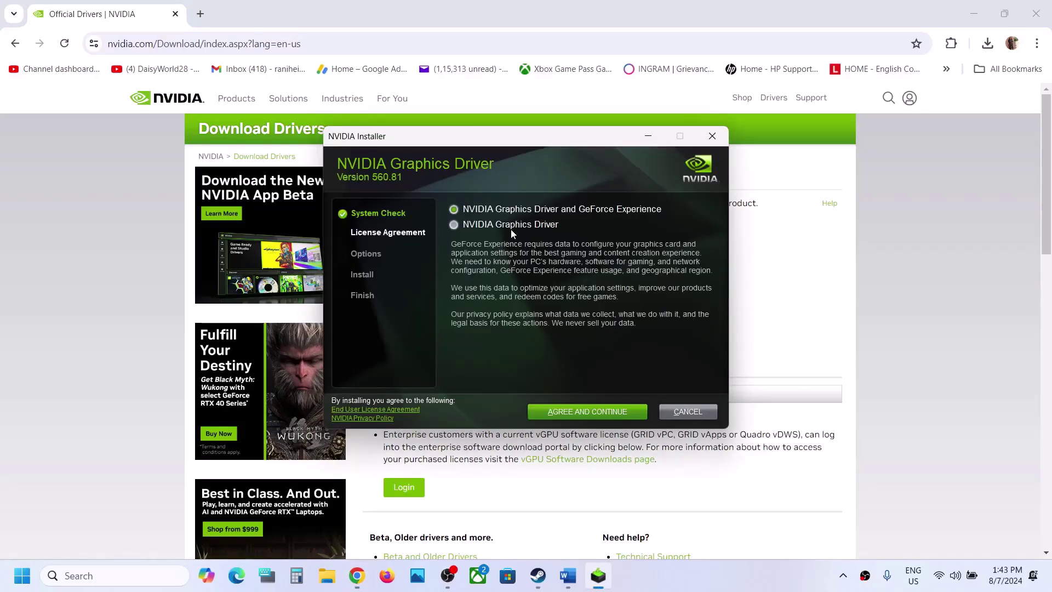
click(765, 298)
click(519, 220)
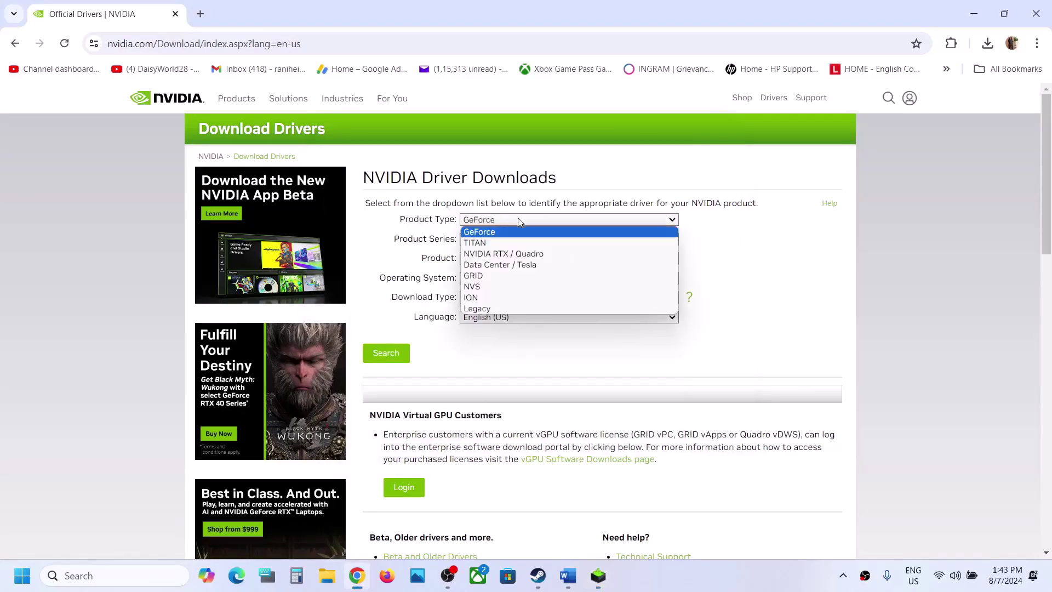
click(771, 258)
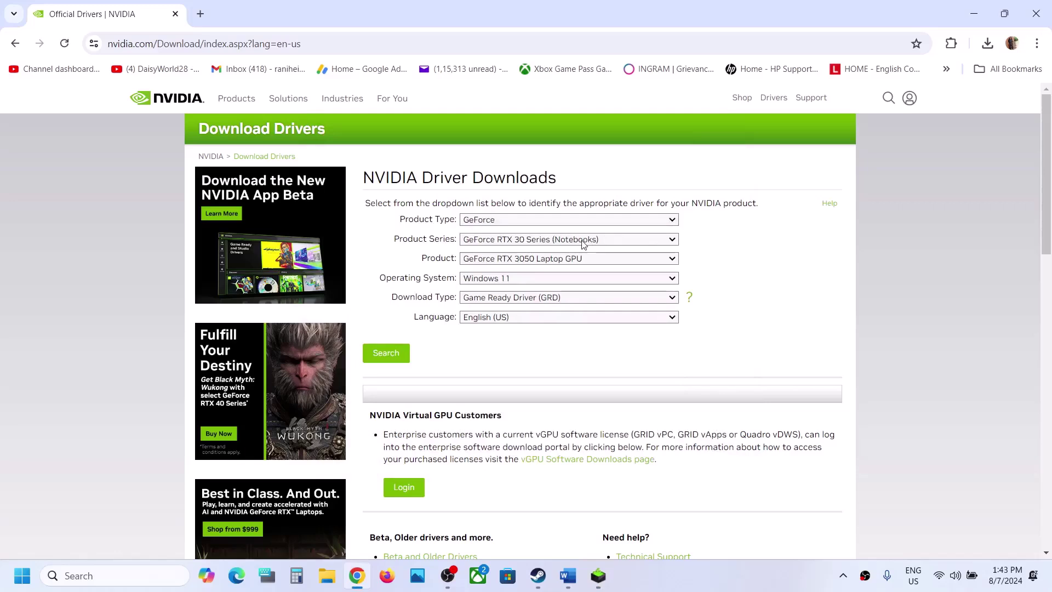
click(585, 241)
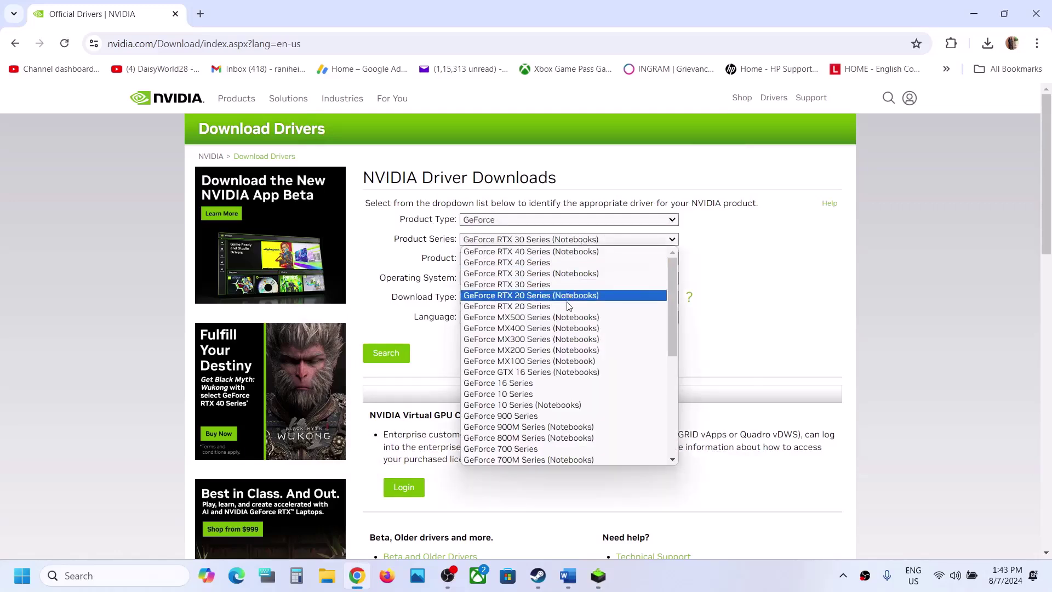
click(561, 274)
click(575, 265)
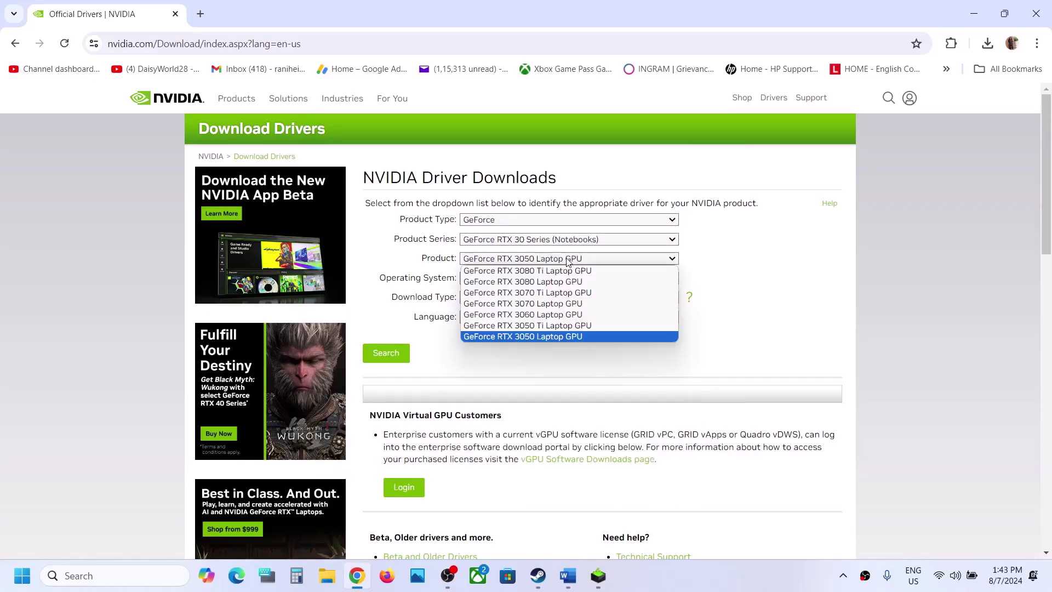
click(557, 340)
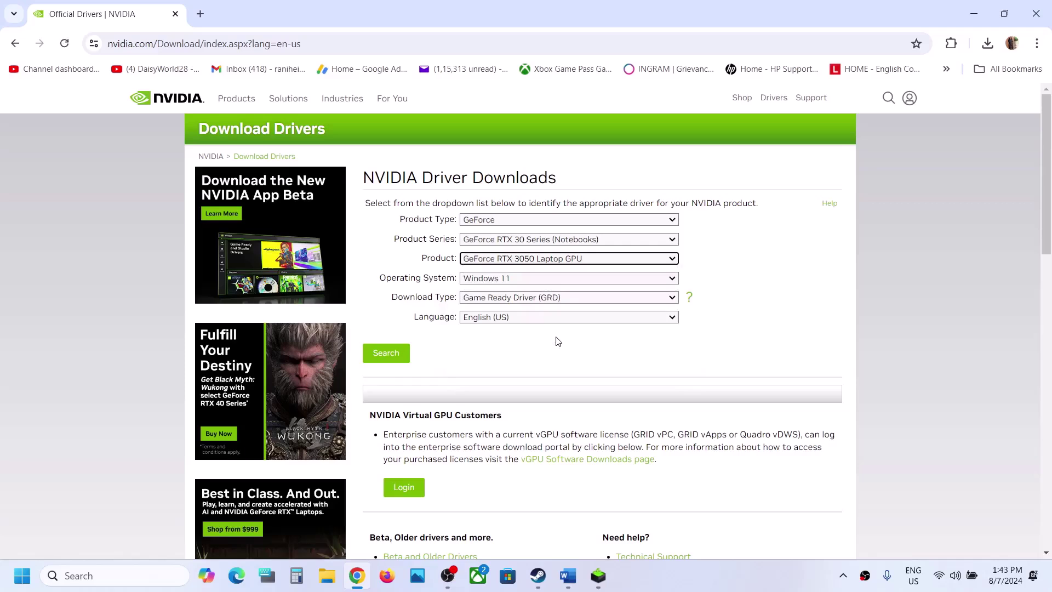
Choose Windows 11 as operating system, search for the Game Ready Driver and proceed to its download confirmation page.
click(514, 280)
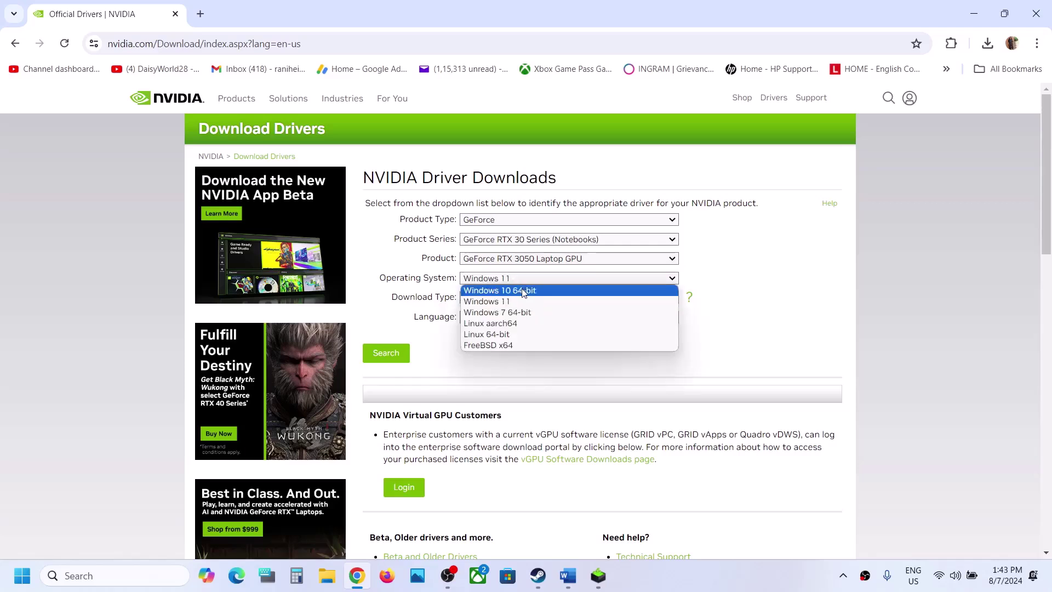
click(515, 303)
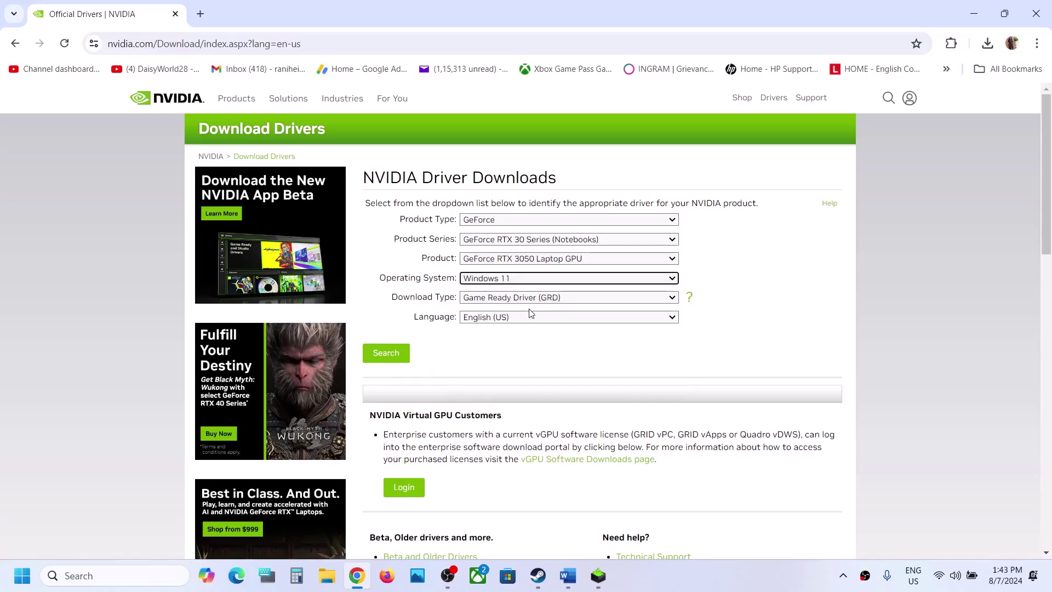
click(386, 353)
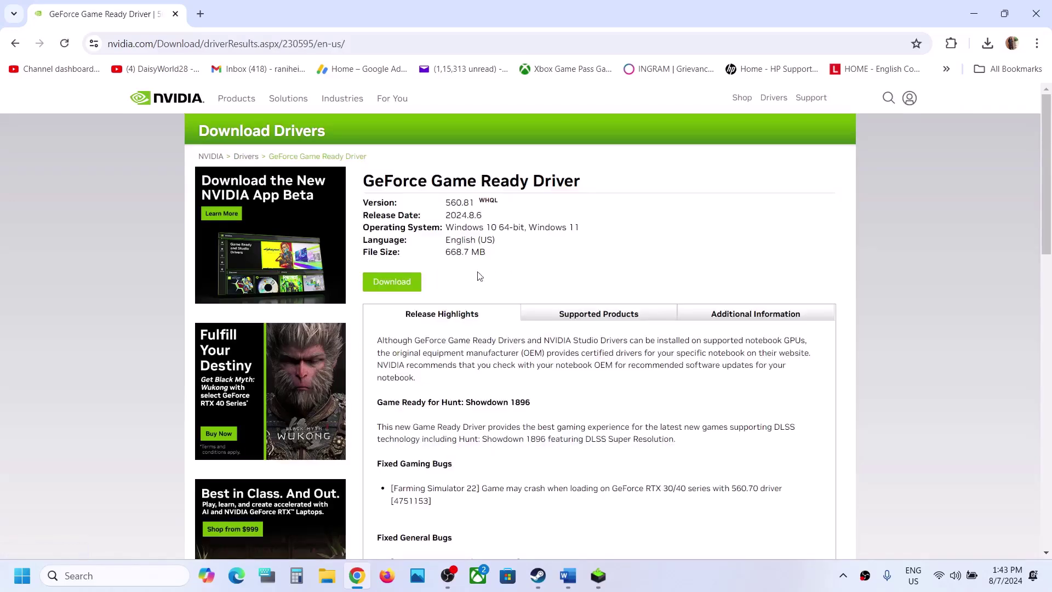
click(399, 284)
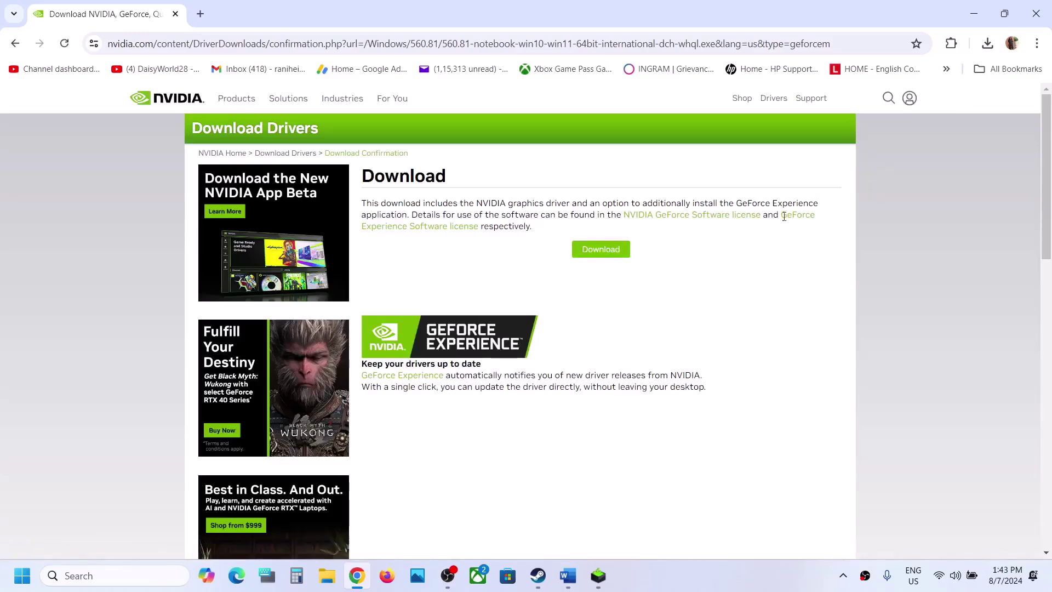
In the NVIDIA Installer, accept the license, choose Custom (Advanced), enable Perform a clean installation and start installing.
click(597, 574)
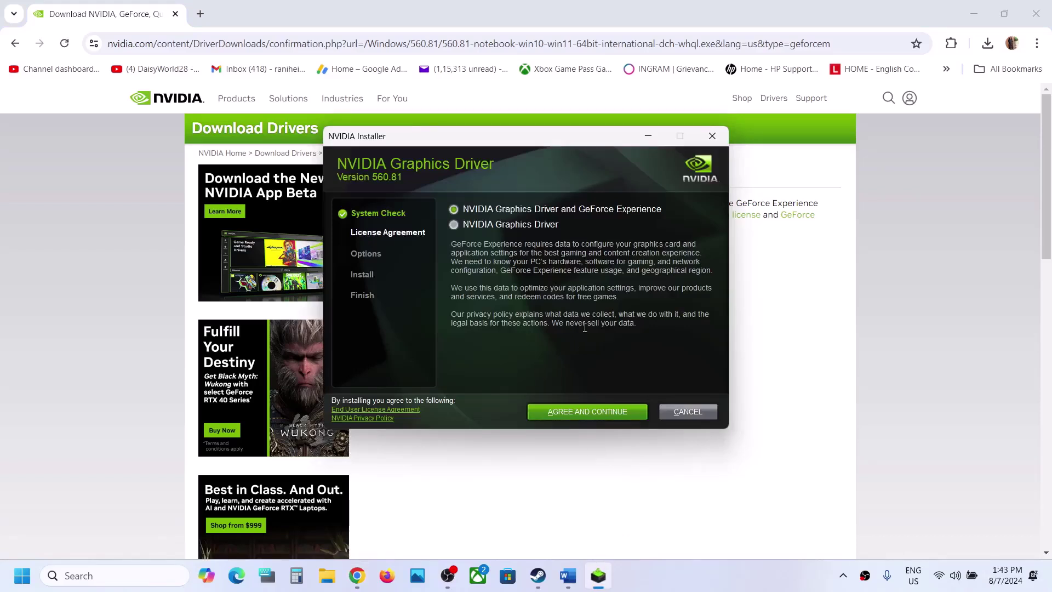
click(597, 411)
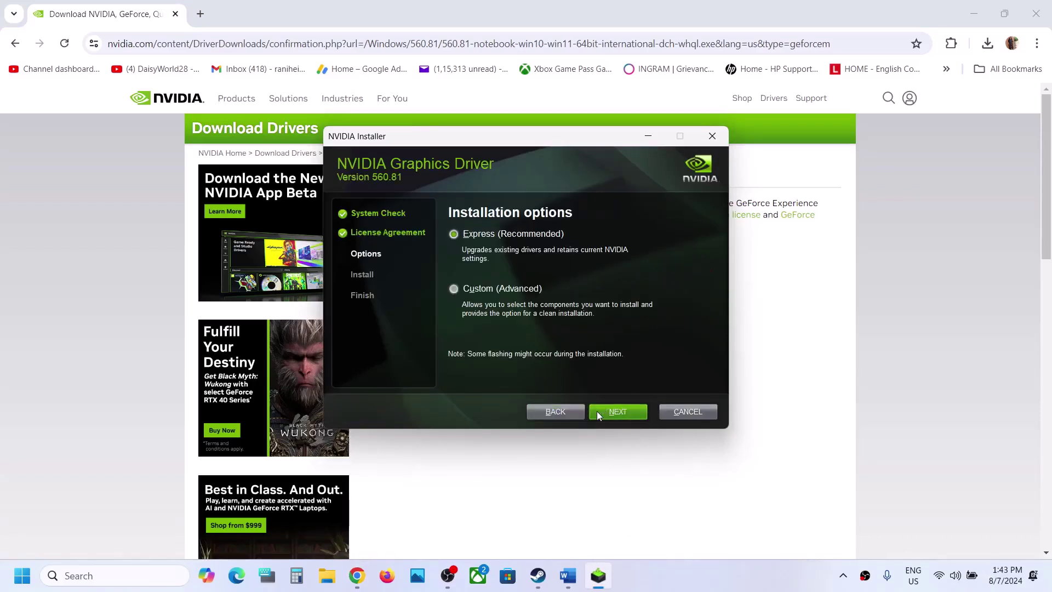
click(488, 289)
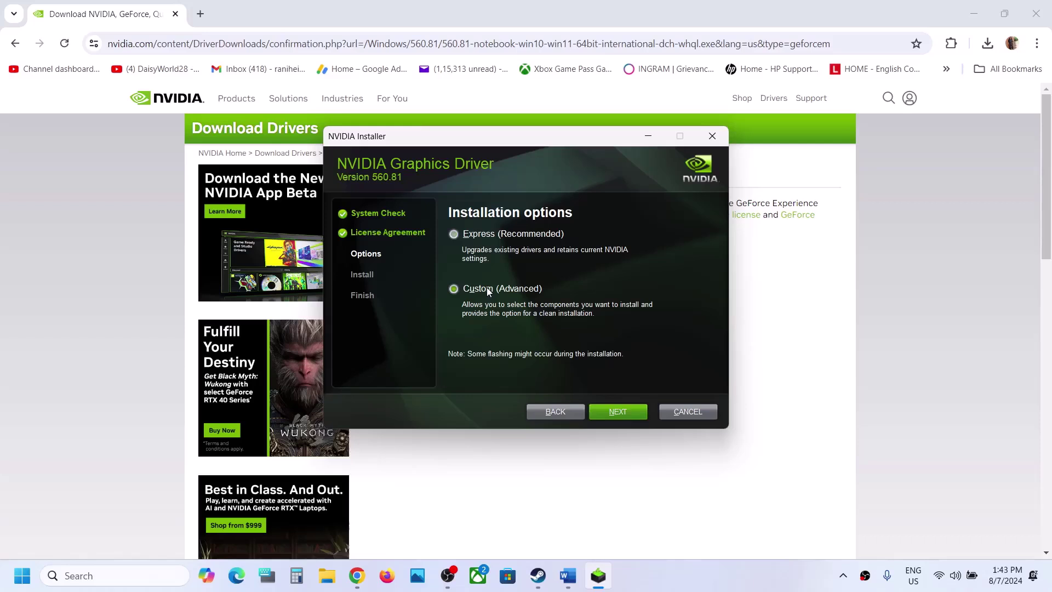
click(616, 411)
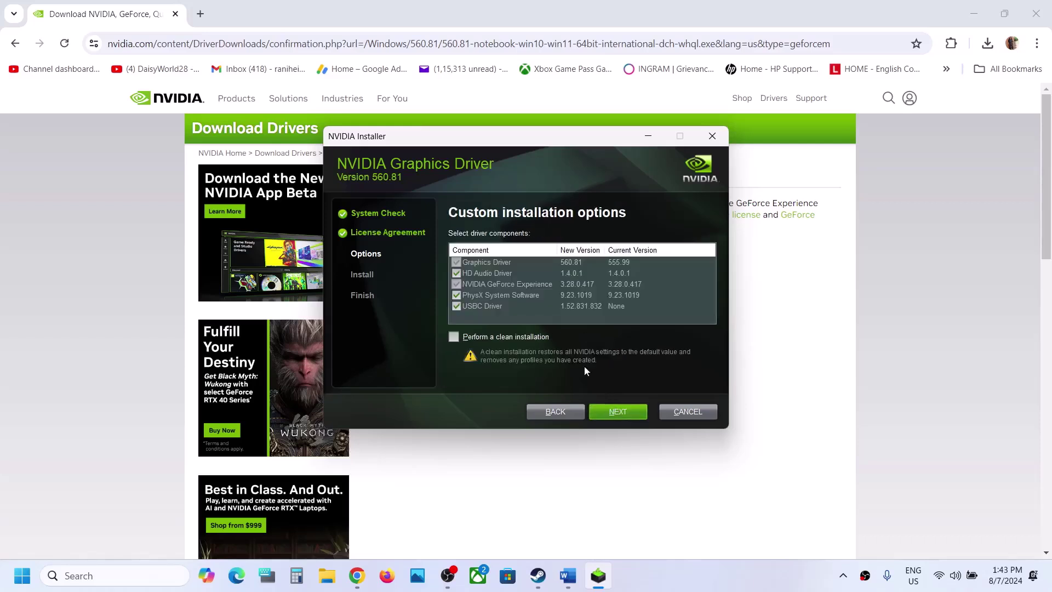
click(454, 337)
click(618, 412)
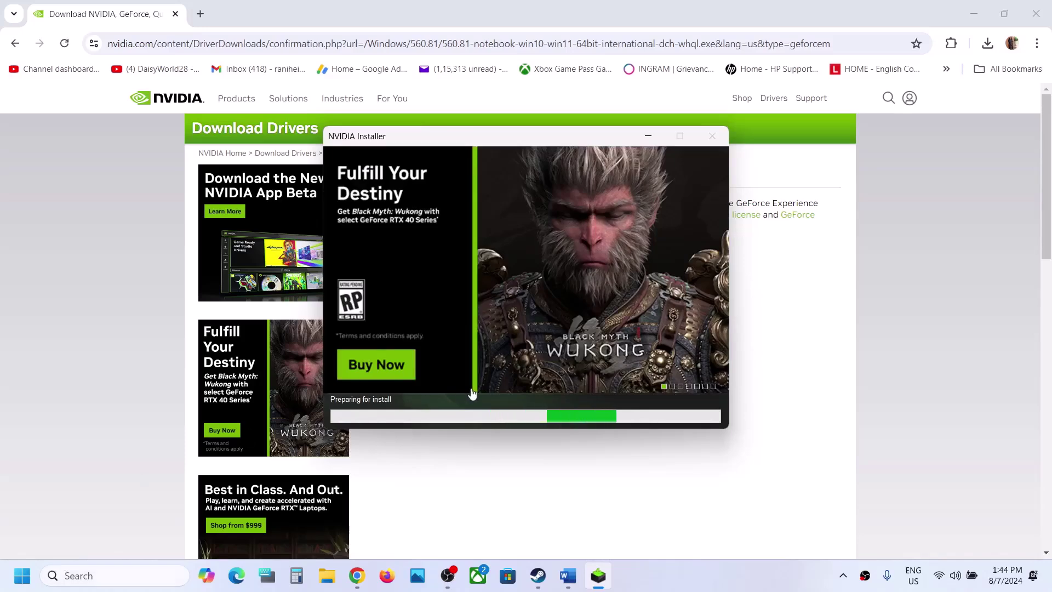
Open the Start menu's power options and leave them without choosing one.
click(19, 589)
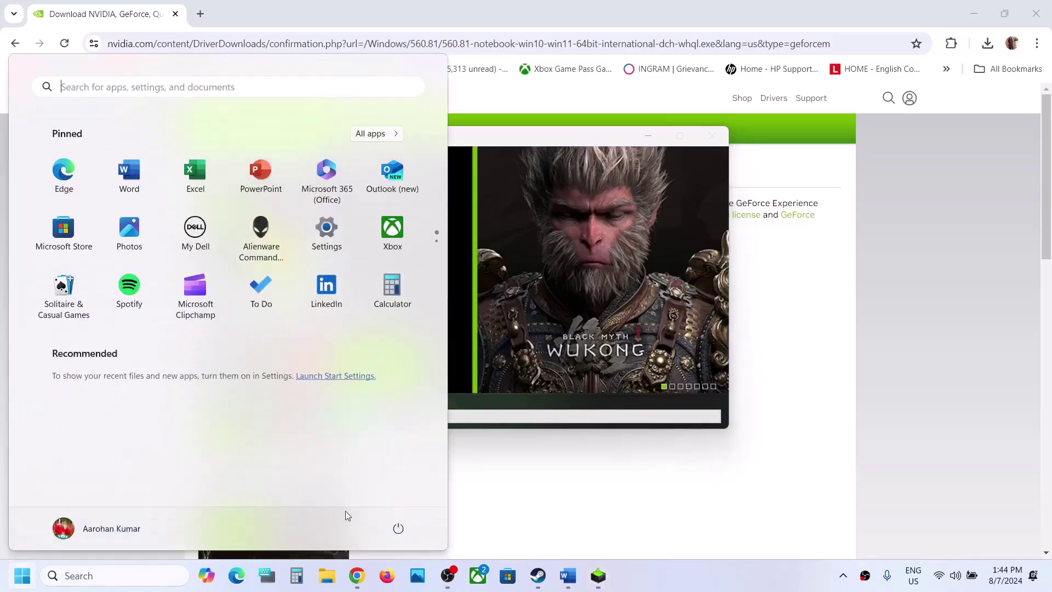
click(398, 527)
click(587, 467)
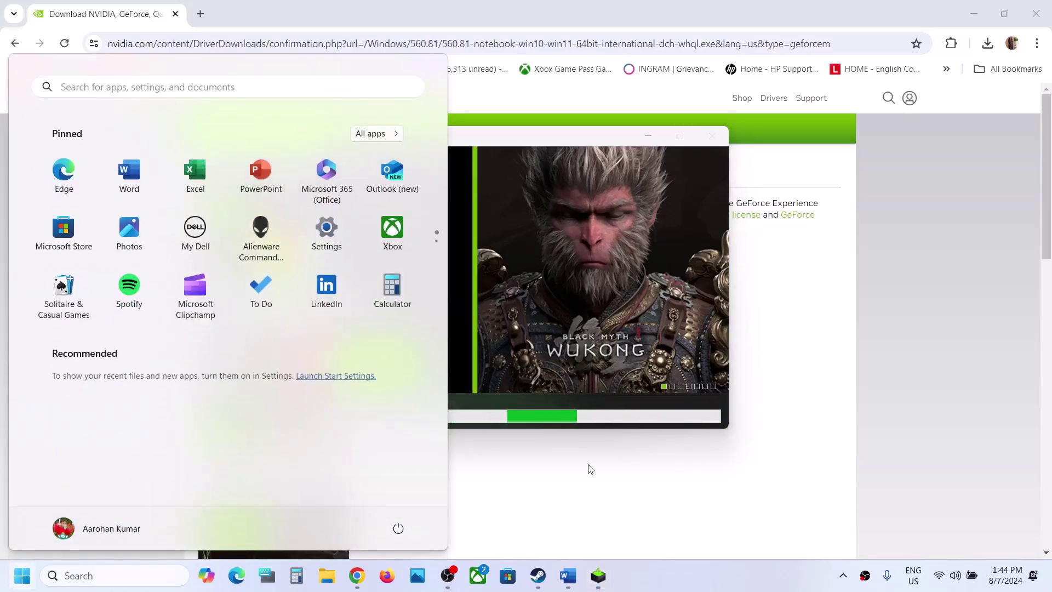
click(635, 314)
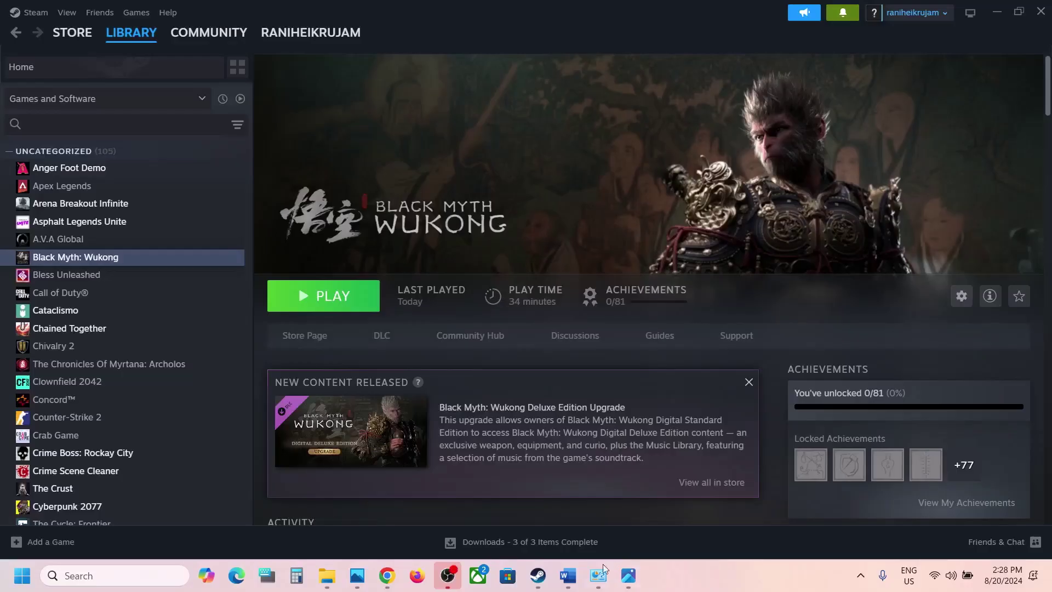
Return to the Word document, go to Step 11 on the dedicated graphics card and copy the word "graphics".
click(568, 575)
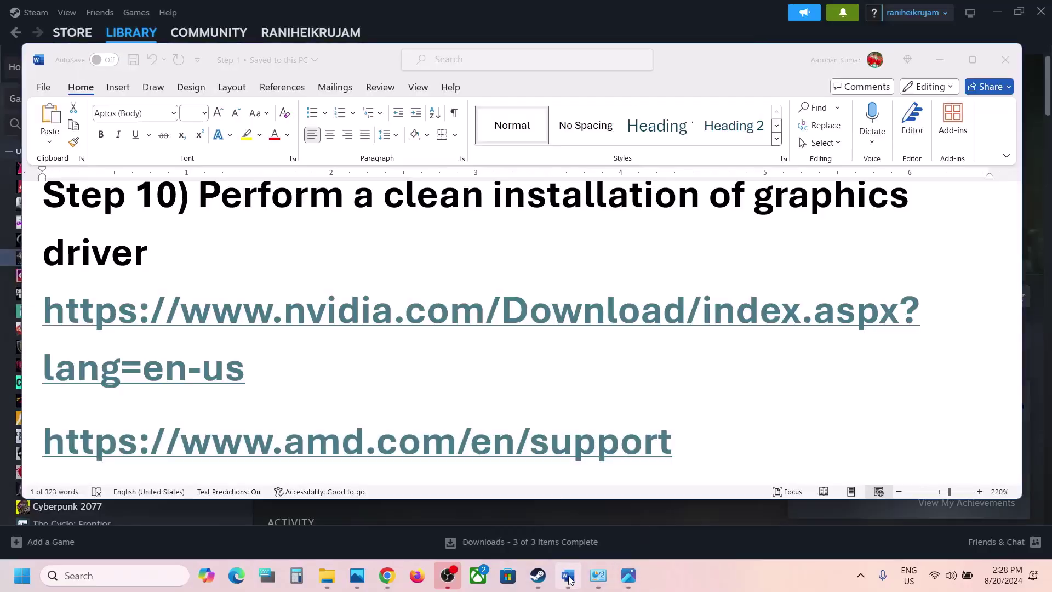
scroll(399, 378, down, 3)
scroll(399, 377, down, 1)
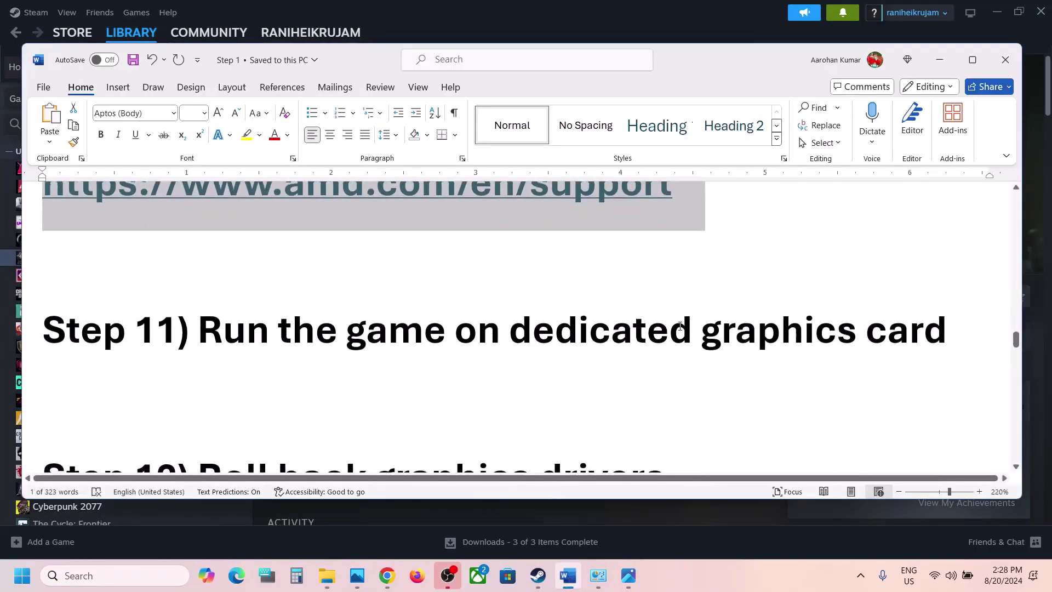
double_click(782, 342)
key(ctrl+c)
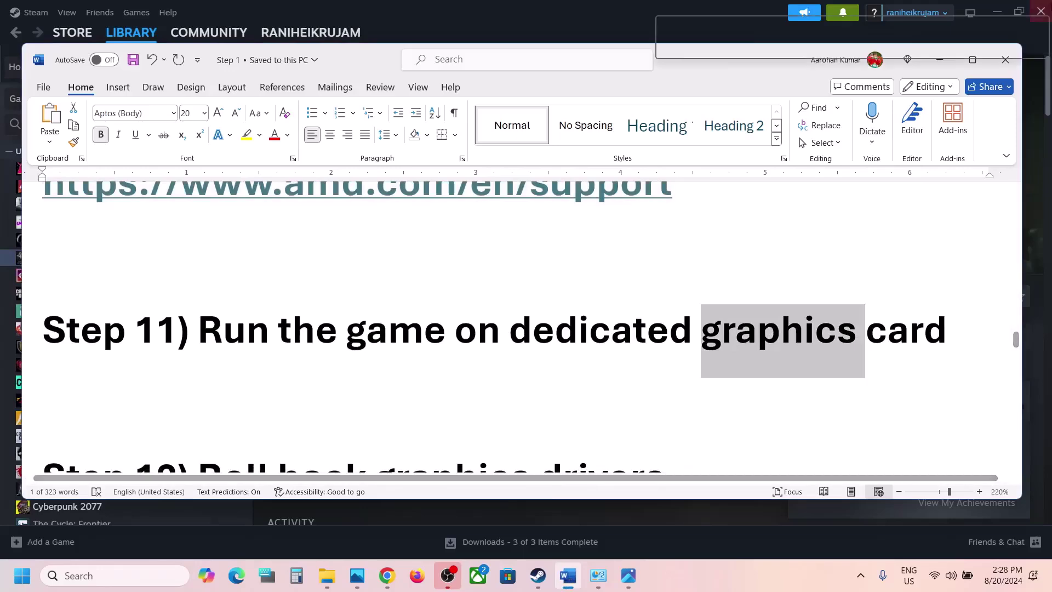
Minimize Word, search Windows for "graphics" and open Graphics settings.
click(939, 66)
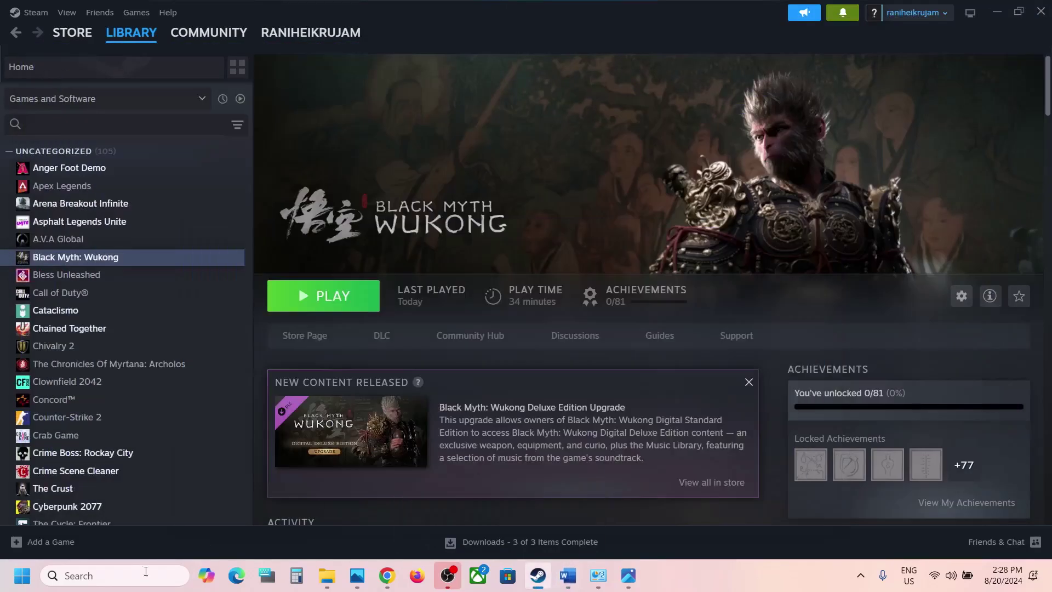
click(116, 580)
key(ctrl+v)
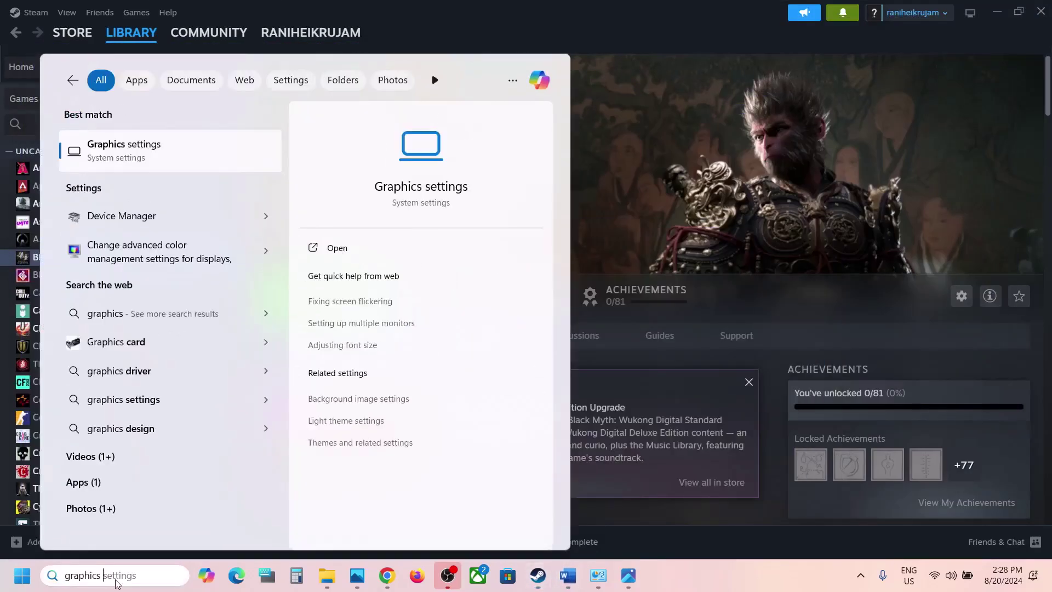
click(176, 144)
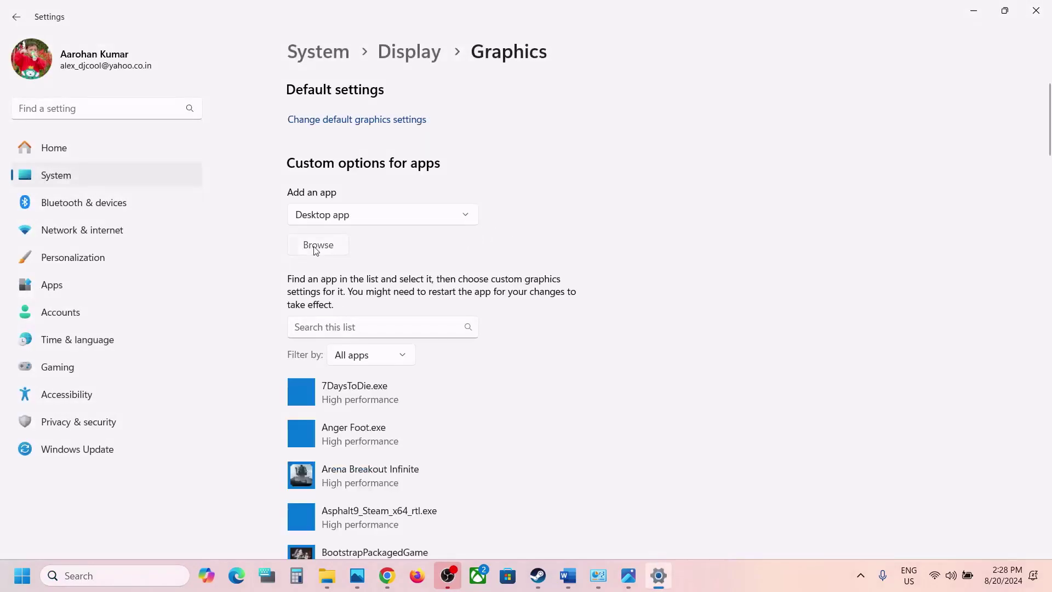
Try to add the b1 application from the BlackMythWukong folder as a desktop app with custom graphics options.
click(315, 247)
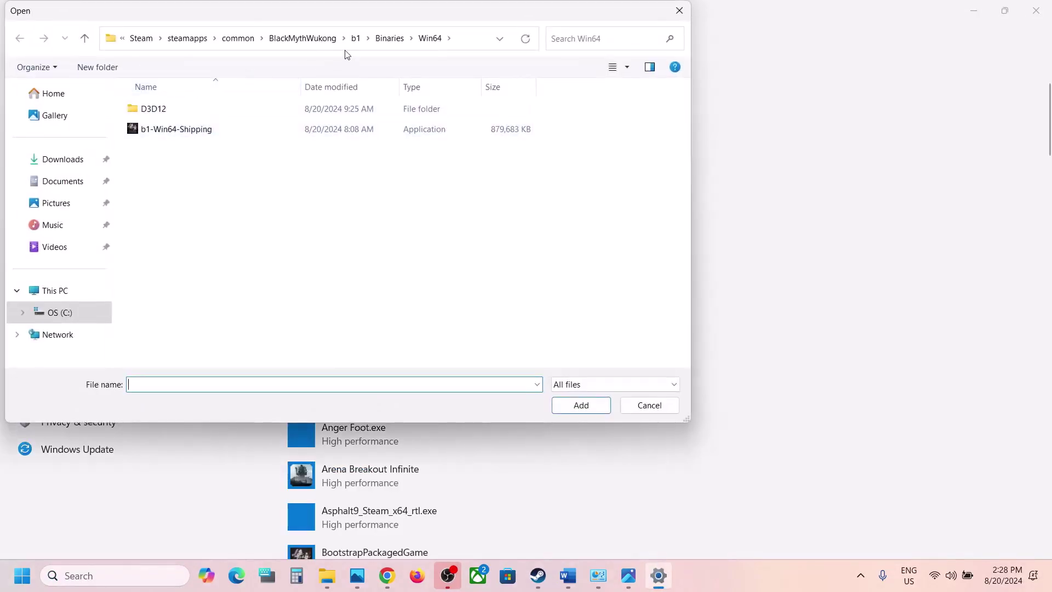
click(300, 38)
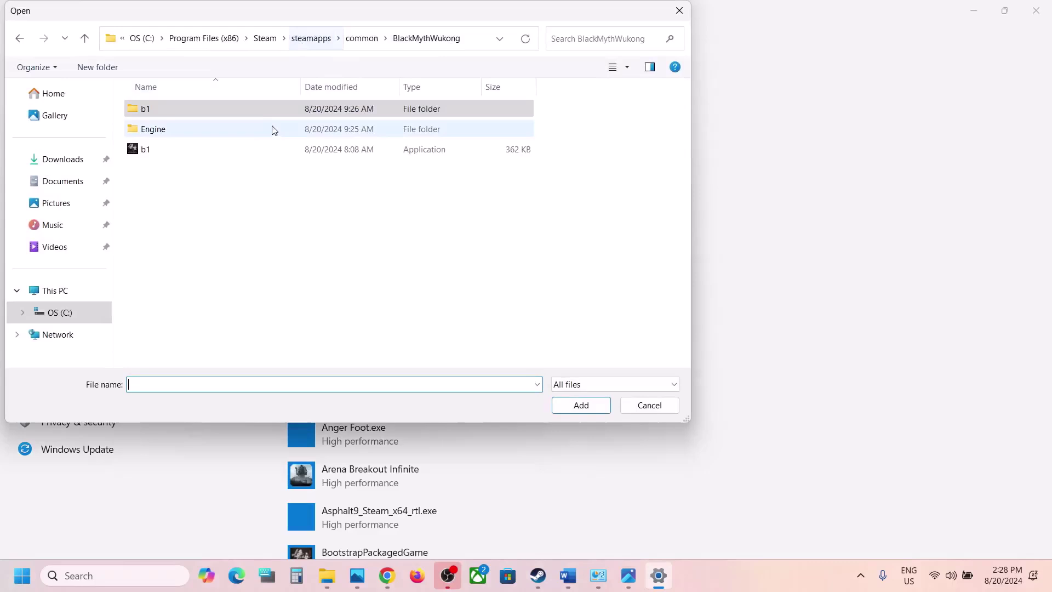
click(185, 148)
click(580, 403)
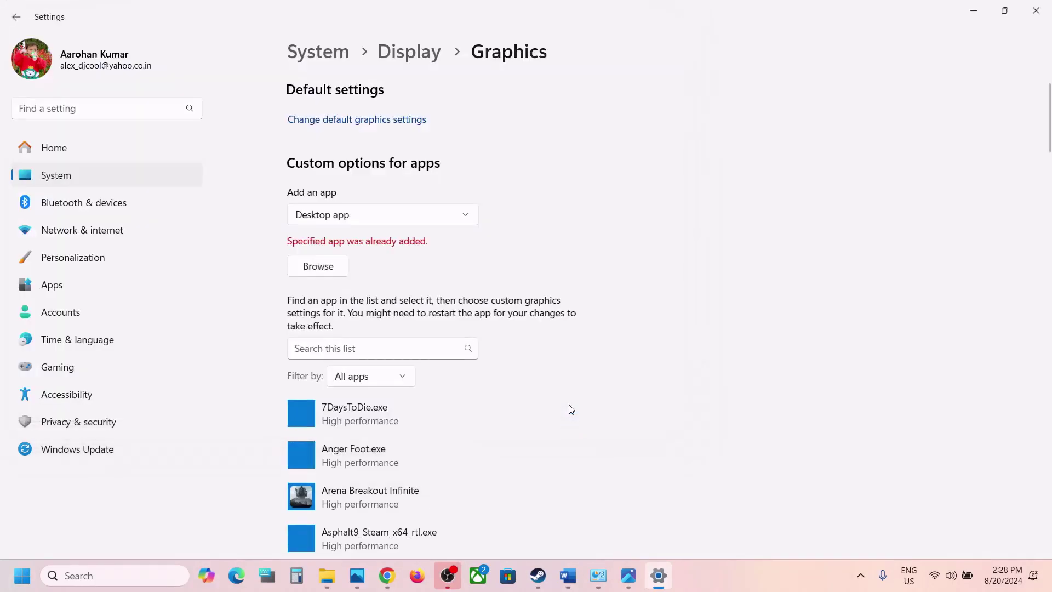
Open the graphics preference of the BootstrapPackagedGame entry from BlackMythWukong and save it with High performance selected.
scroll(483, 419, down, 2)
scroll(484, 421, down, 3)
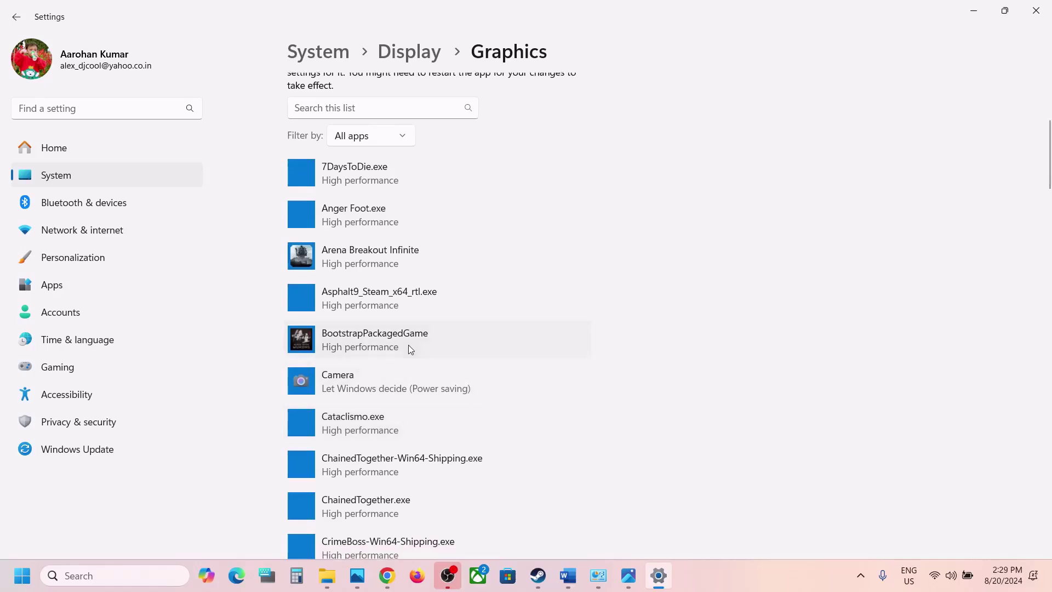
click(409, 344)
click(474, 409)
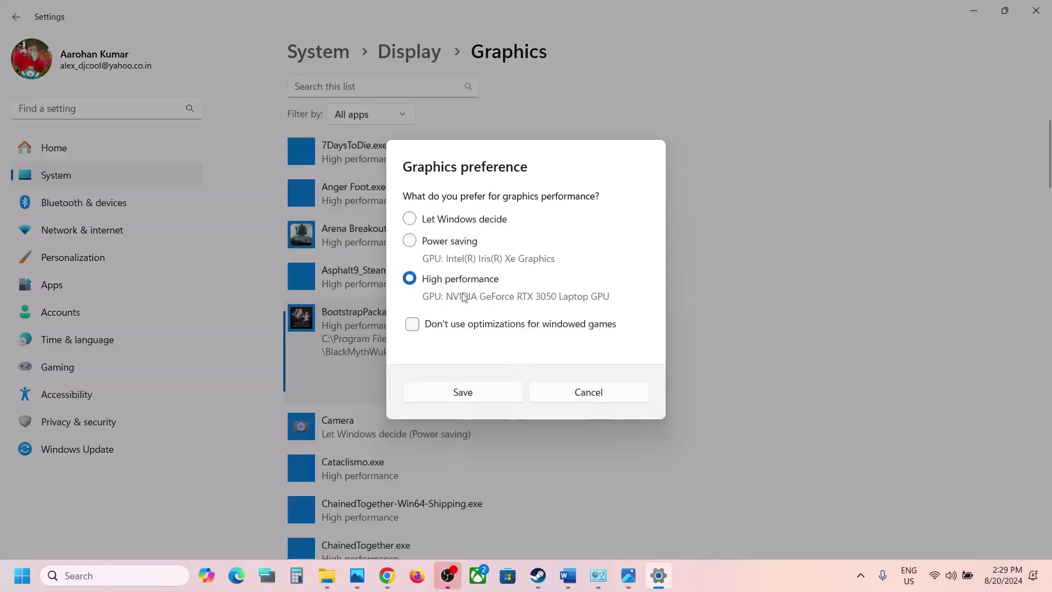
click(447, 400)
Add the b1-Win64-Shipping application from BlackMythWukong\b1\Binaries\Win64 as a desktop app with custom graphics options.
scroll(446, 399, up, 4)
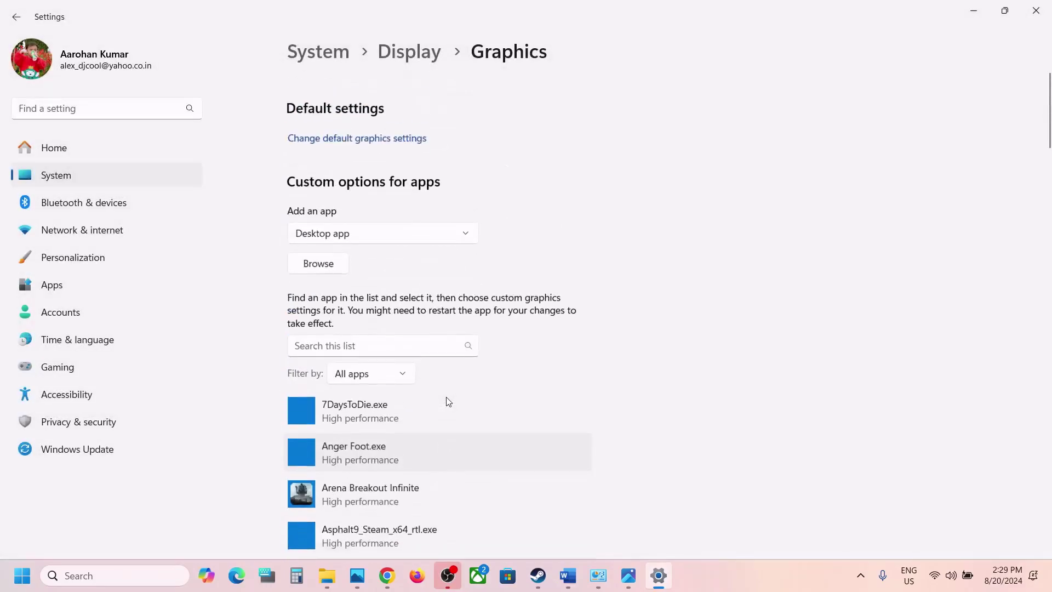
click(319, 252)
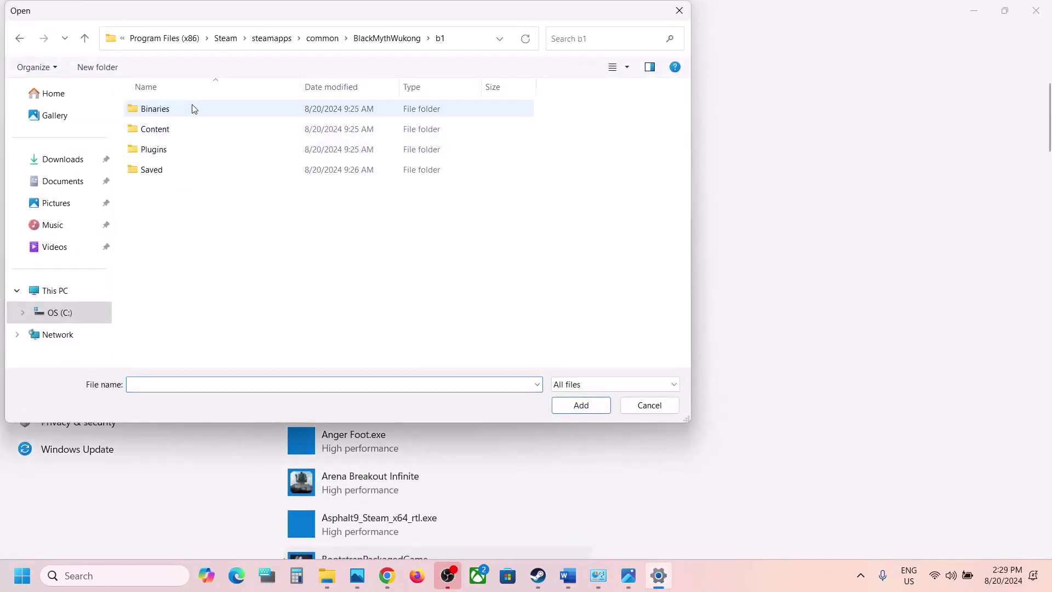
double_click(186, 108)
double_click(185, 109)
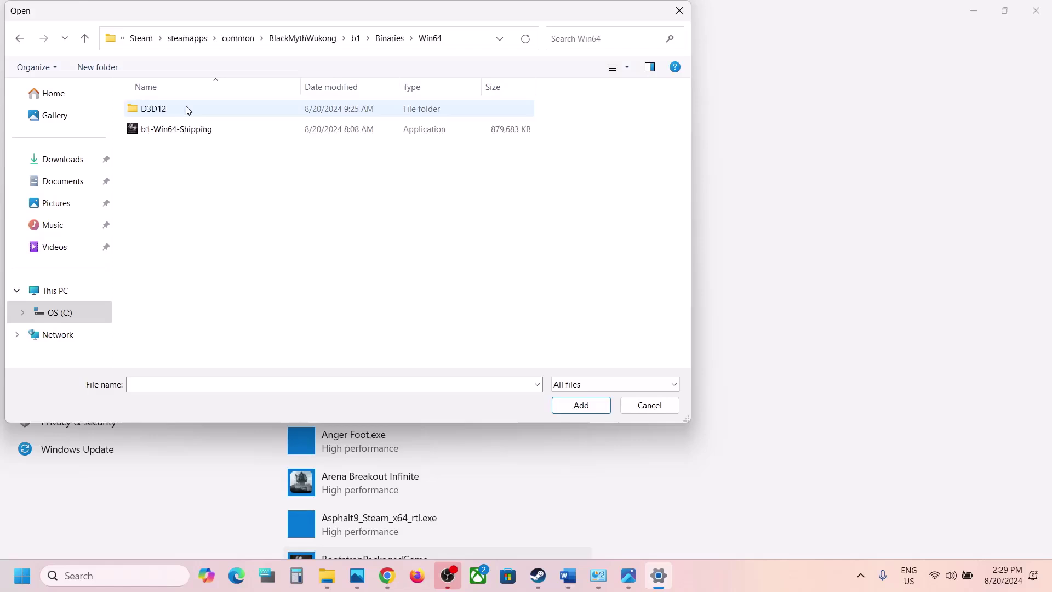
click(209, 131)
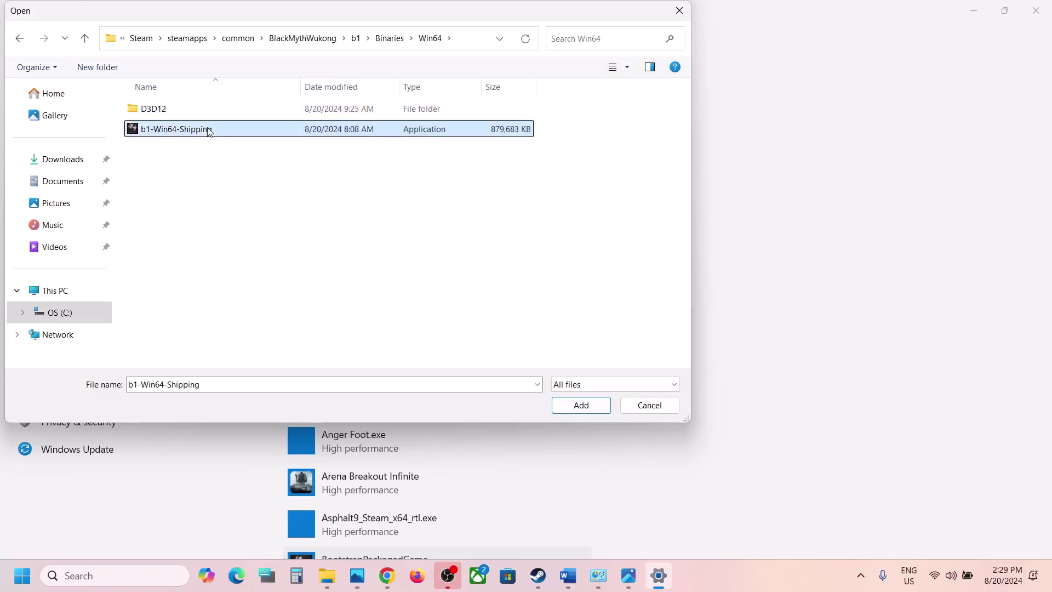
click(572, 405)
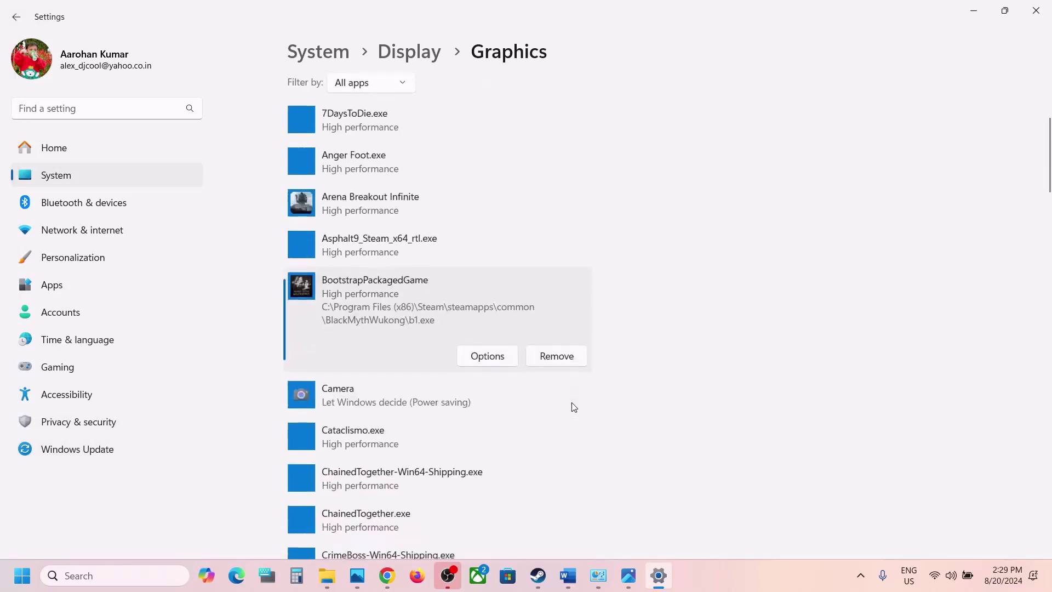
Set the graphics preference of the newly added b1 entry to High performance, save it and close Settings.
scroll(571, 402, down, 6)
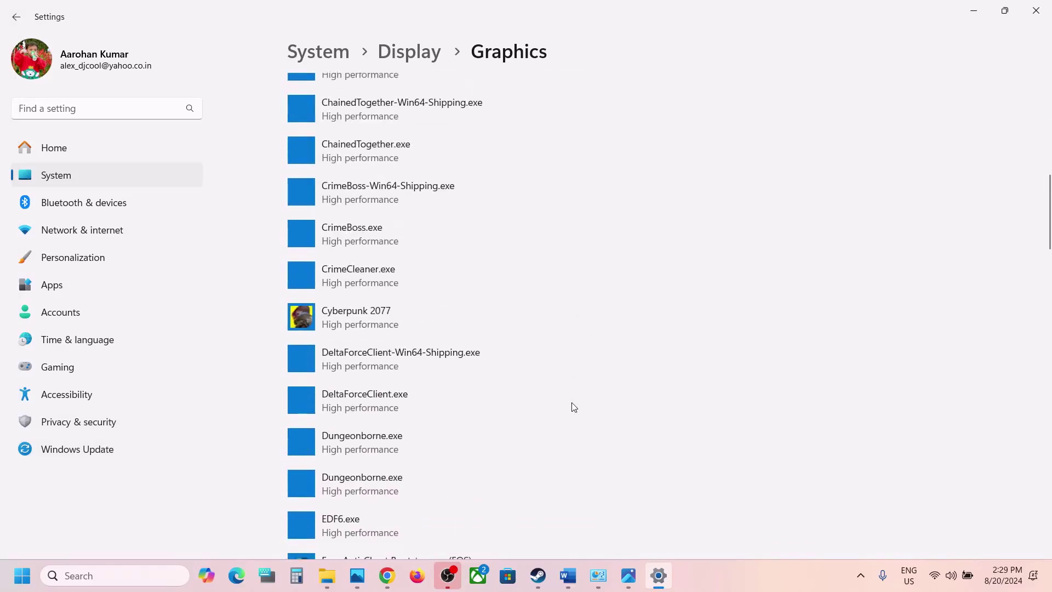
scroll(571, 402, down, 8)
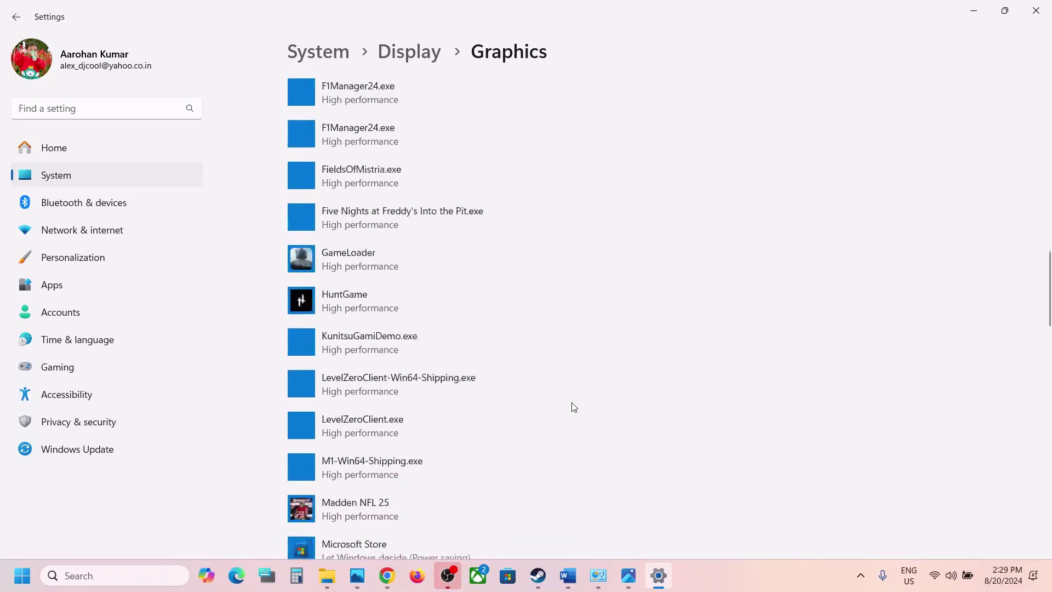
scroll(571, 404, down, 7)
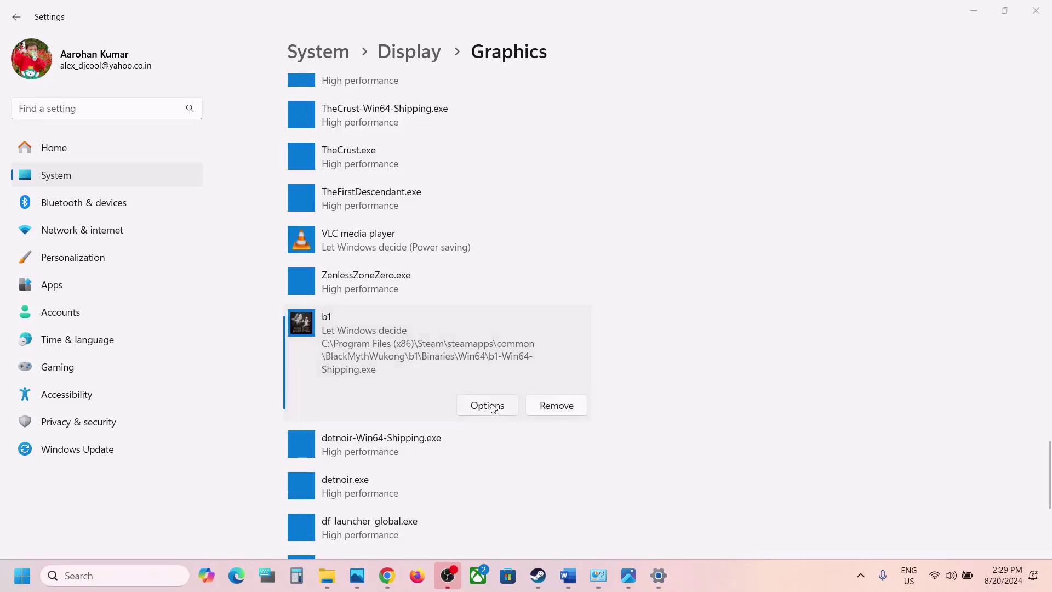
click(487, 405)
click(462, 280)
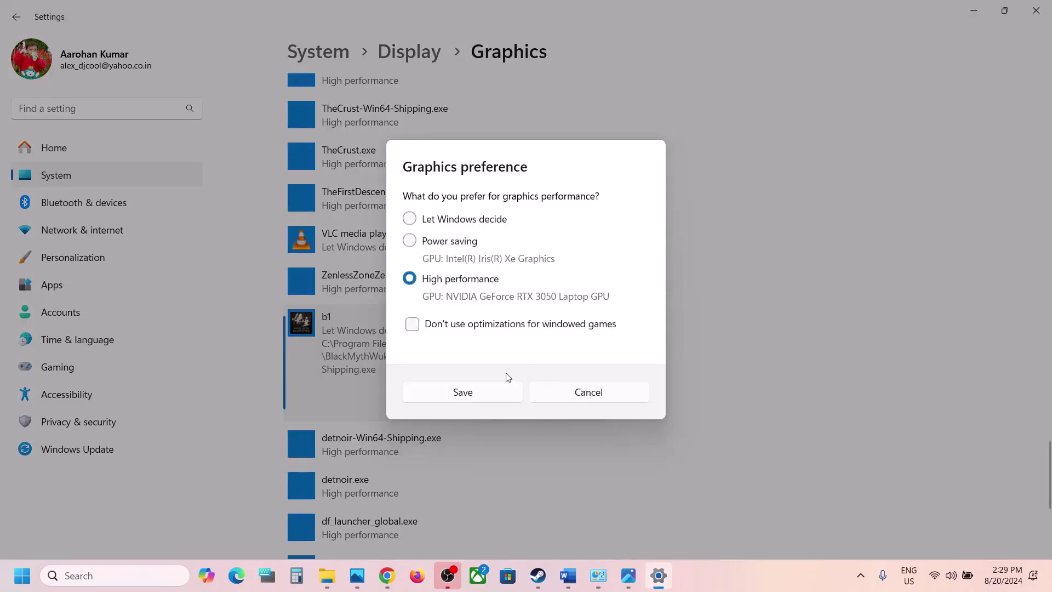
click(481, 390)
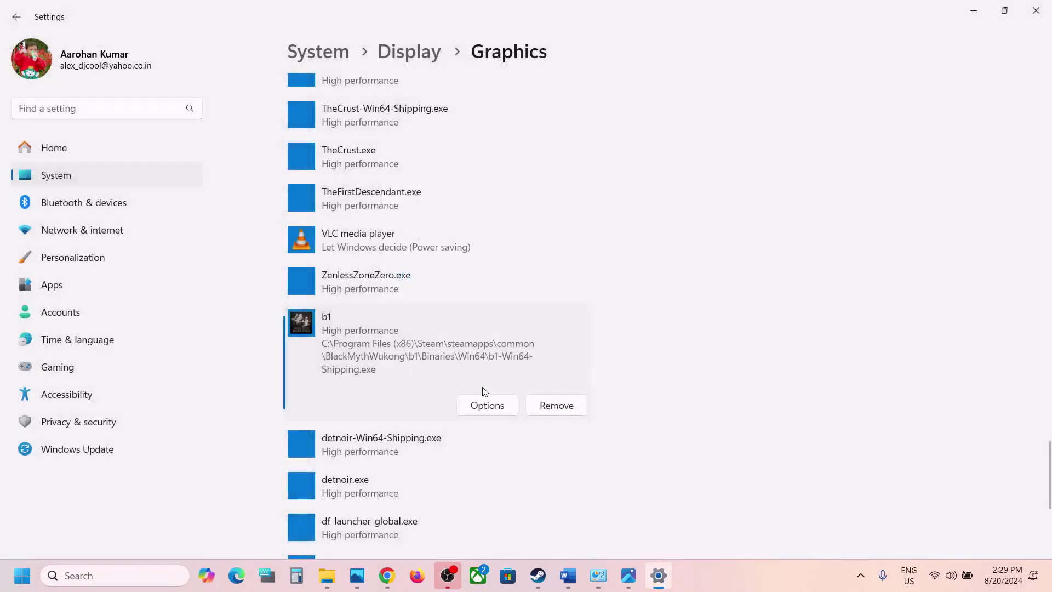
click(1036, 11)
Return to the Word document, go to Step 12 on rolling back graphics drivers and copy the NVIDIA drivers link.
click(567, 575)
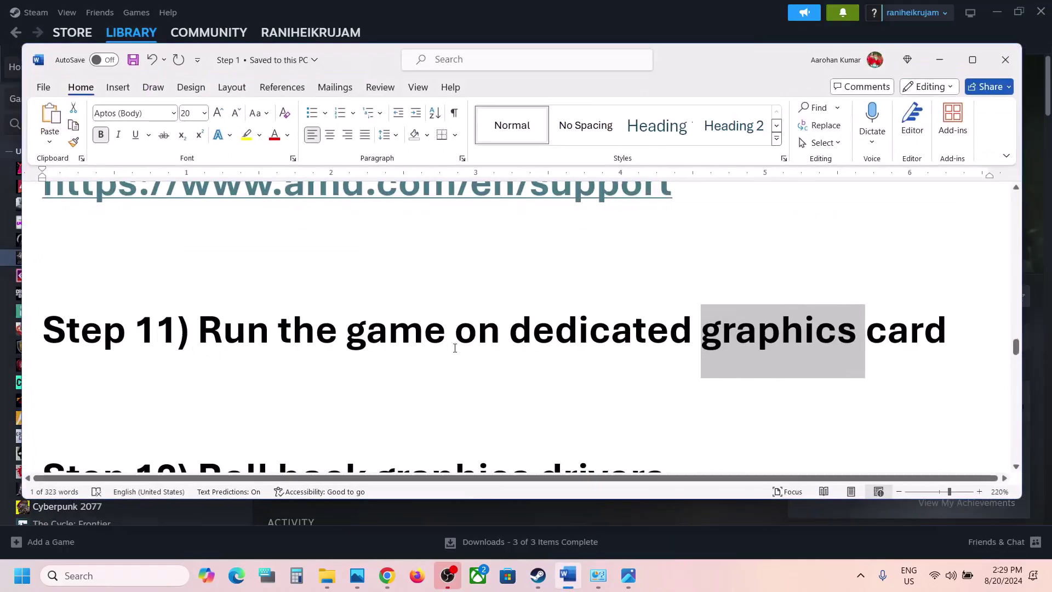
scroll(449, 346, down, 3)
scroll(449, 346, down, 2)
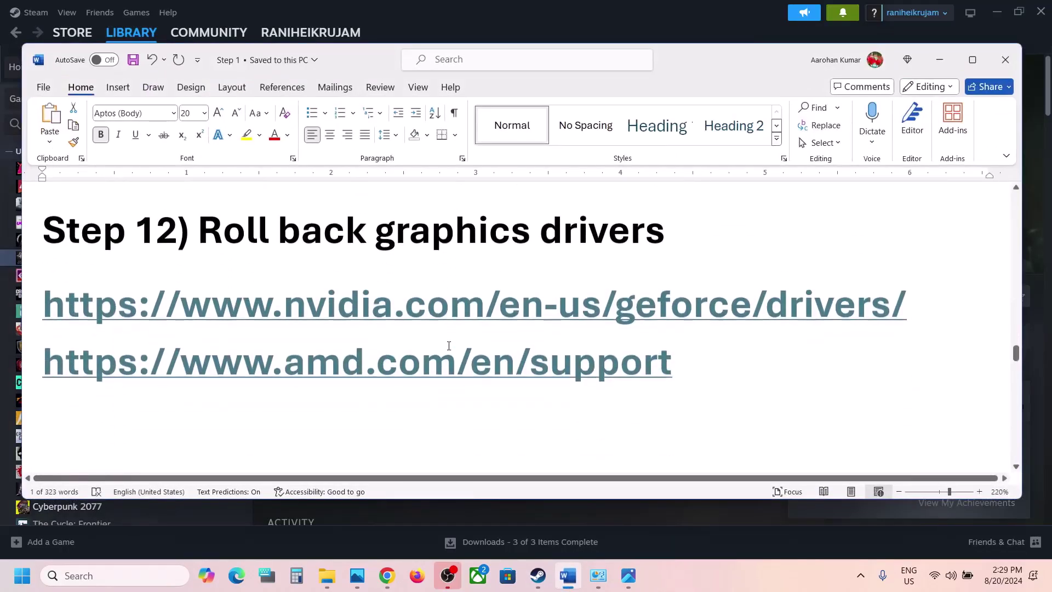
drag(207, 230, 652, 270)
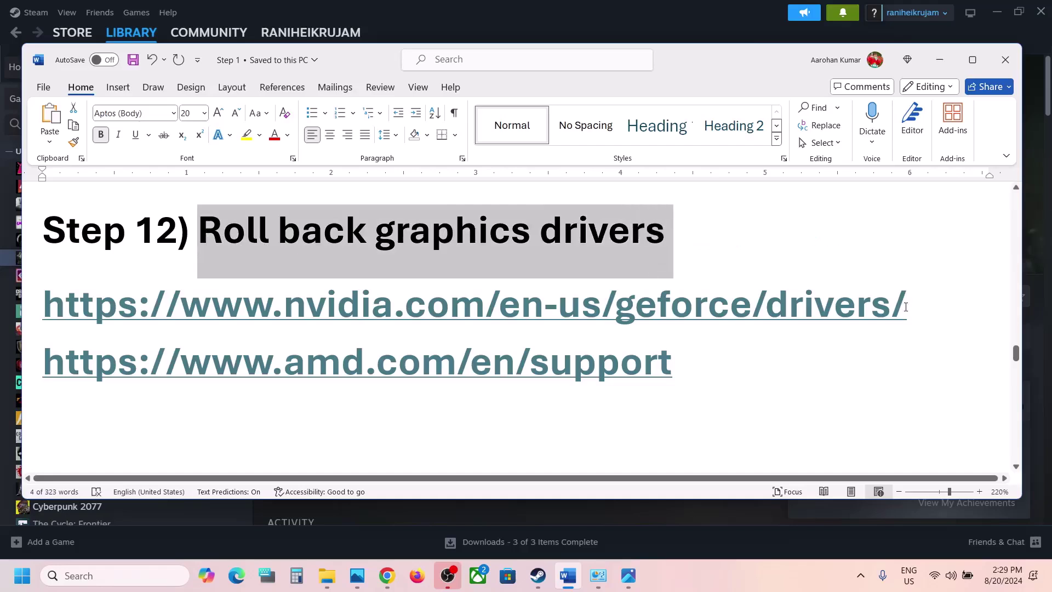
drag(905, 307, 42, 314)
key(ctrl+c)
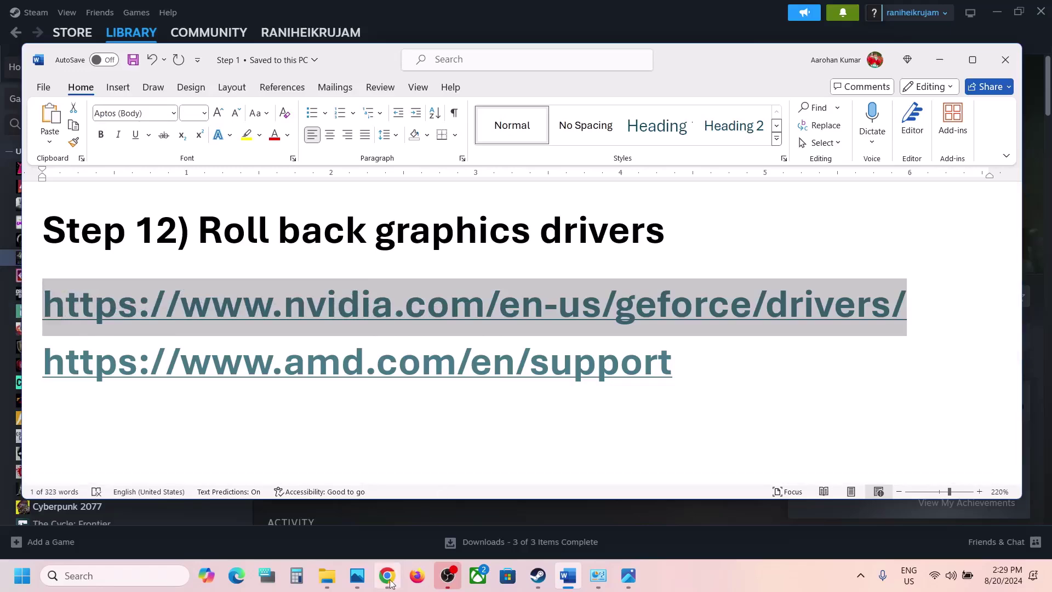
Open the copied NVIDIA link in a new Chrome tab and start a manual driver search with the preset GeForce RTX 3050 Laptop GPU details.
click(387, 575)
click(363, 15)
key(ctrl+v)
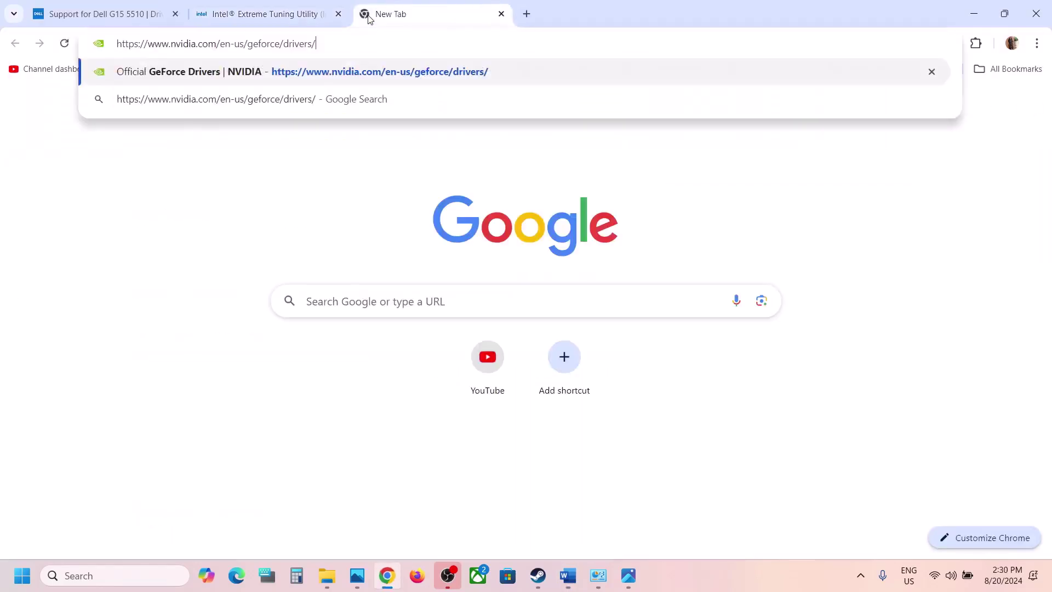
key(Return)
scroll(614, 360, down, 5)
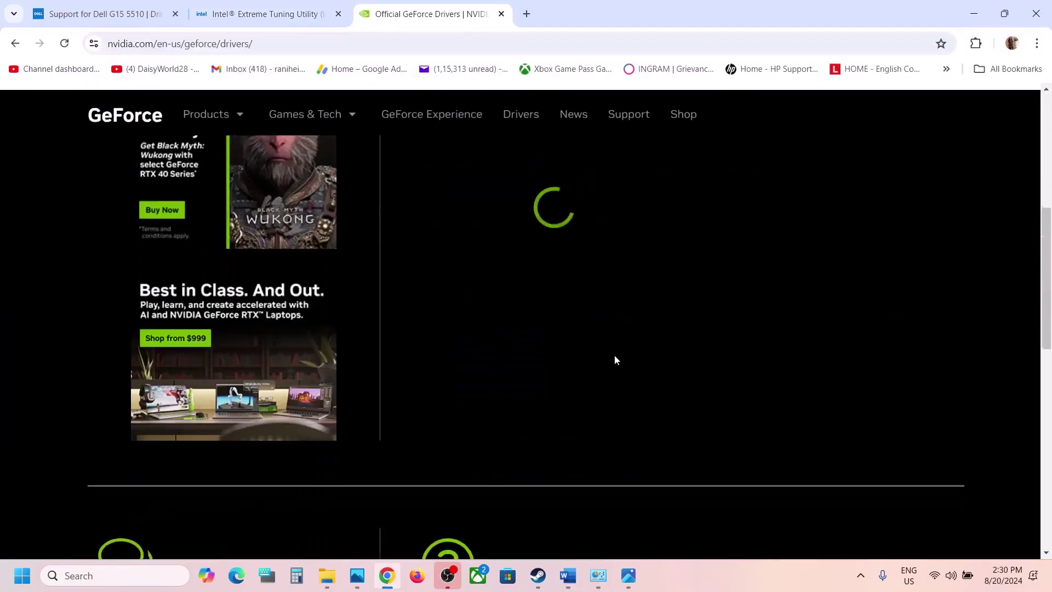
scroll(591, 215, up, 3)
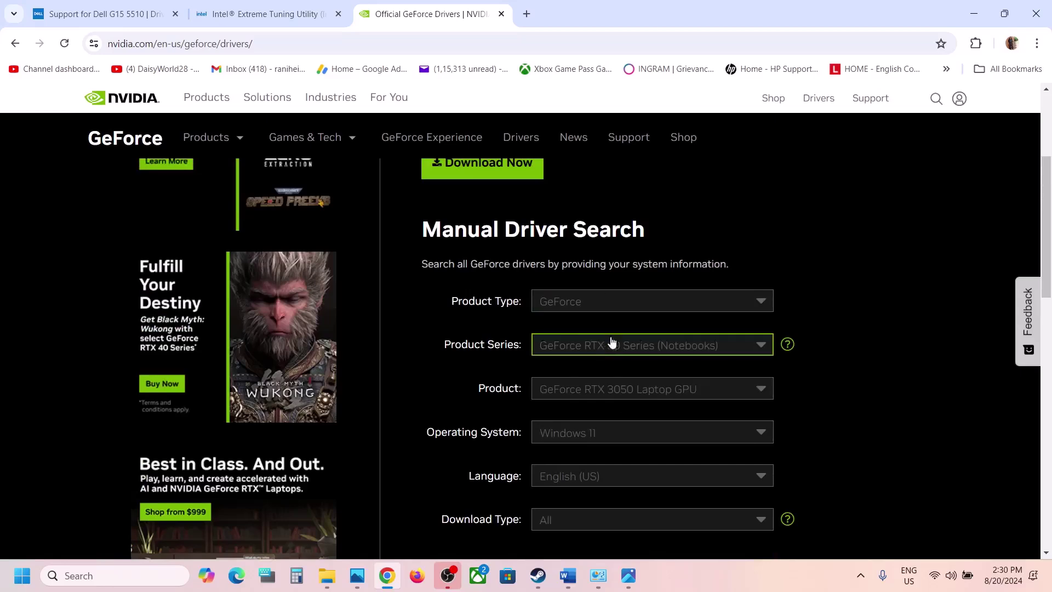
scroll(614, 402, down, 3)
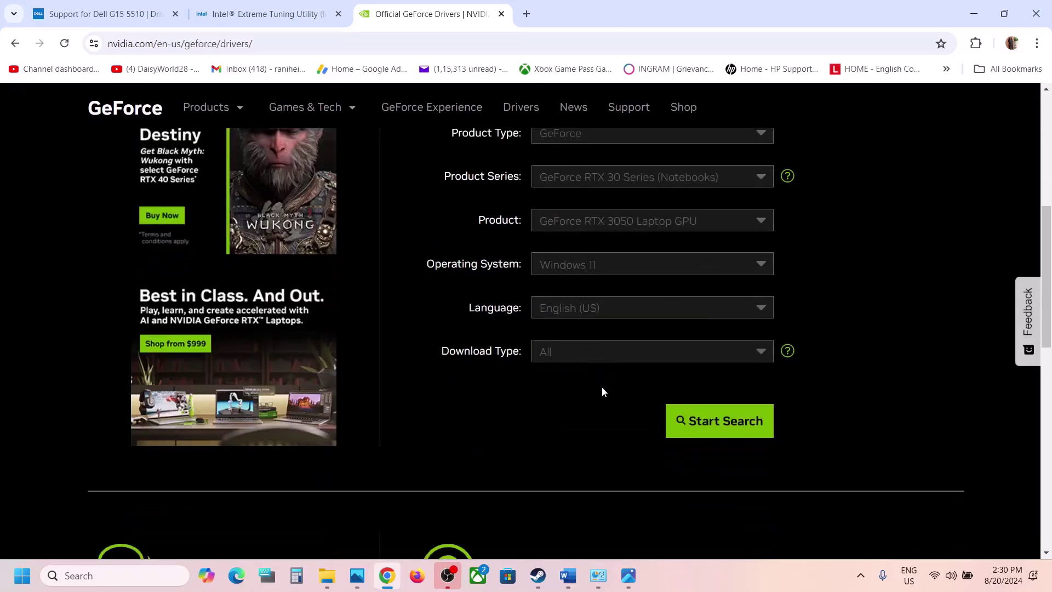
click(694, 420)
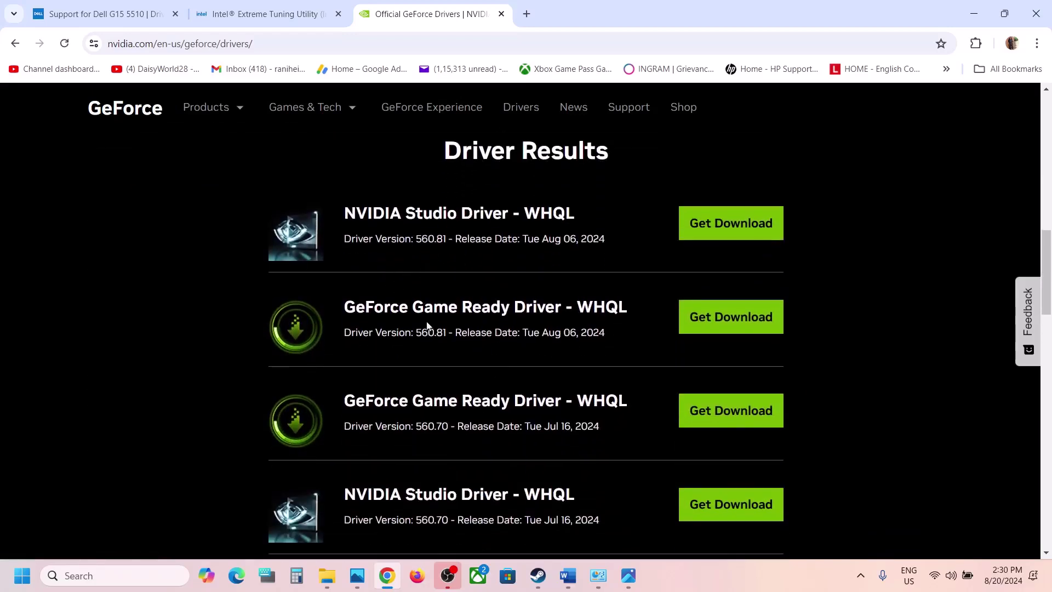
Examine the GeForce Game Ready Driver versions in the driver results, comparing the newest release with the older ones.
drag(356, 309, 477, 306)
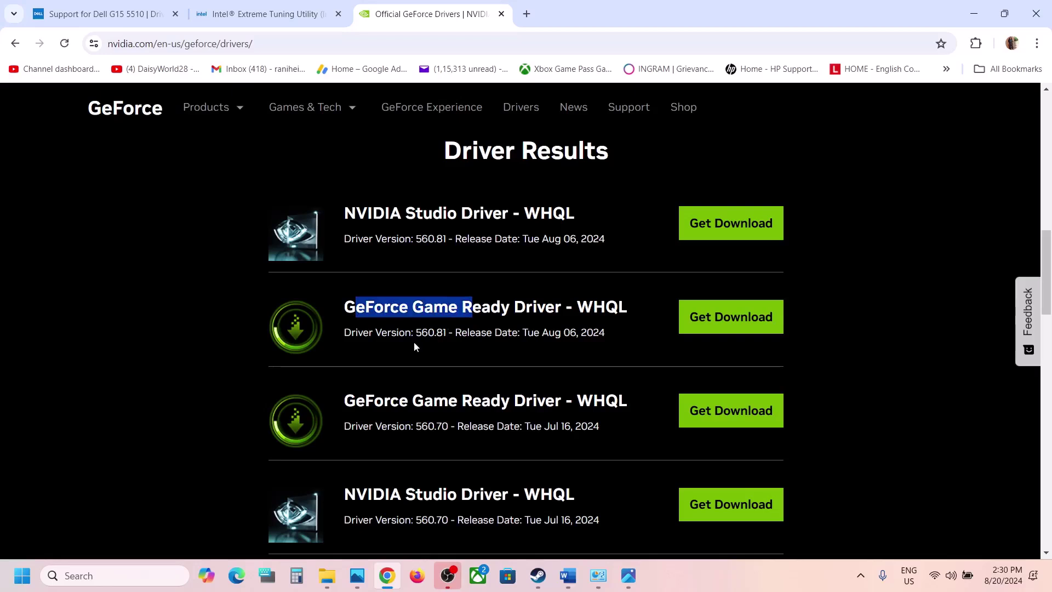
double_click(430, 332)
scroll(447, 331, down, 1)
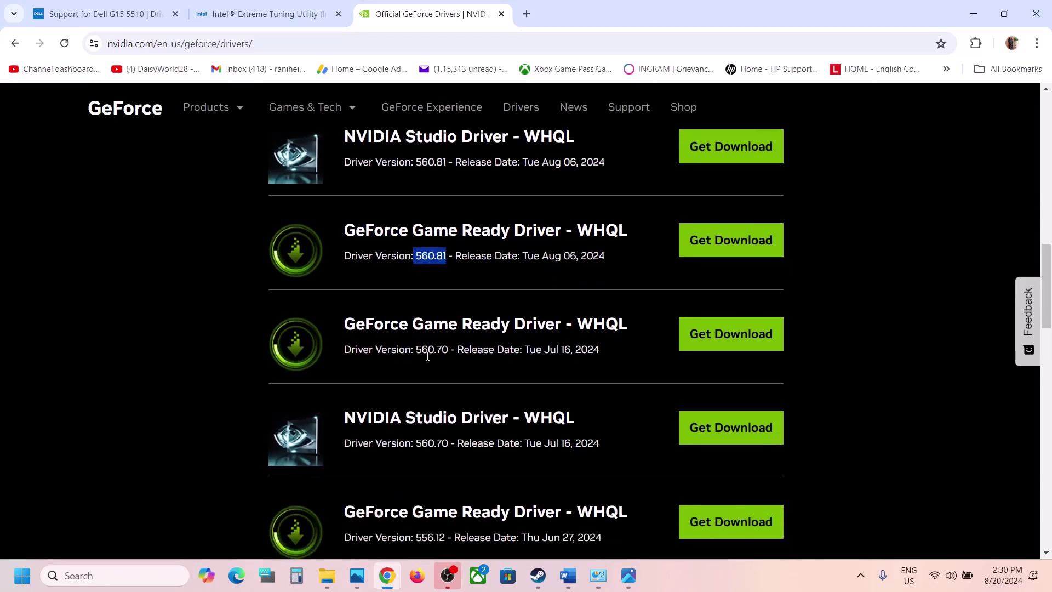
scroll(428, 356, down, 1)
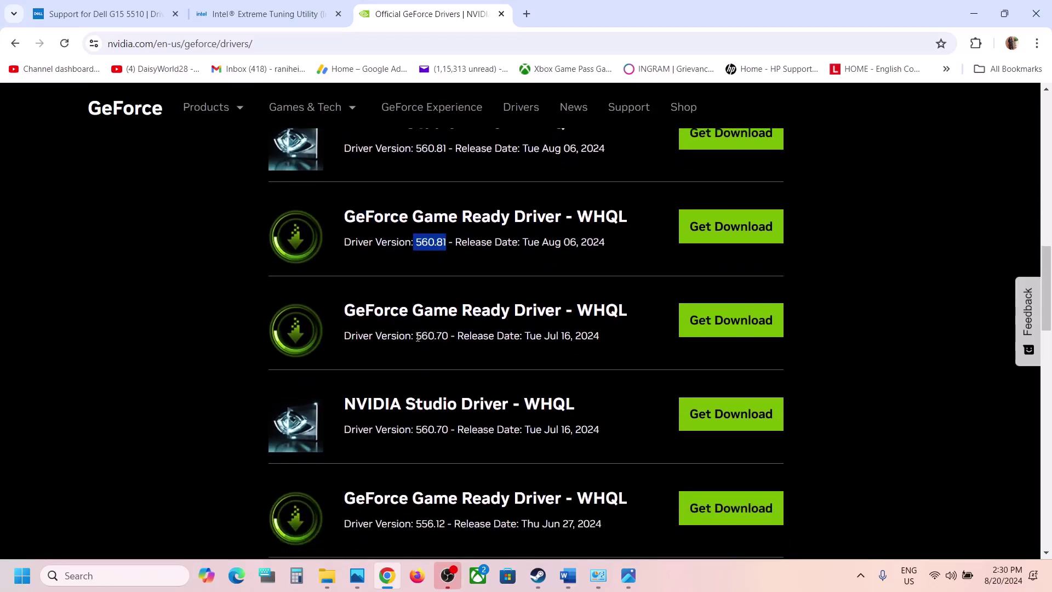
drag(416, 337, 449, 334)
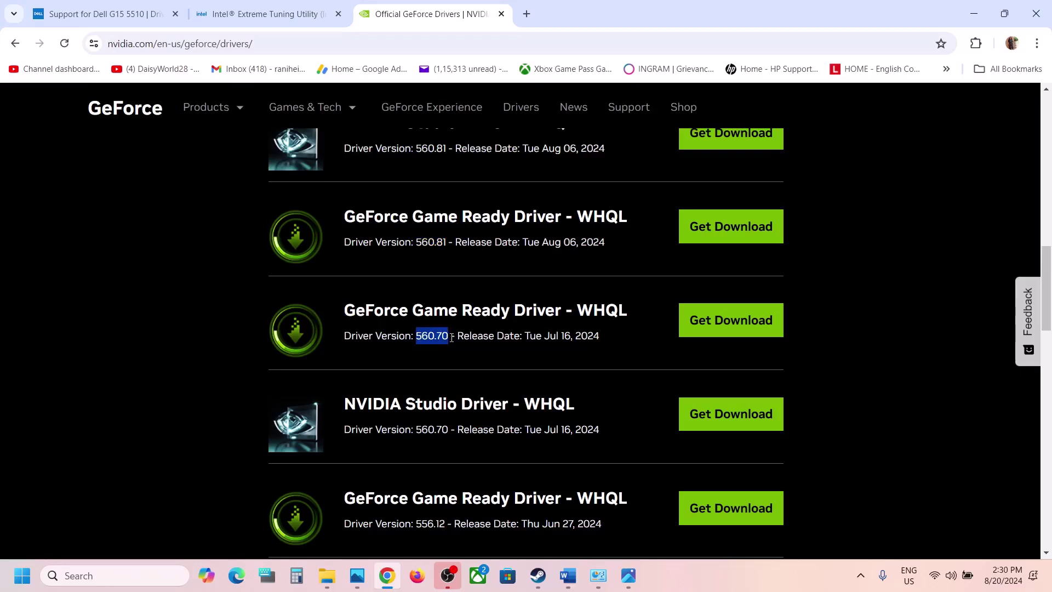
scroll(444, 359, down, 1)
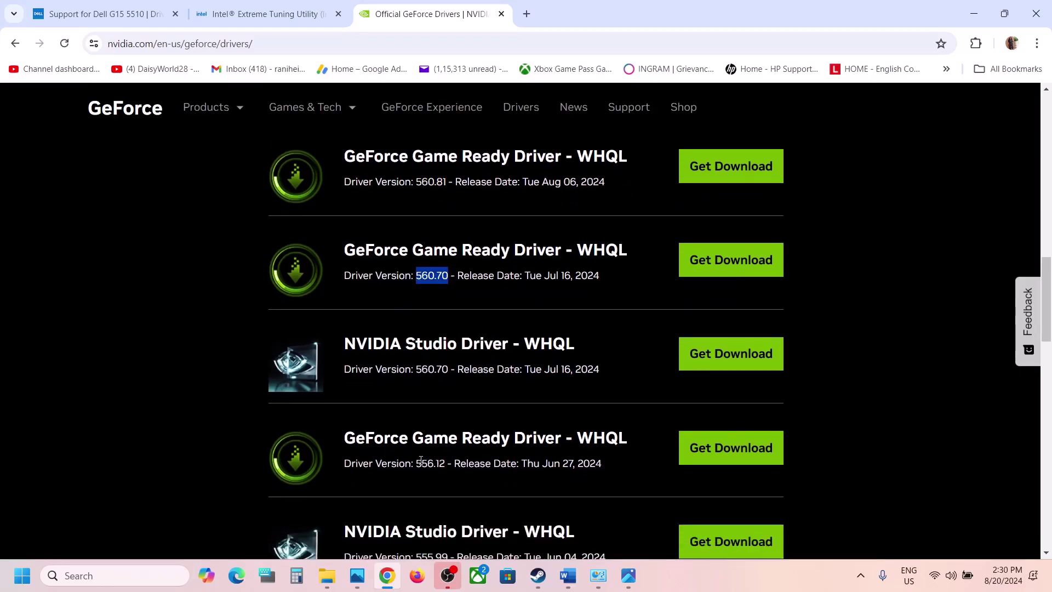
drag(421, 460, 452, 463)
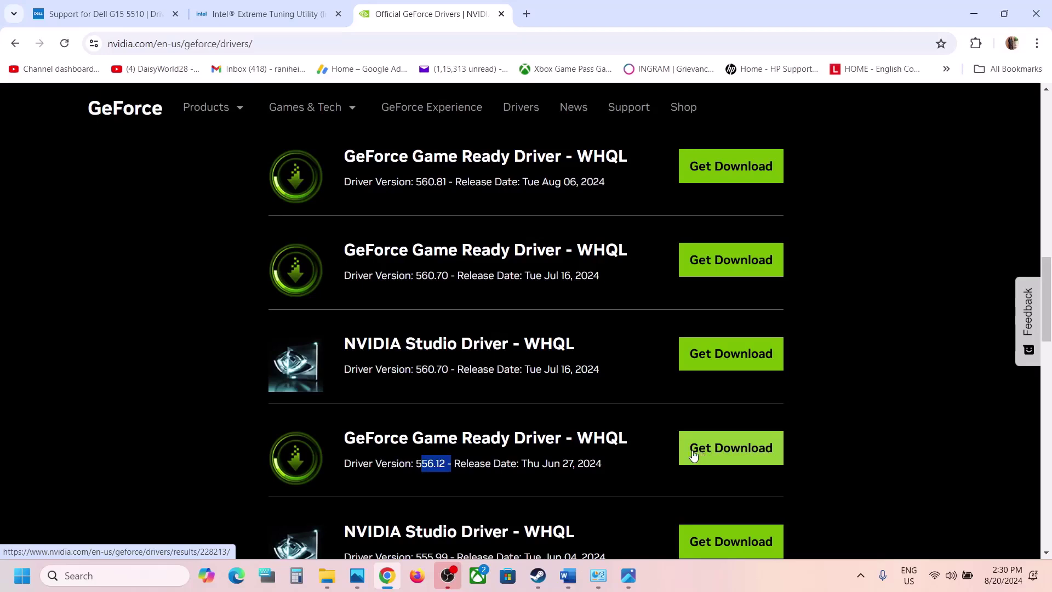
click(22, 575)
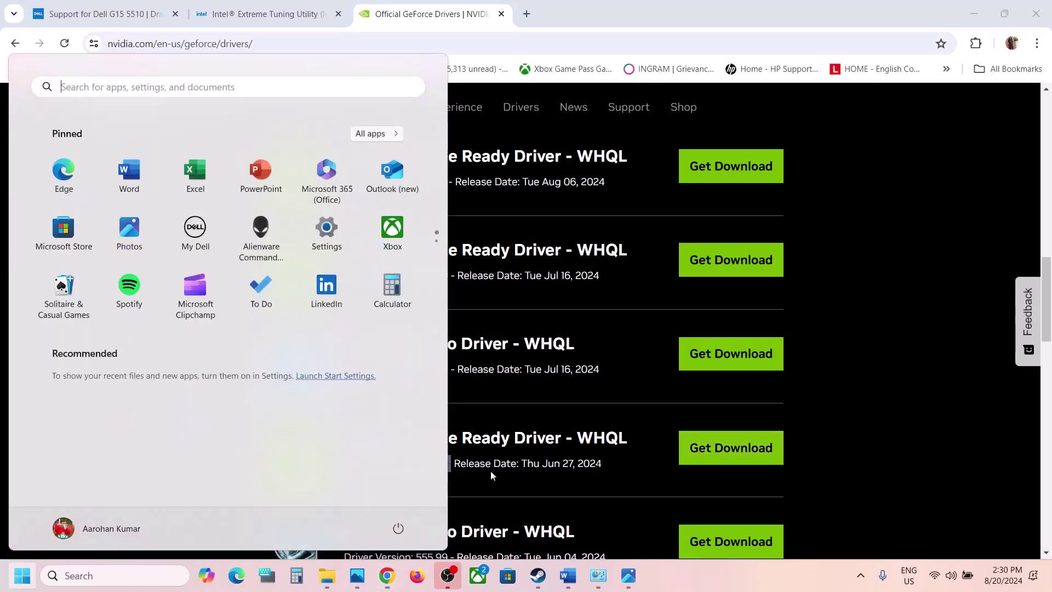
click(398, 527)
key(Escape)
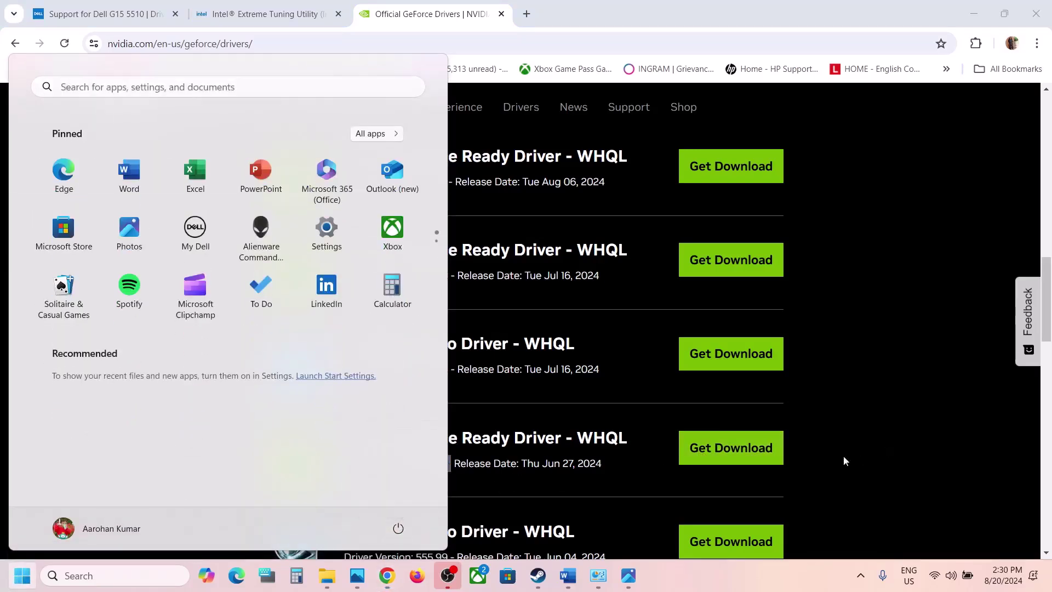
Copy the AMD support link under Step 12 in the Word document and open it in a new Chrome tab.
click(567, 575)
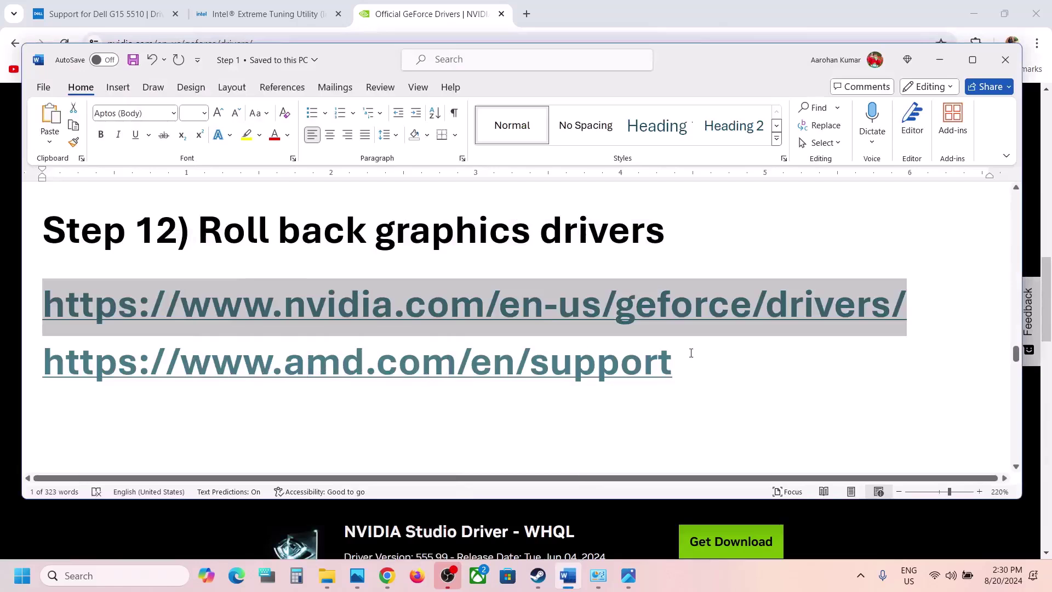
triple_click(489, 361)
key(ctrl+c)
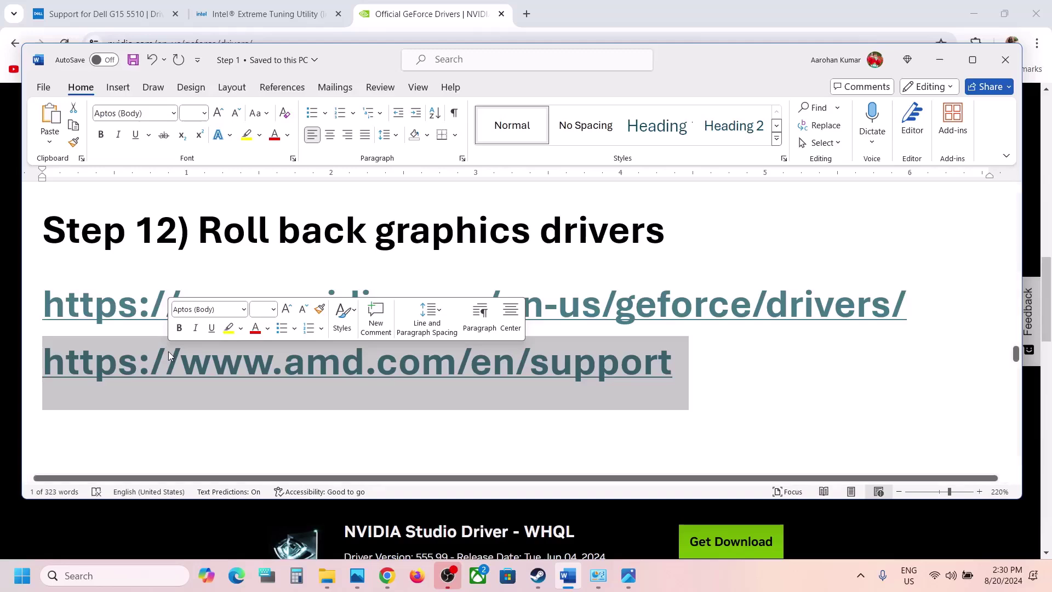
click(531, 15)
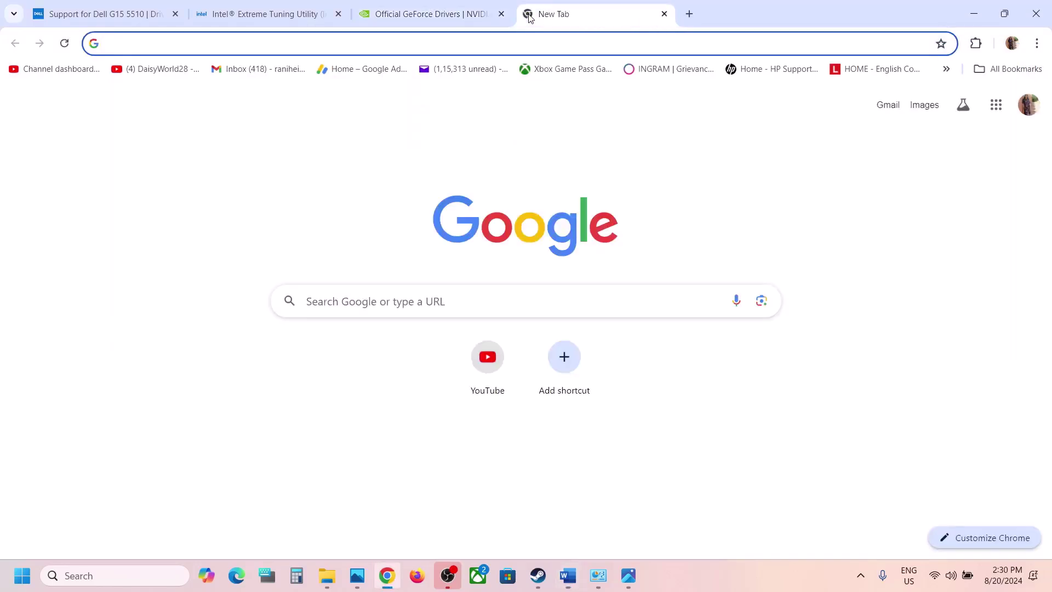
key(ctrl+v)
key(Return)
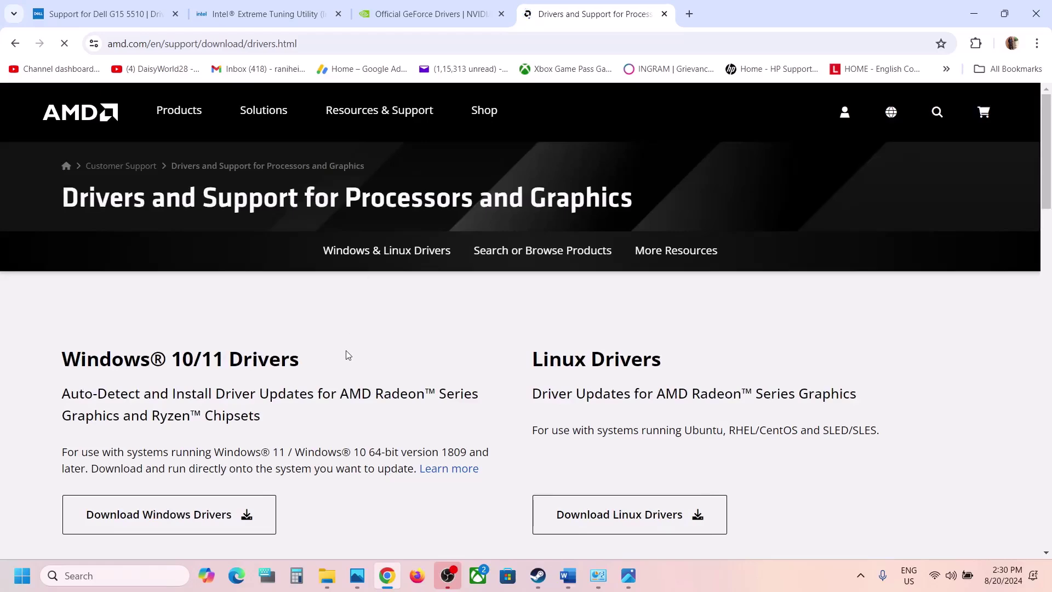
Browse AMD drivers for Graphics, Radeon RX, Radeon RX 7000 Series, AMD Radeon RX 7900 XTX and submit the selection.
scroll(346, 350, down, 8)
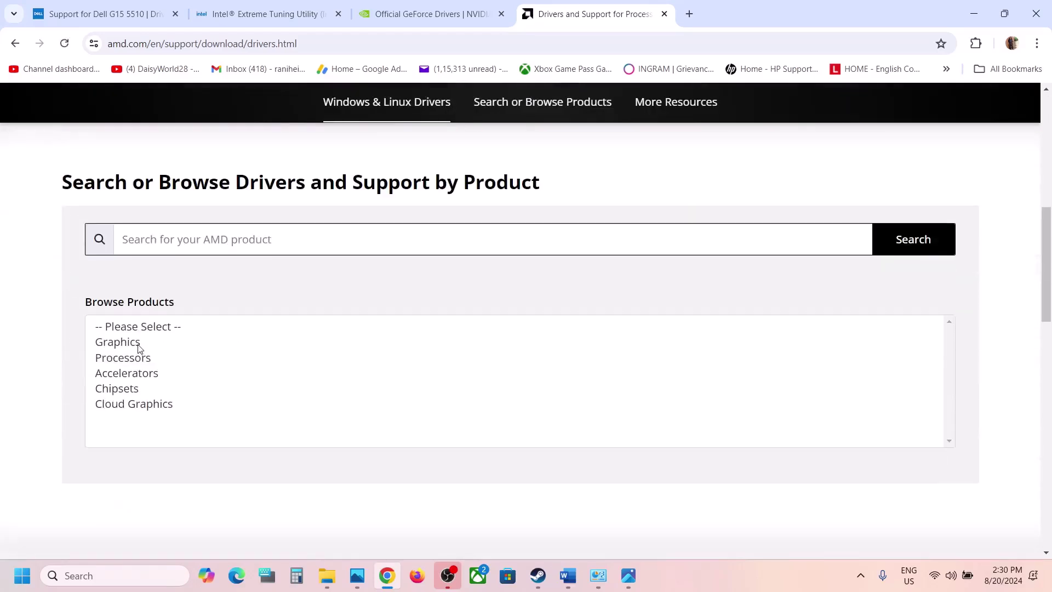
click(139, 342)
scroll(145, 329, down, 3)
click(135, 223)
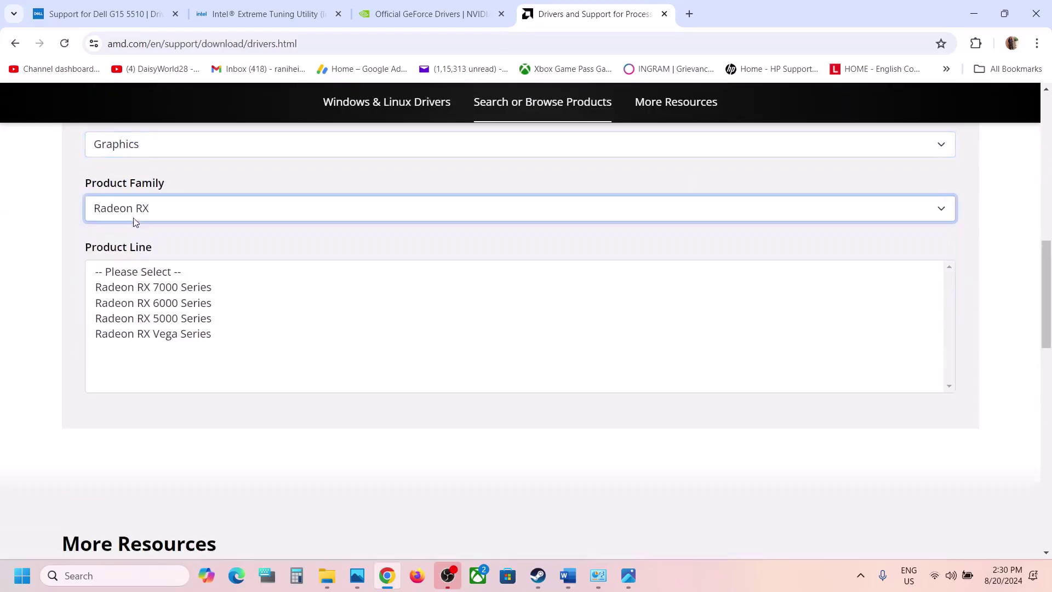
click(186, 290)
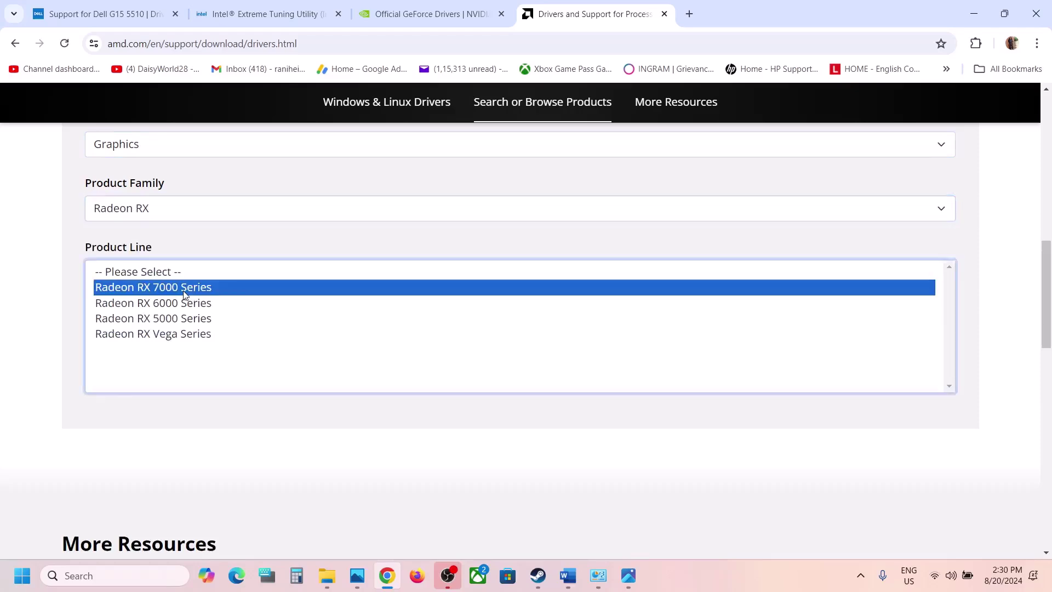
click(195, 352)
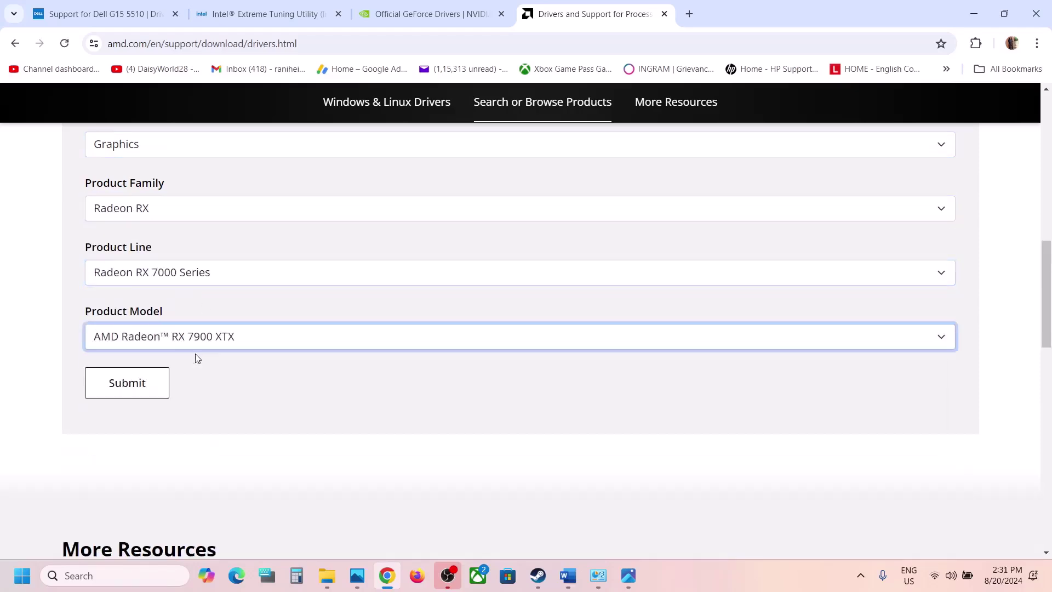
click(142, 391)
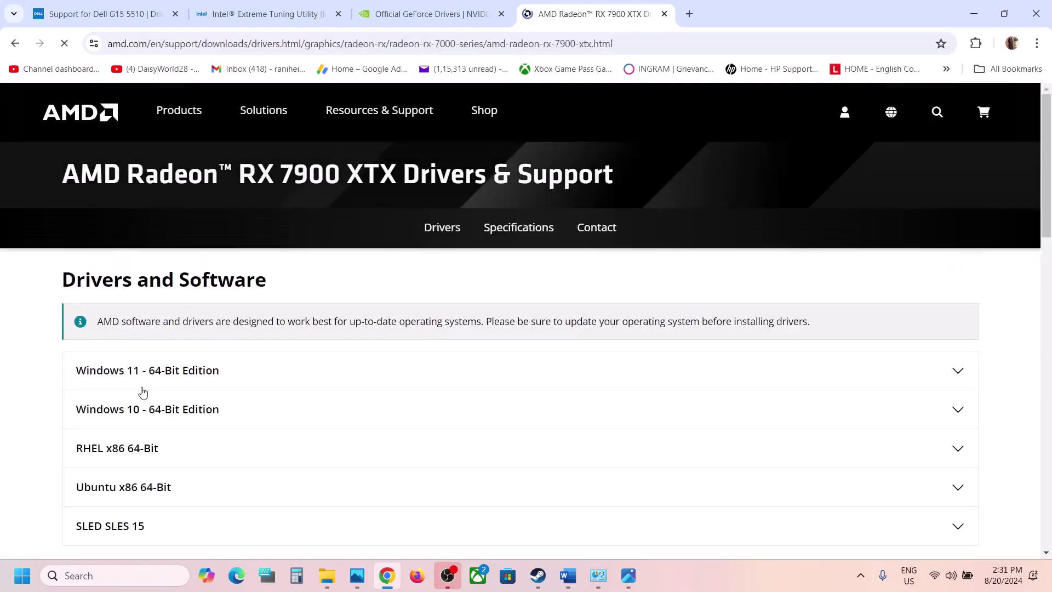
Open the previous drivers for the RX 7900 XTX and expand the Windows 11 - 64-Bit Edition list.
scroll(142, 391, down, 3)
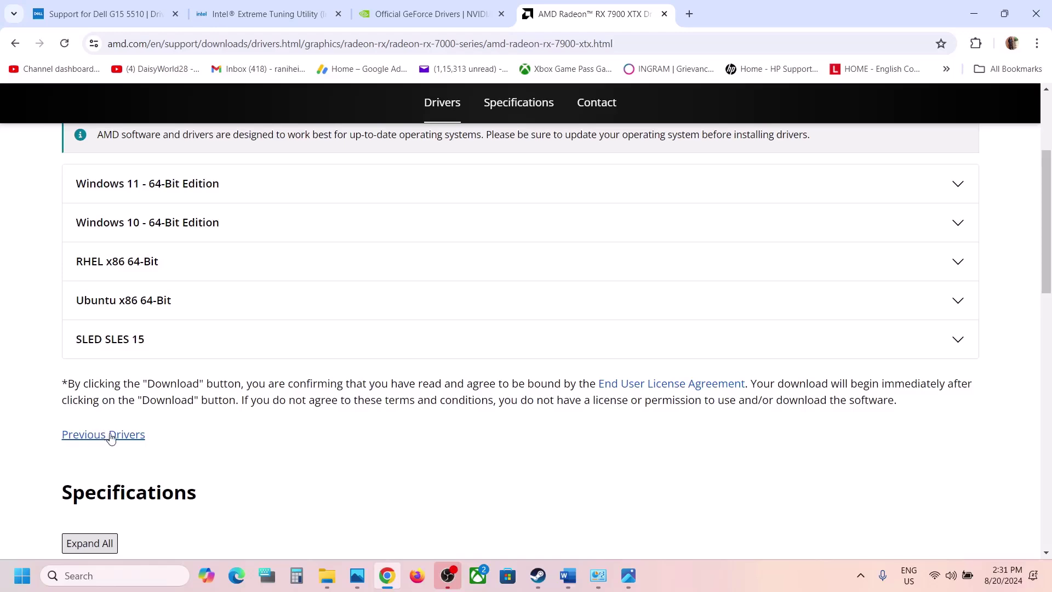
click(102, 438)
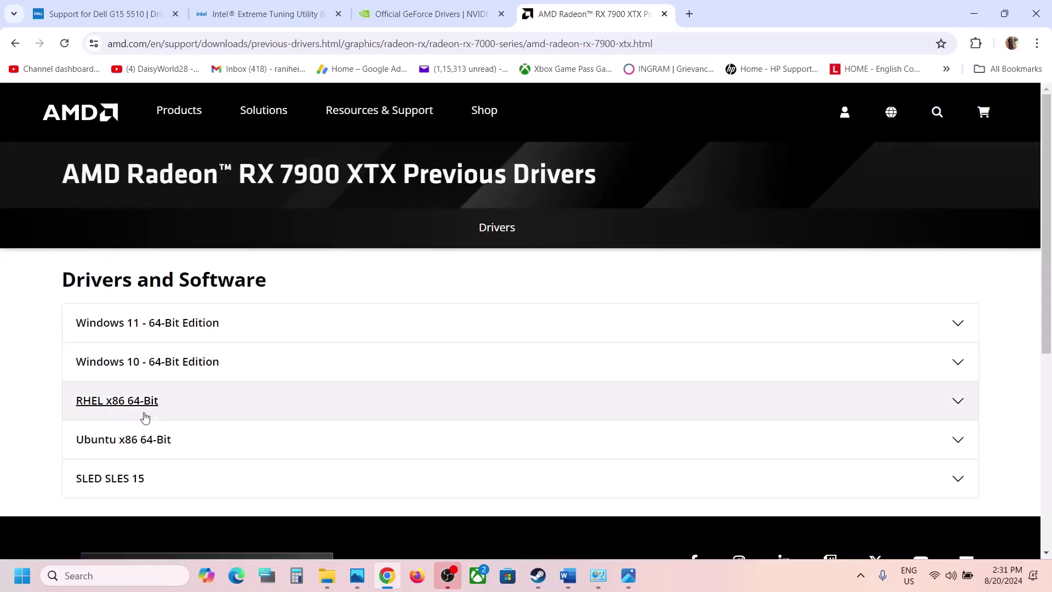
click(151, 324)
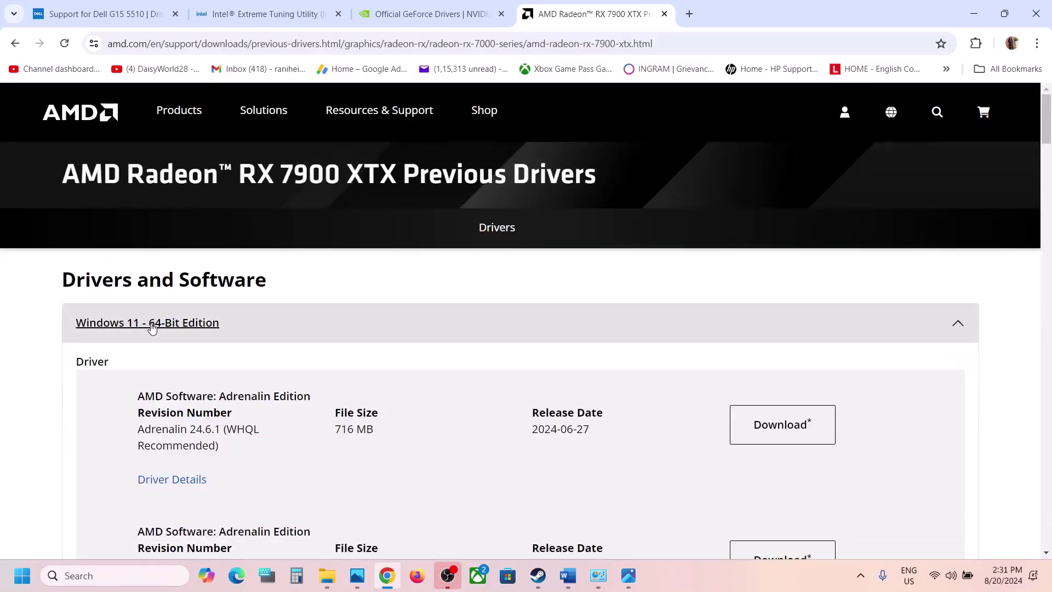
Examine the older AMD Adrenalin Edition revisions listed for Windows 11, highlighting their version numbers.
scroll(151, 326, down, 2)
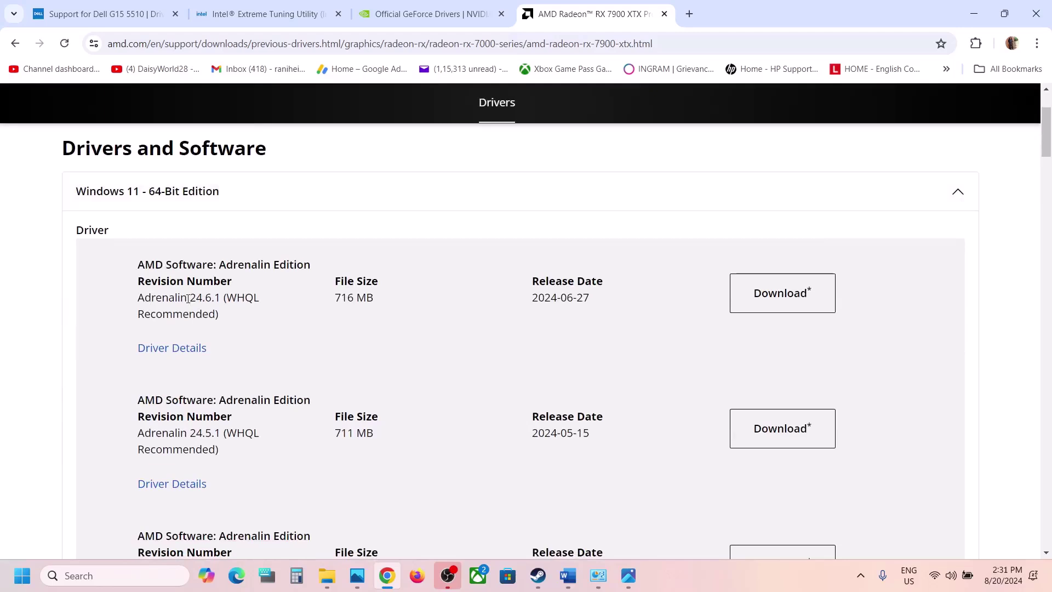
drag(188, 298, 228, 299)
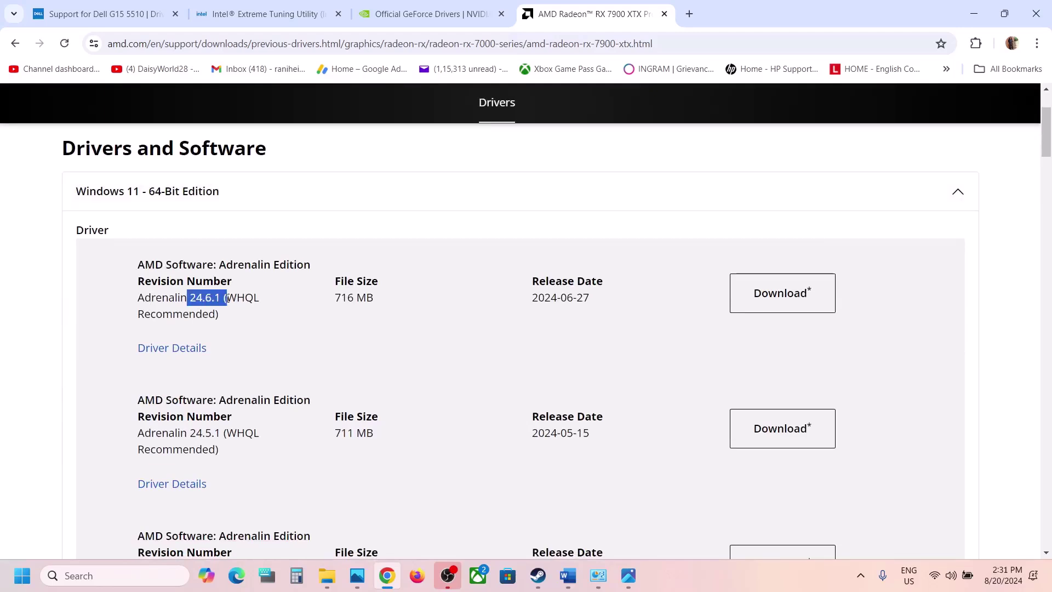
scroll(227, 299, down, 2)
drag(190, 341, 214, 342)
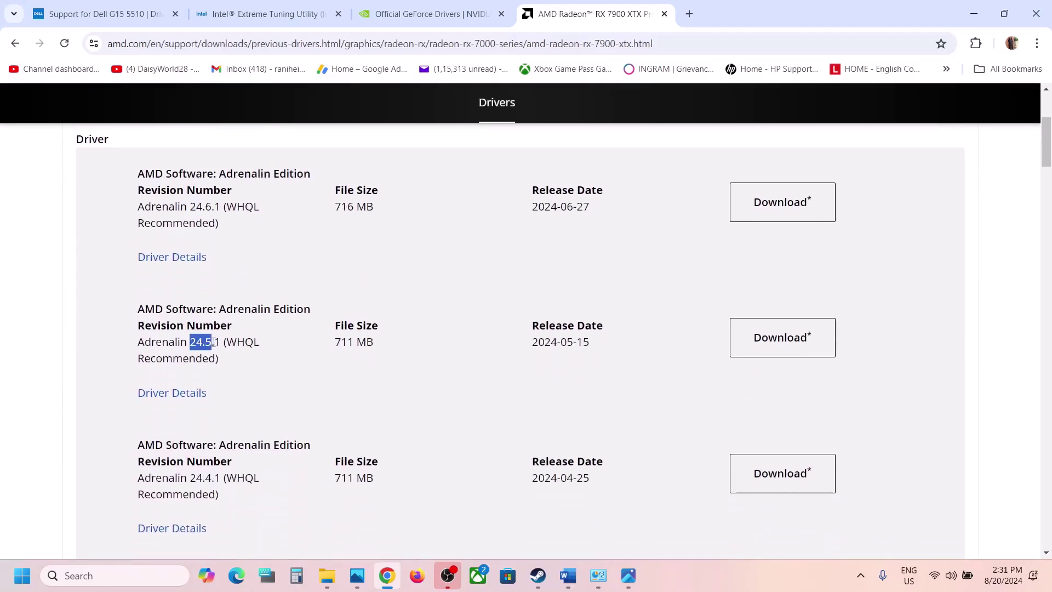
scroll(221, 342, down, 2)
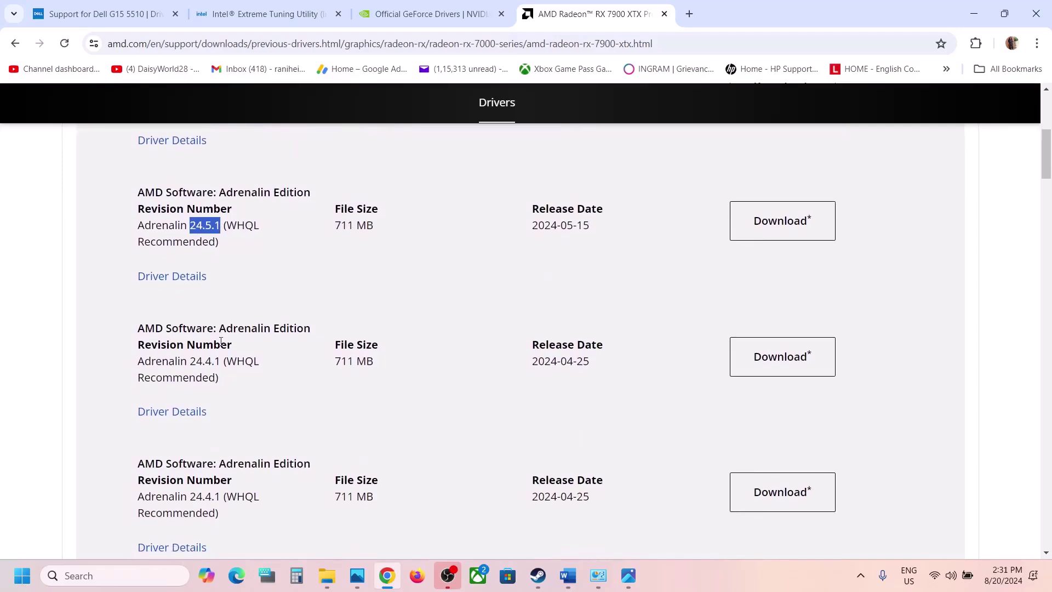
drag(190, 361, 224, 361)
drag(188, 497, 222, 498)
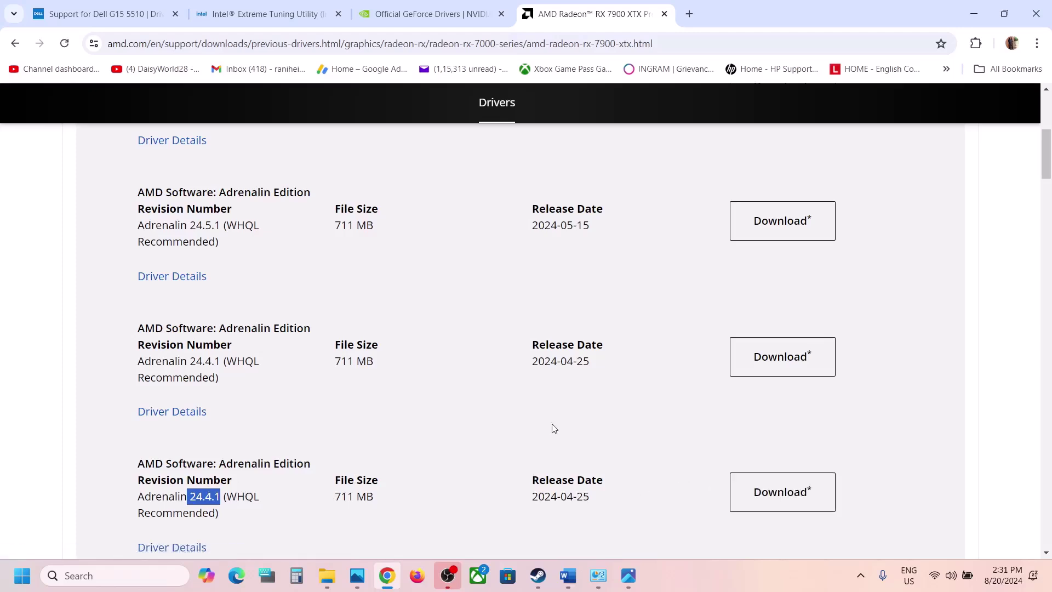
Return to the Word document and read Step 13's advice on unplugging external devices, USB adapters and additional controllers.
click(537, 575)
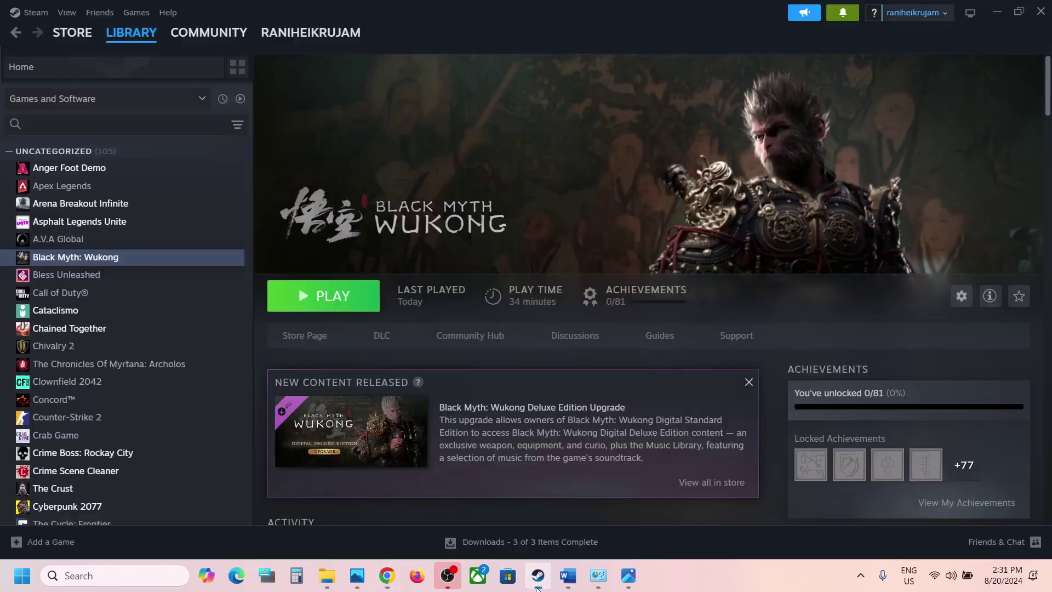
click(568, 574)
scroll(380, 323, down, 5)
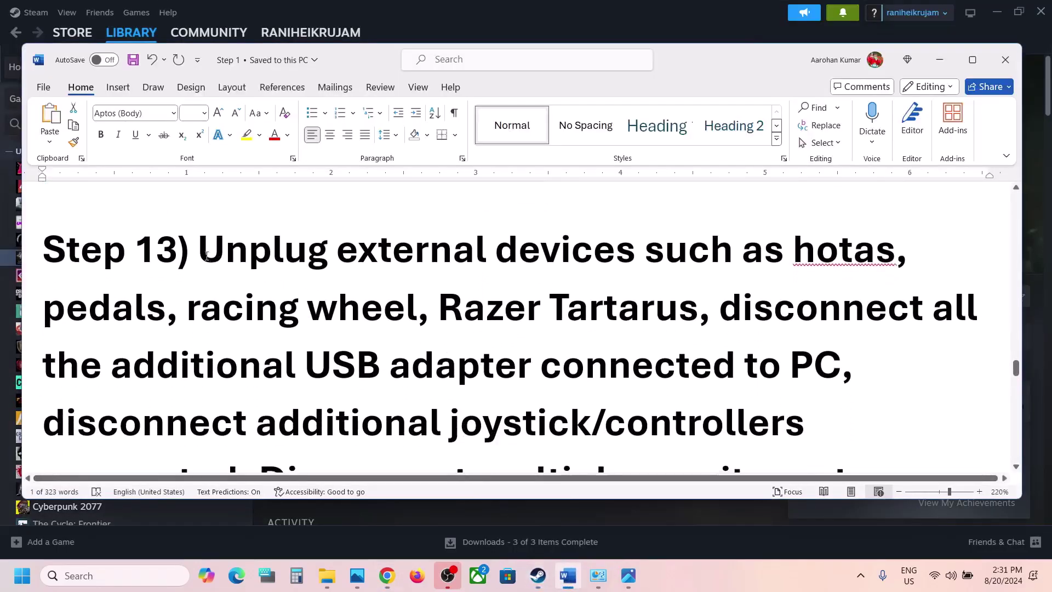
drag(207, 257, 405, 297)
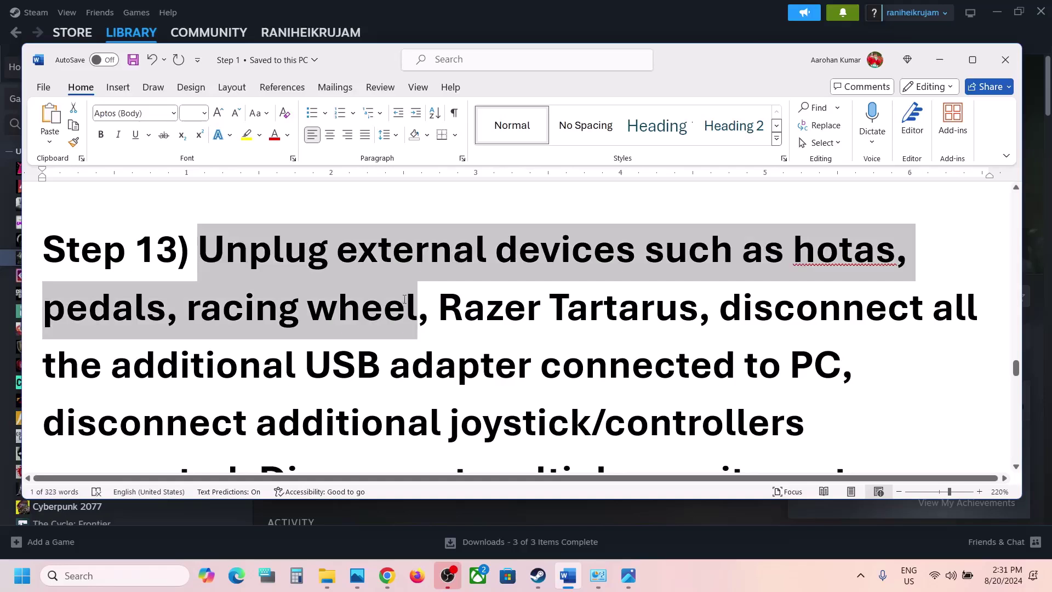
drag(404, 299, 351, 313)
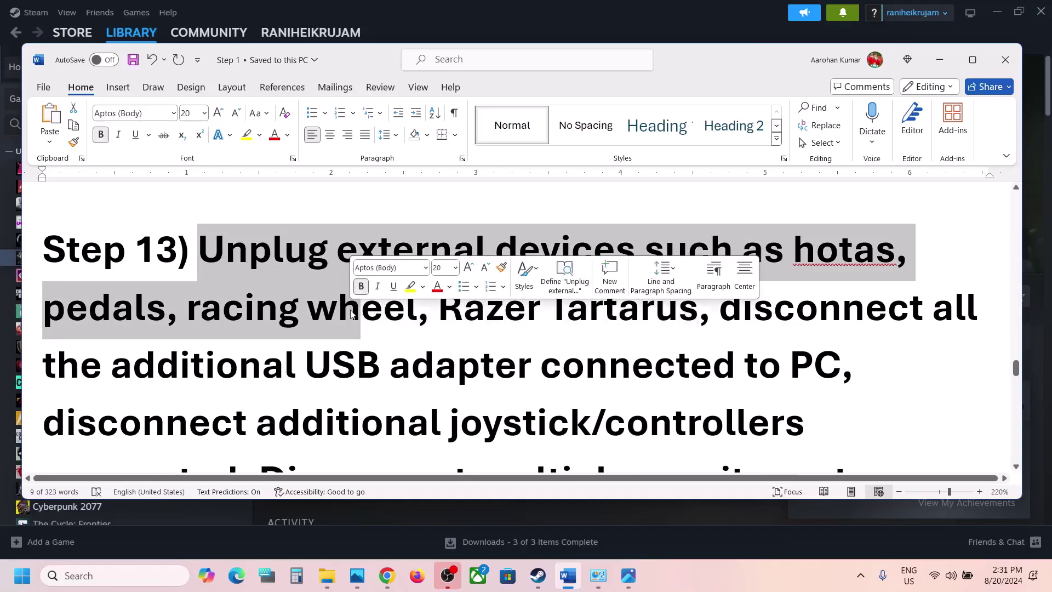
scroll(704, 262, down, 1)
drag(719, 295, 718, 361)
scroll(131, 277, down, 3)
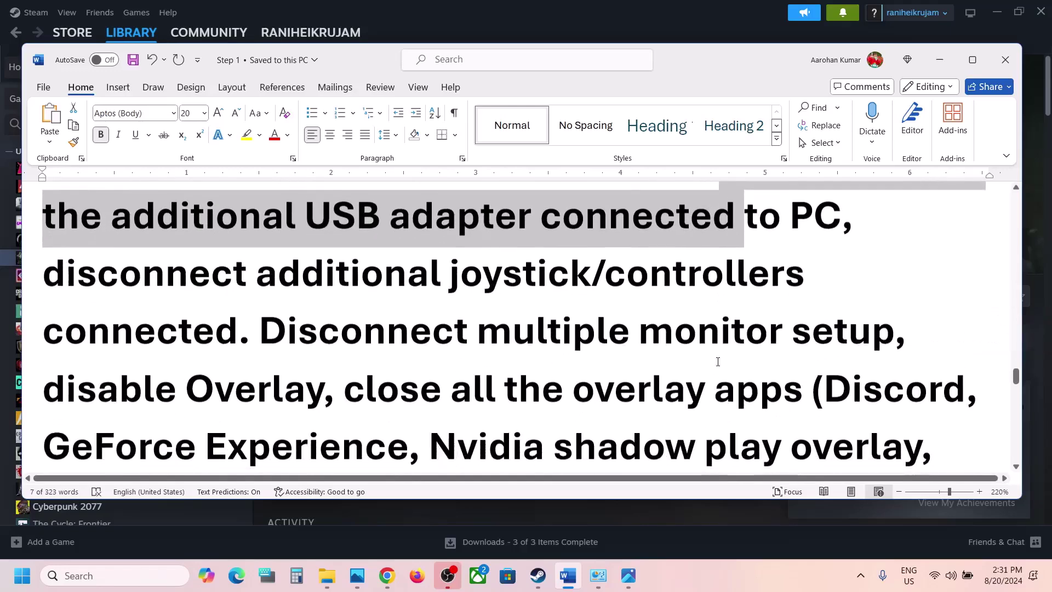
drag(131, 277, 242, 322)
click(242, 322)
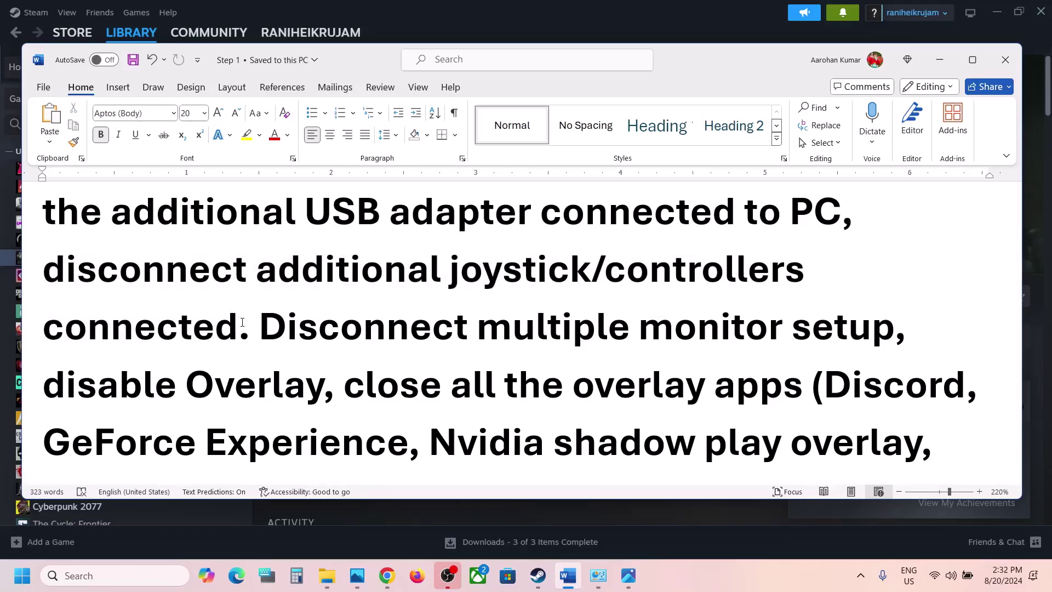
Highlight the Step 13 instructions to disconnect a multiple monitor setup and disable Overlay.
drag(269, 322, 904, 323)
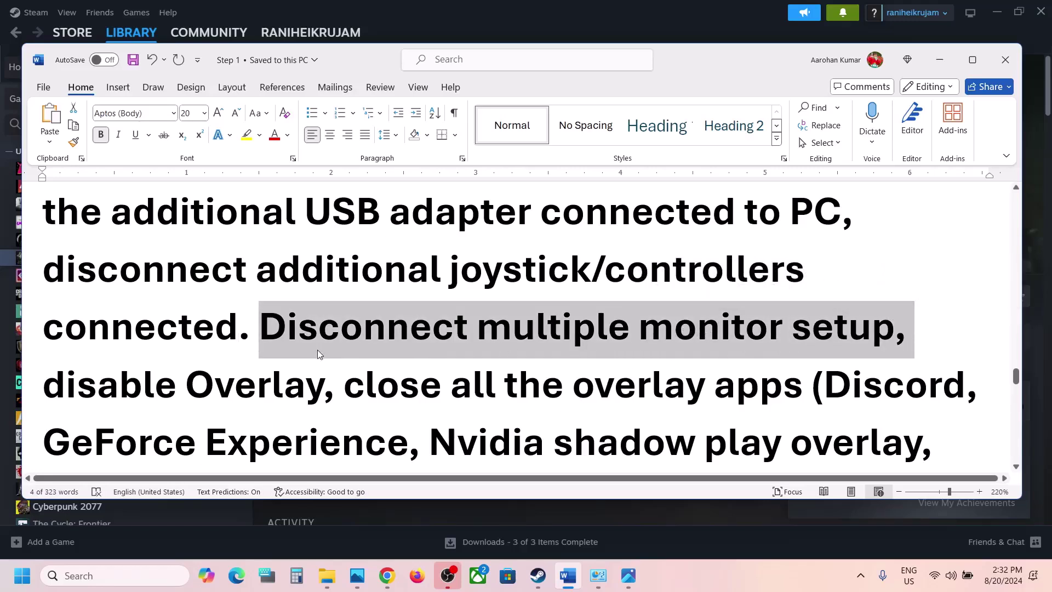
scroll(319, 353, down, 2)
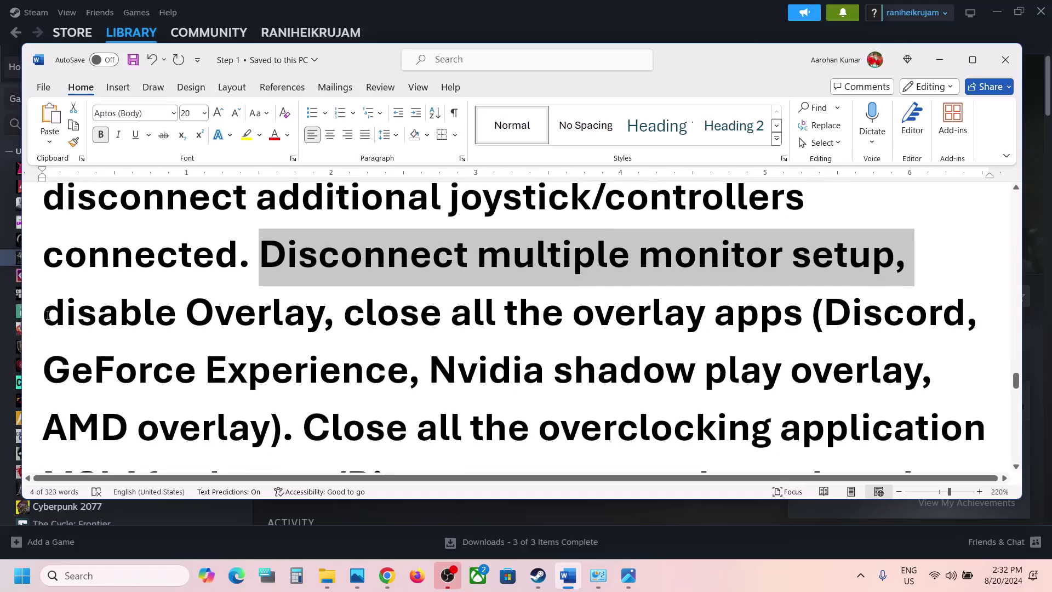
drag(48, 313, 324, 318)
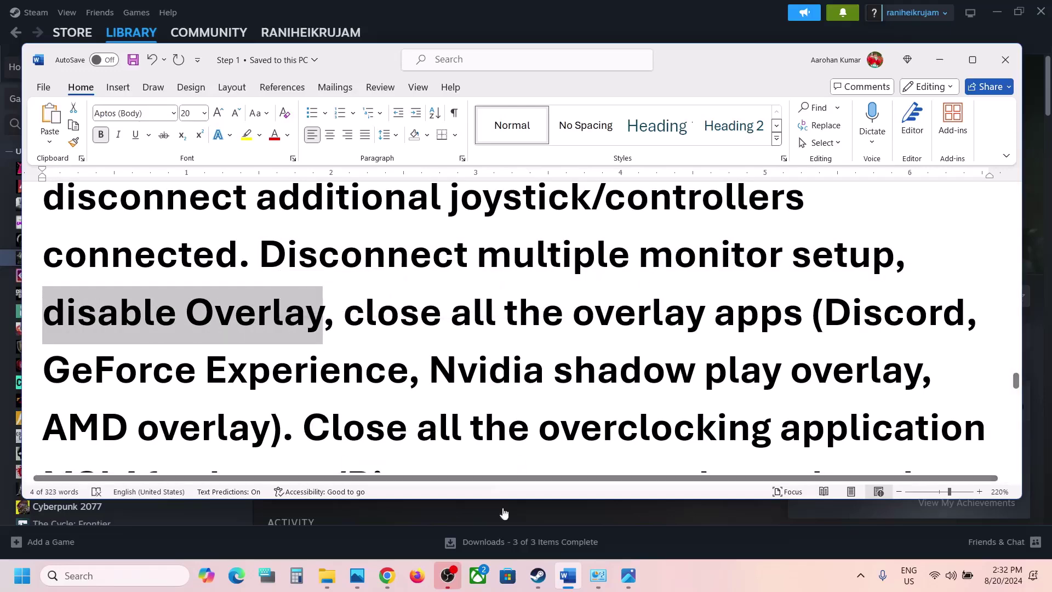
Switch to Steam, check the in-game Steam Overlay setting in Black Myth: Wukong's properties and close them.
click(539, 578)
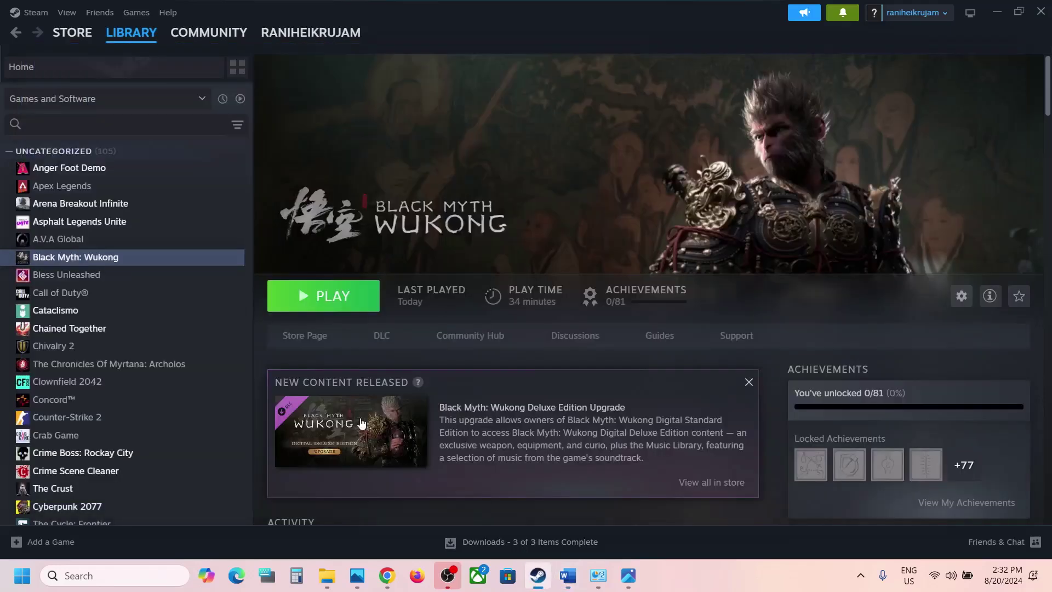
right_click(154, 258)
click(213, 364)
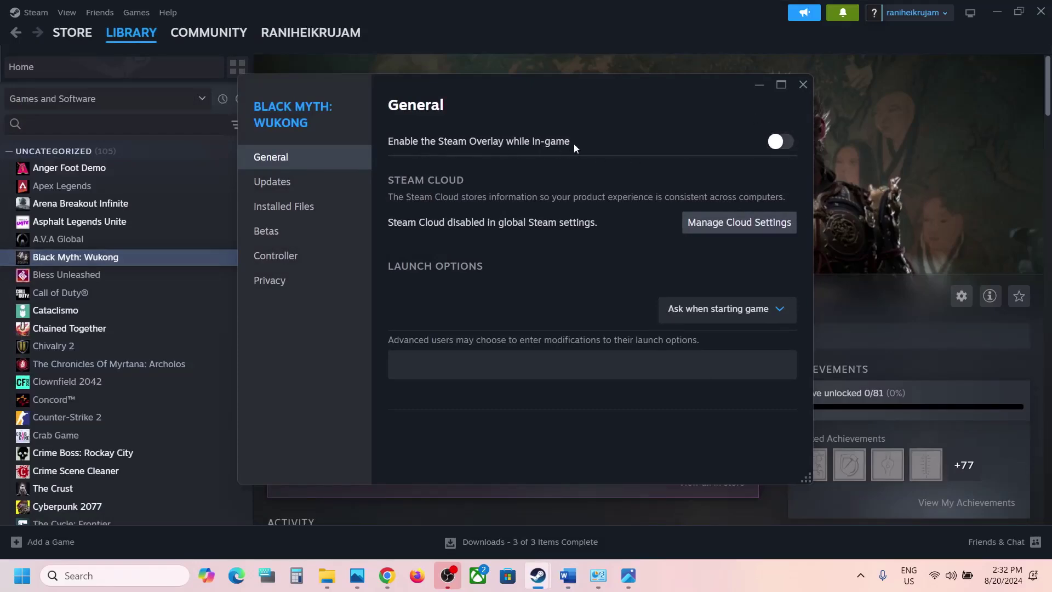
click(803, 86)
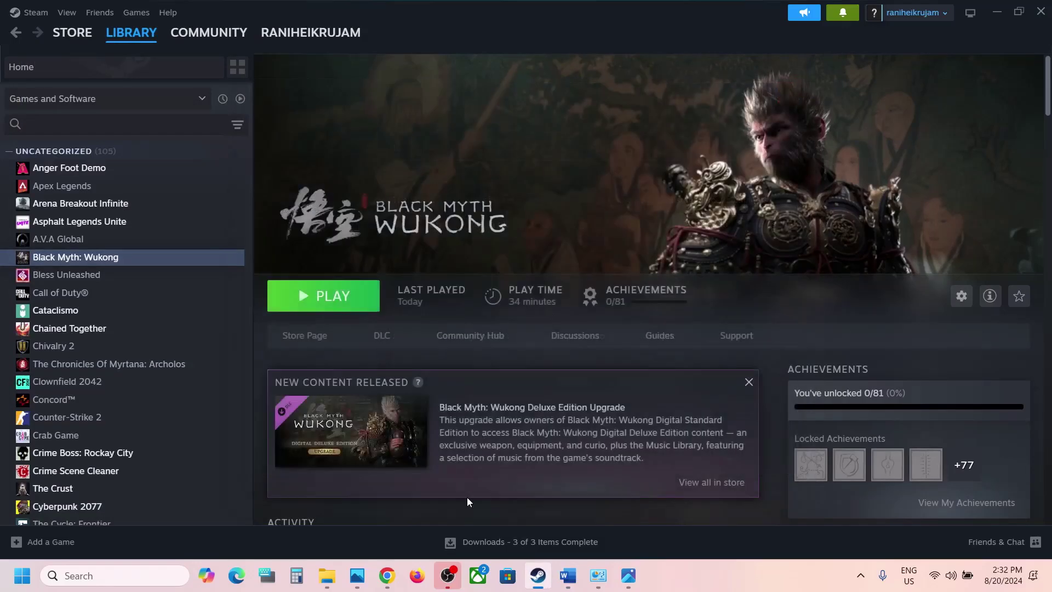
Return to the Word document and highlight the overlay apps to close, including Discord and GeForce Experience.
click(564, 579)
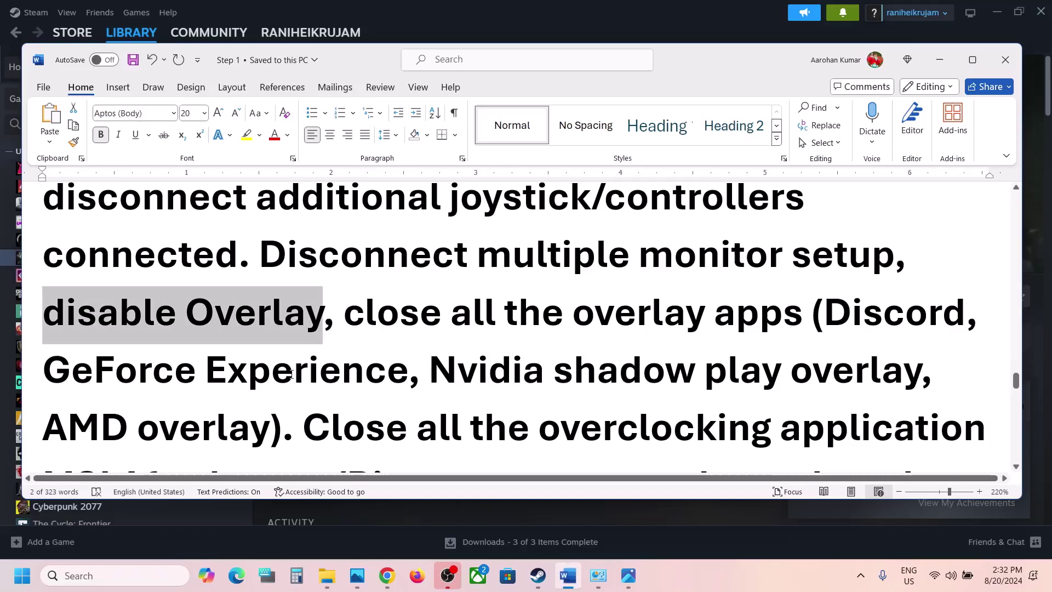
drag(825, 304, 960, 324)
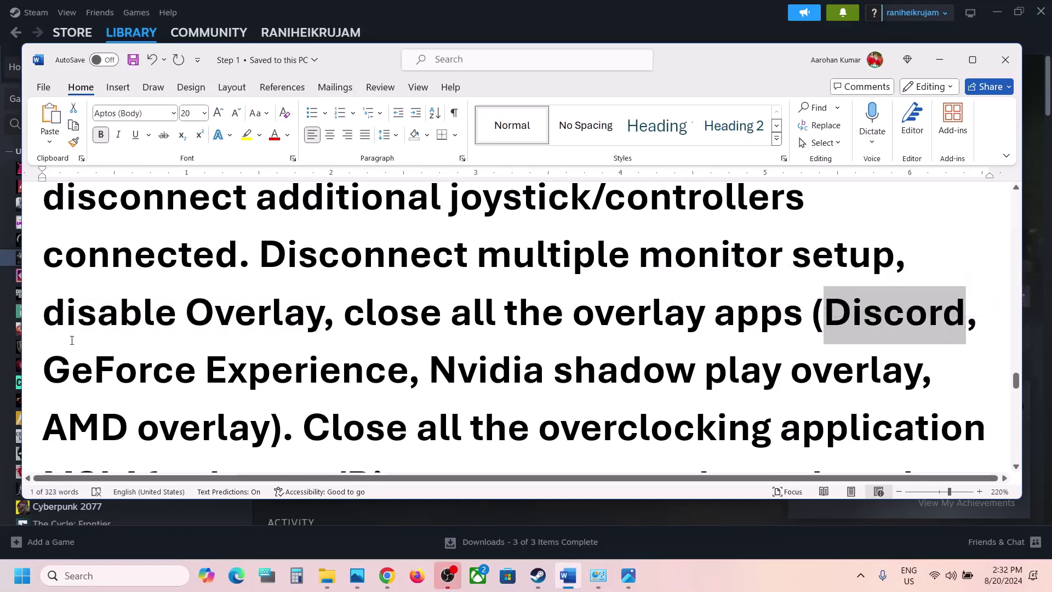
drag(44, 365, 367, 361)
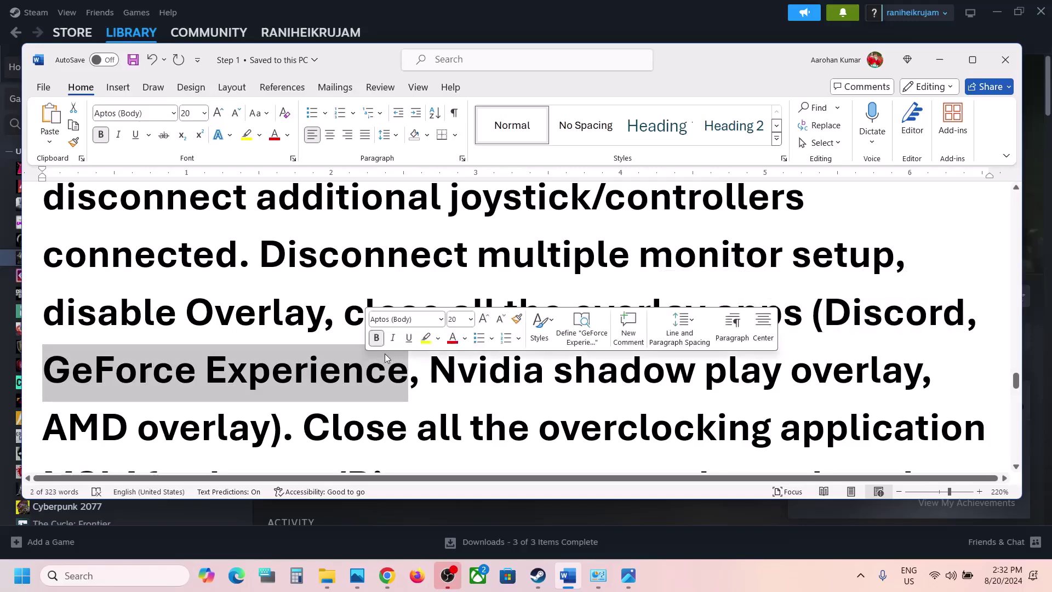
click(386, 357)
drag(344, 312, 545, 376)
Read the end of Step 13 on closing MSI Afterburner/Rivatuner overclocking applications and removing the undervolt.
scroll(336, 284, down, 2)
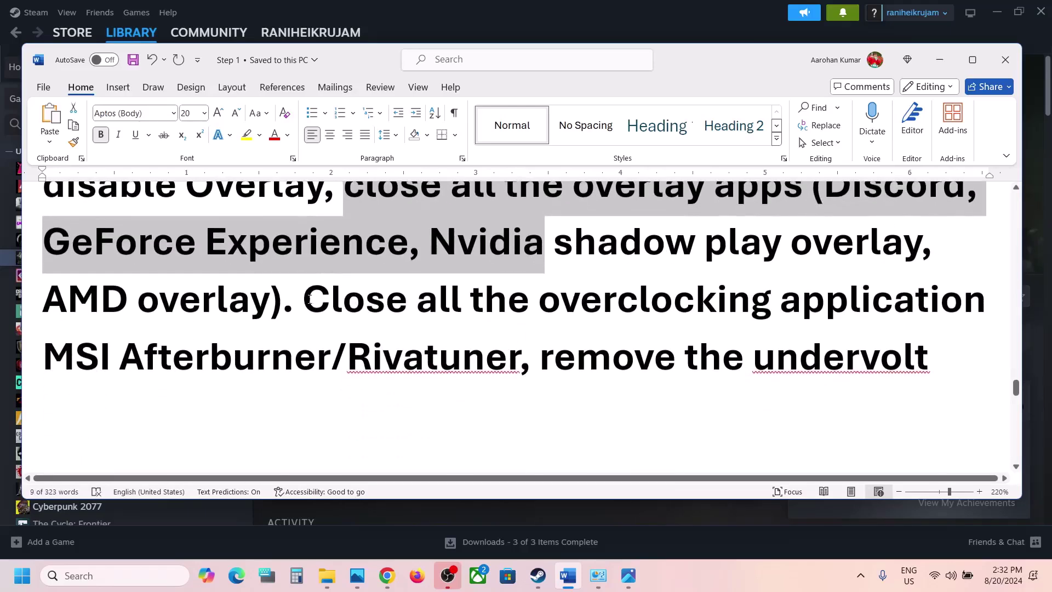
drag(309, 299, 832, 323)
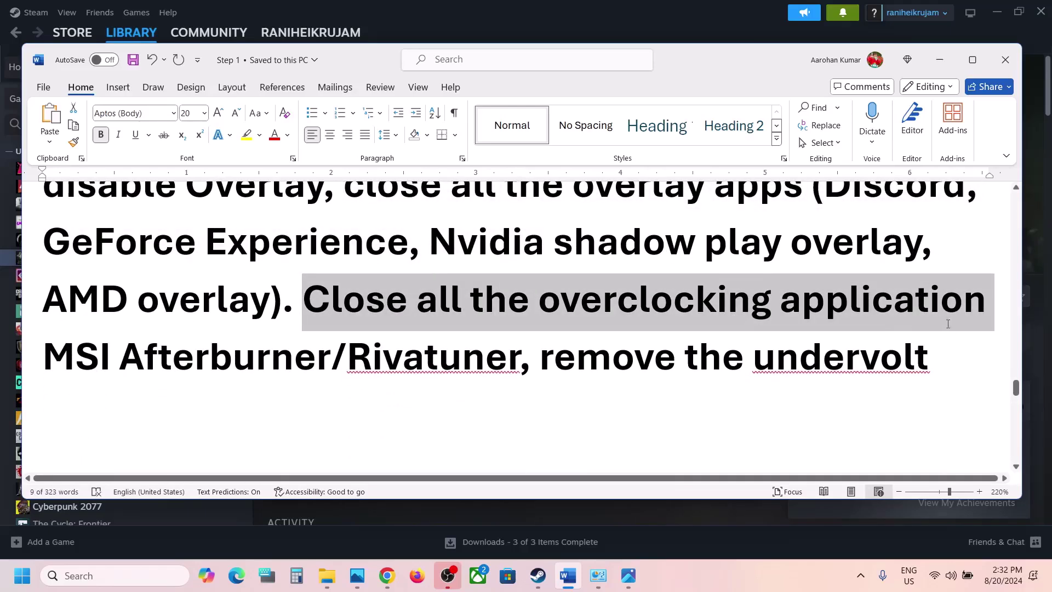
drag(948, 324, 521, 351)
click(521, 351)
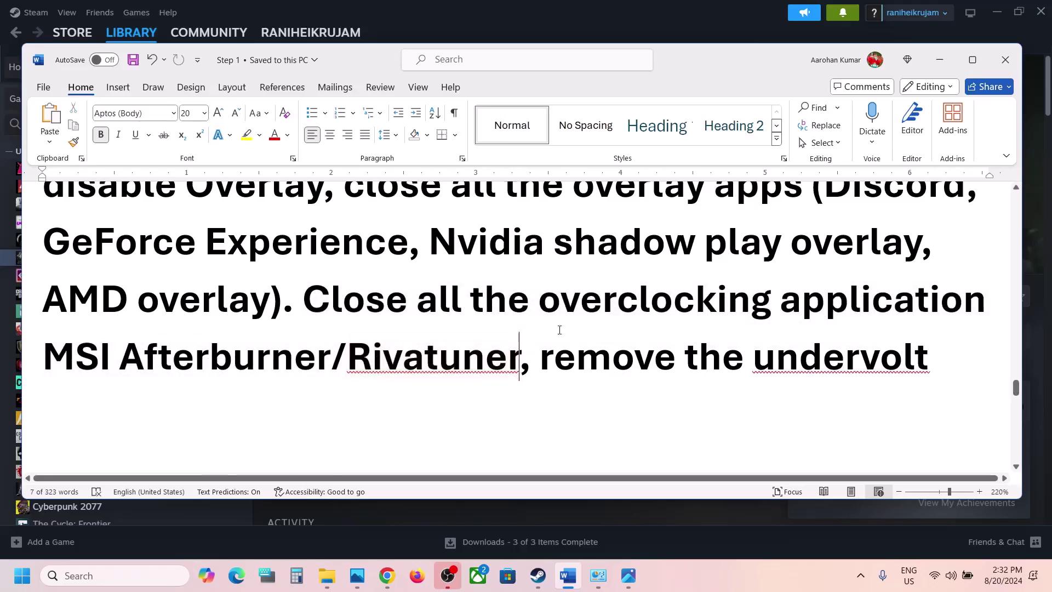
double_click(651, 300)
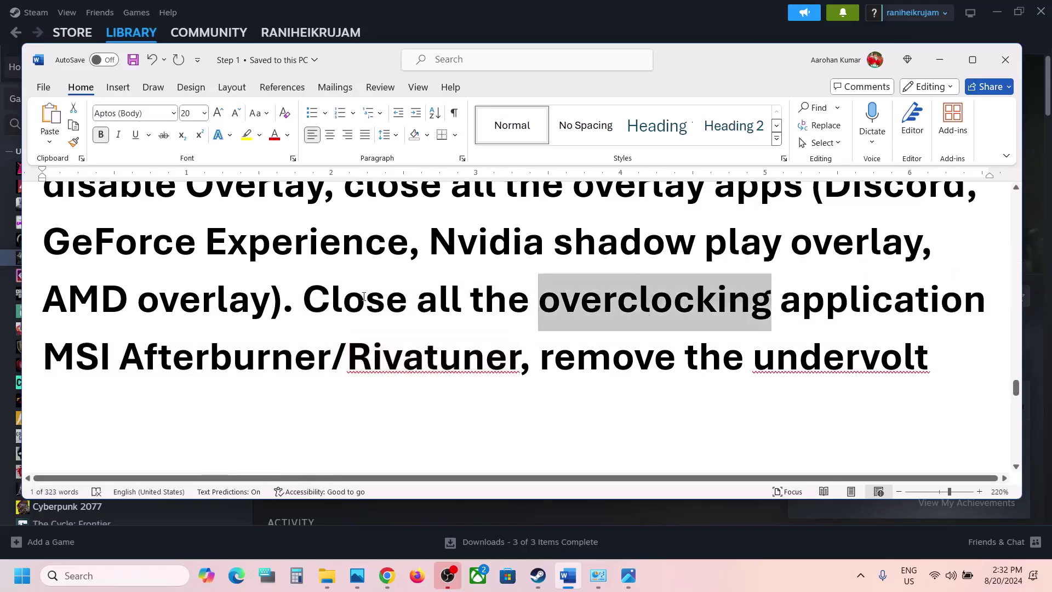
double_click(383, 299)
drag(531, 358, 856, 365)
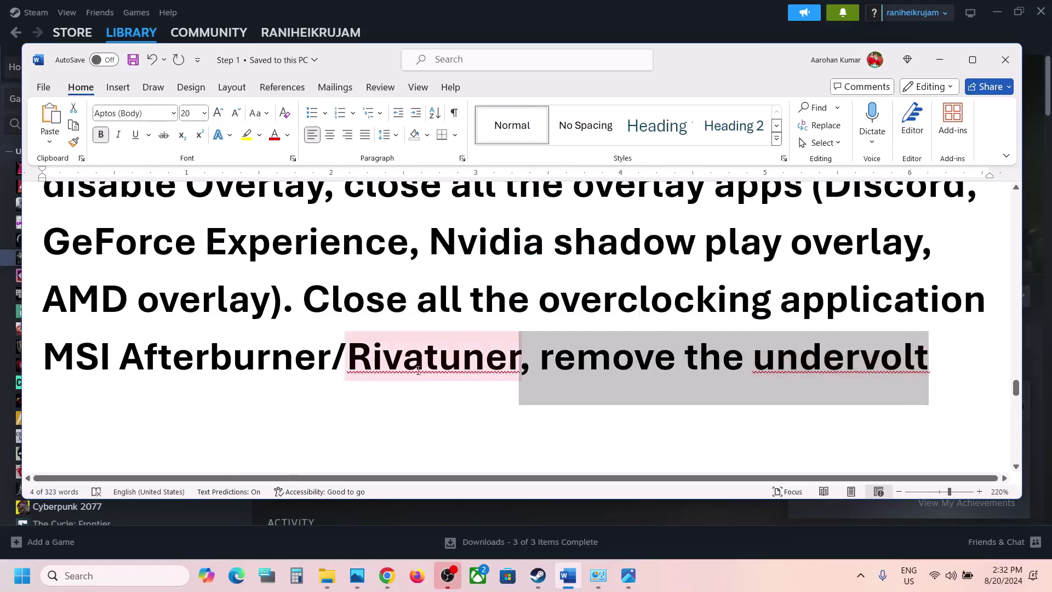
Copy the Visual C++ download link under Step 14 and open it in a new Chrome tab.
scroll(418, 371, down, 5)
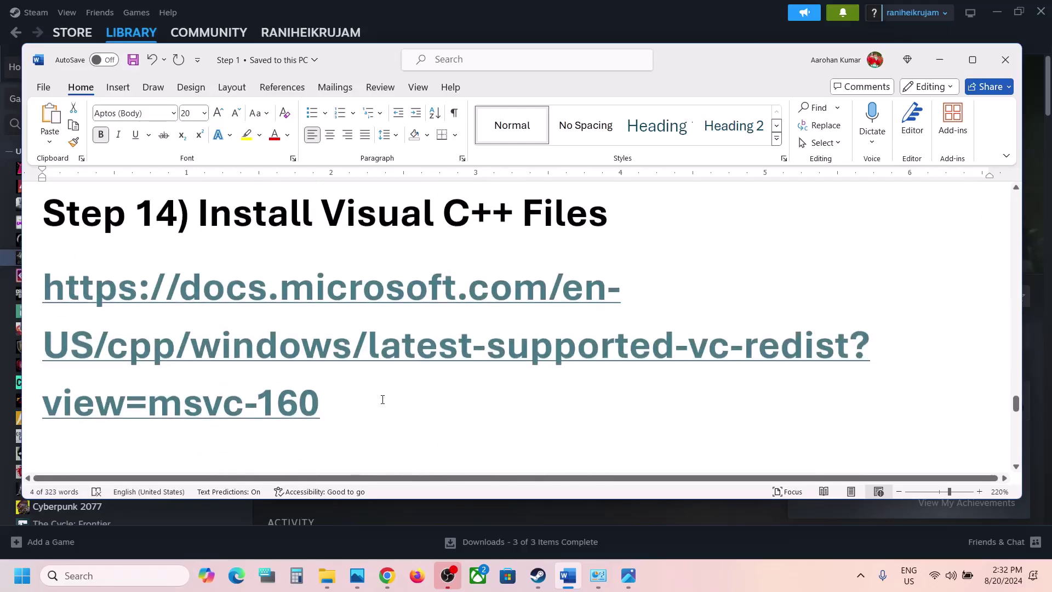
drag(382, 399, 44, 286)
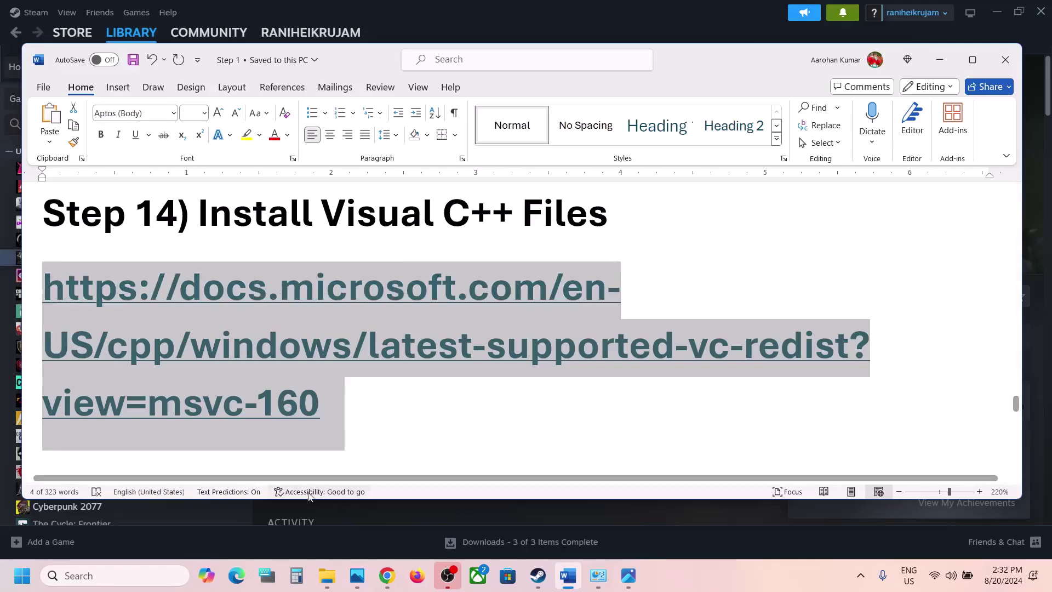
click(387, 576)
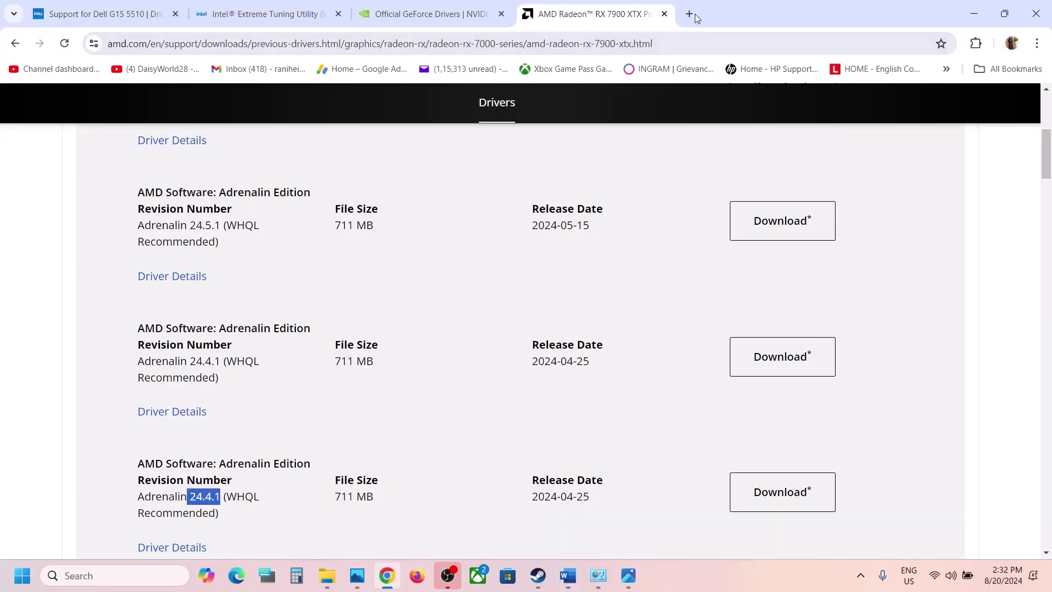
click(690, 14)
key(ctrl+v)
key(Return)
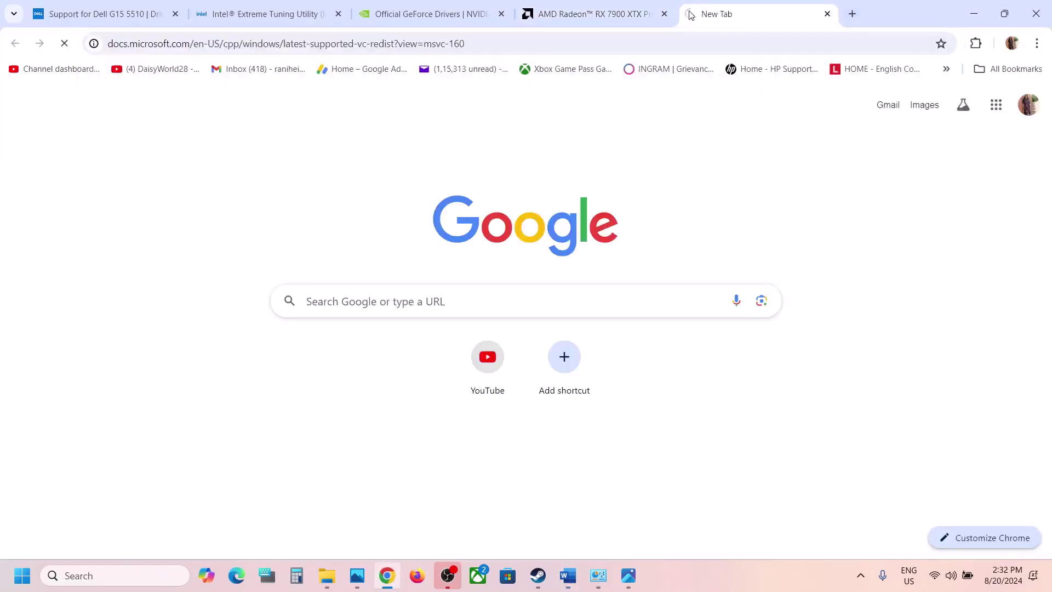
Download the X86 Visual C++ redistributable from the Visual Studio 2015, 2017, 2019, and 2022 section and try to repair its installation.
scroll(460, 269, down, 10)
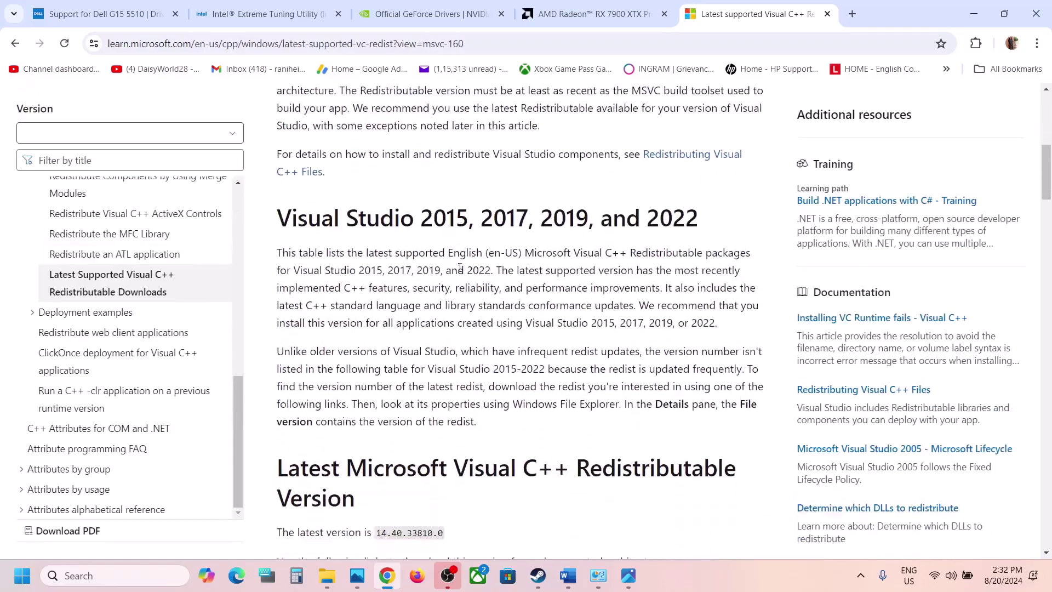
scroll(459, 267, up, 3)
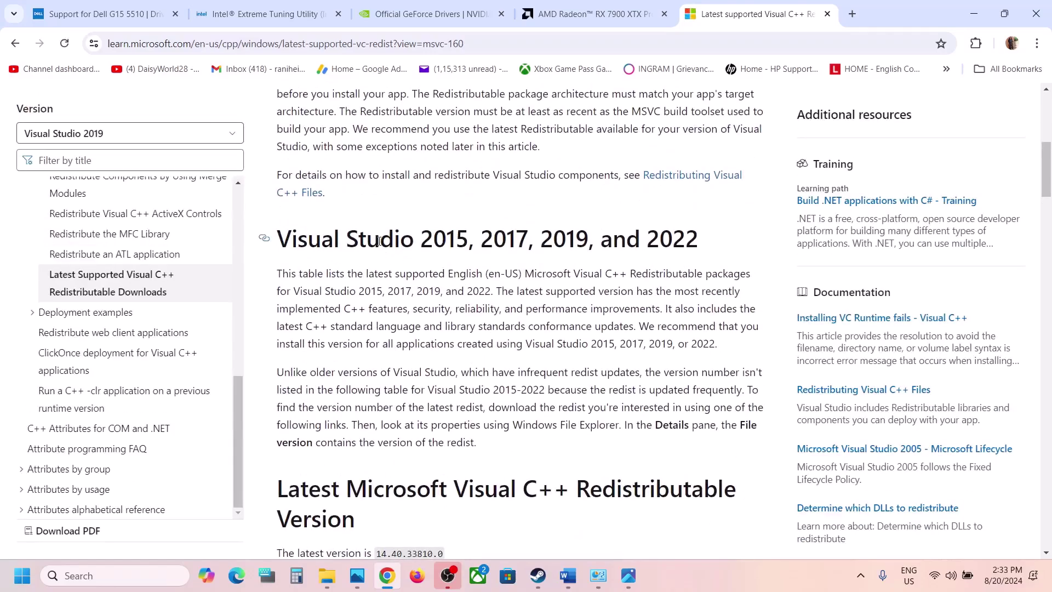
drag(378, 241, 626, 241)
scroll(346, 267, down, 9)
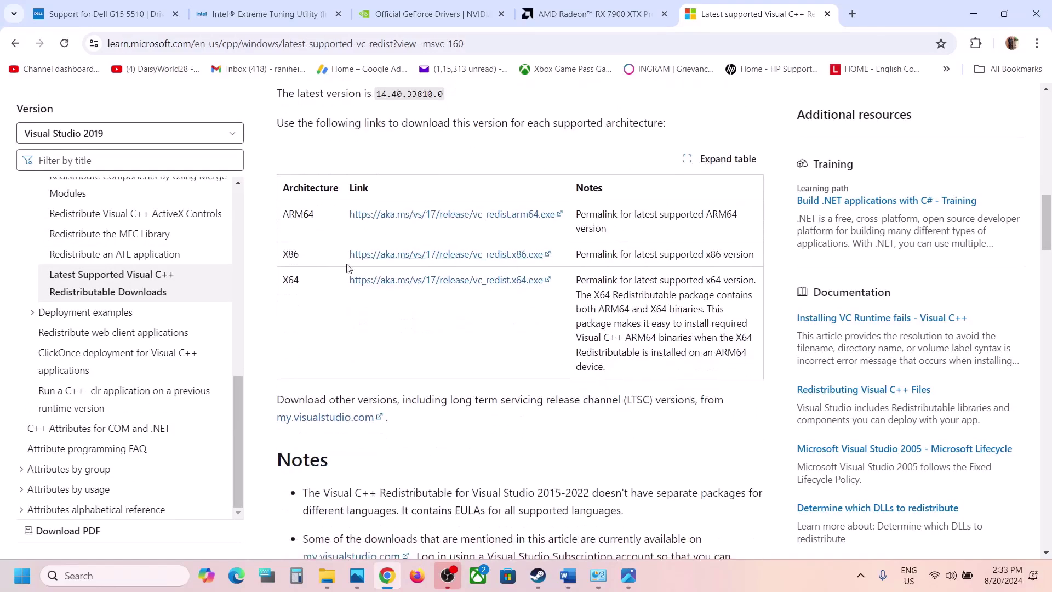
drag(290, 252, 408, 255)
click(405, 255)
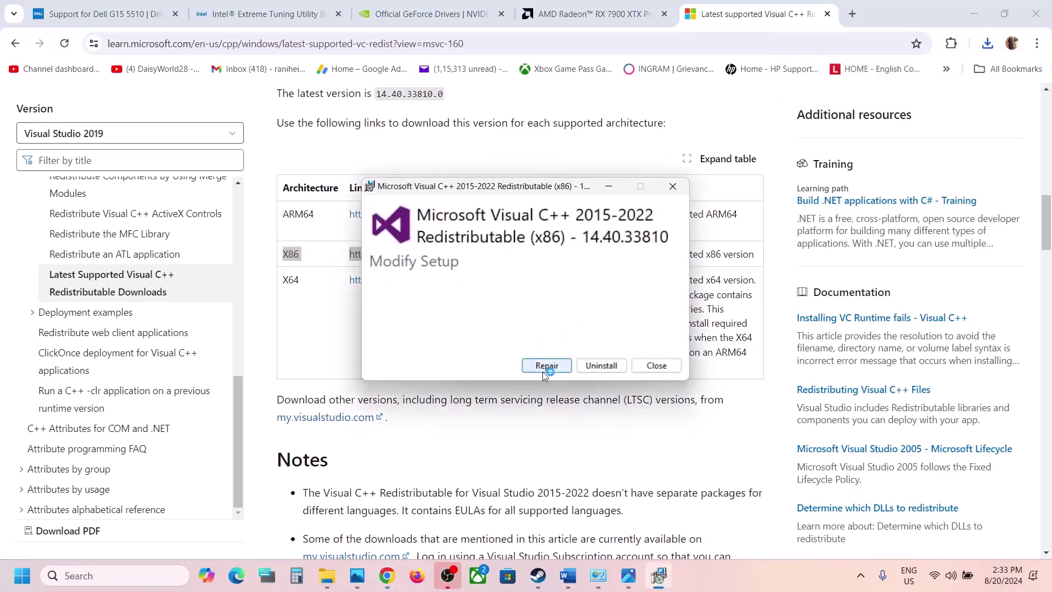
click(545, 367)
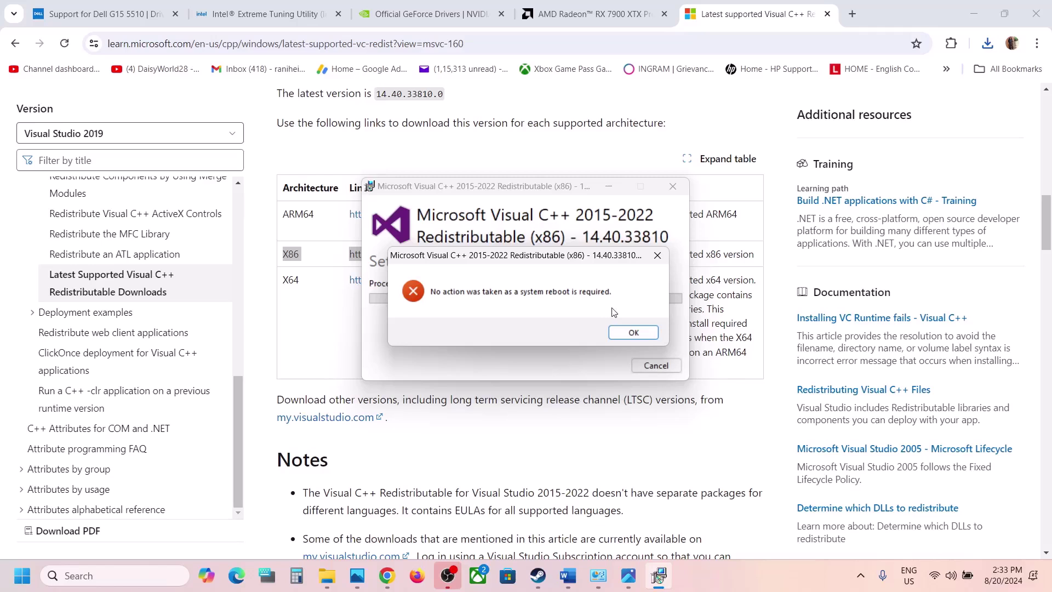
click(631, 333)
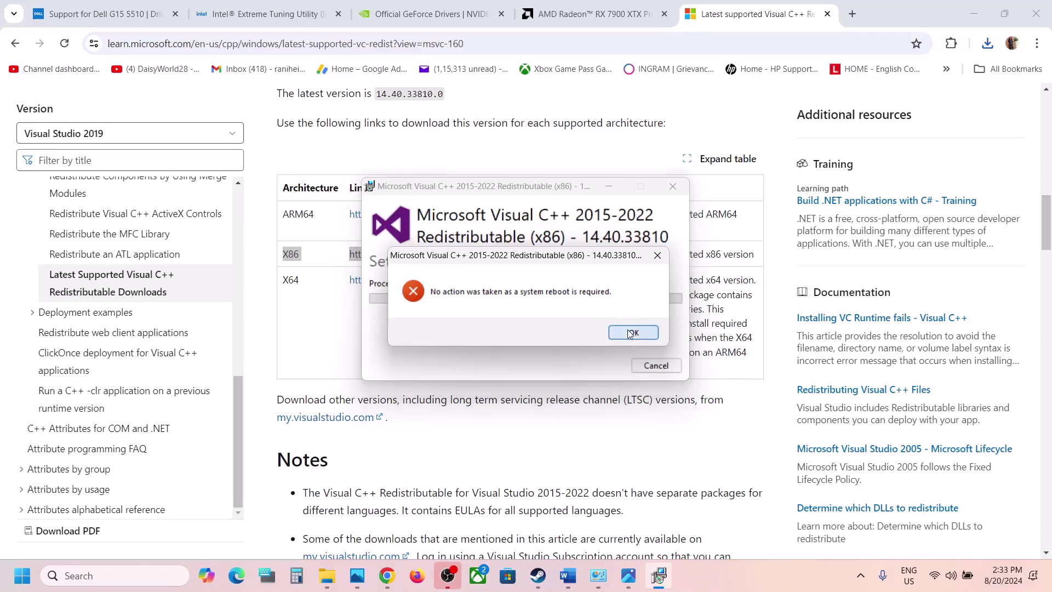
Download the X64 Visual C++ redistributable from the same table and try to repair its installation.
click(304, 327)
double_click(285, 280)
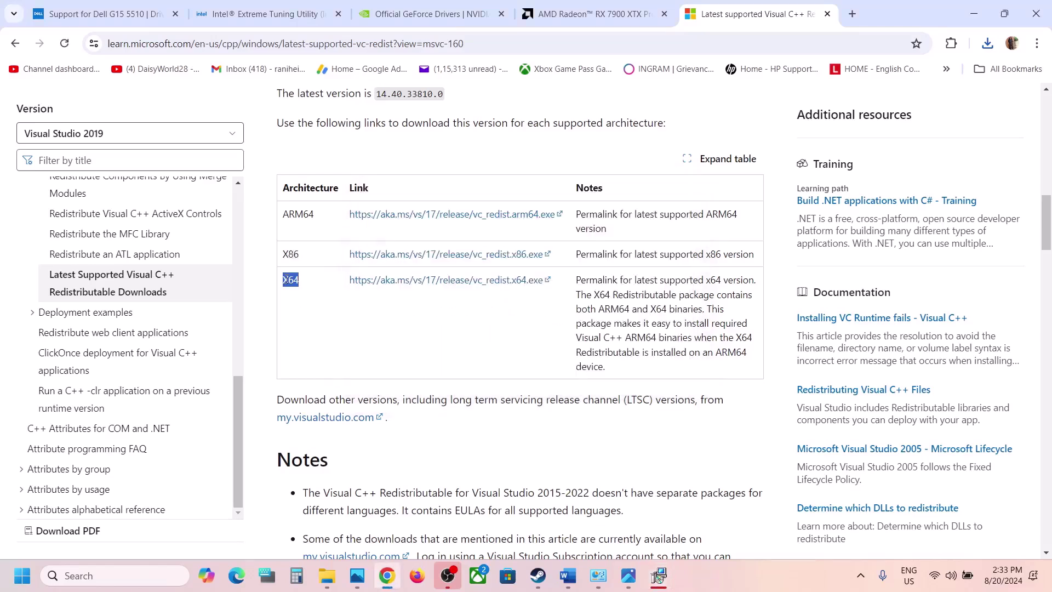
click(422, 284)
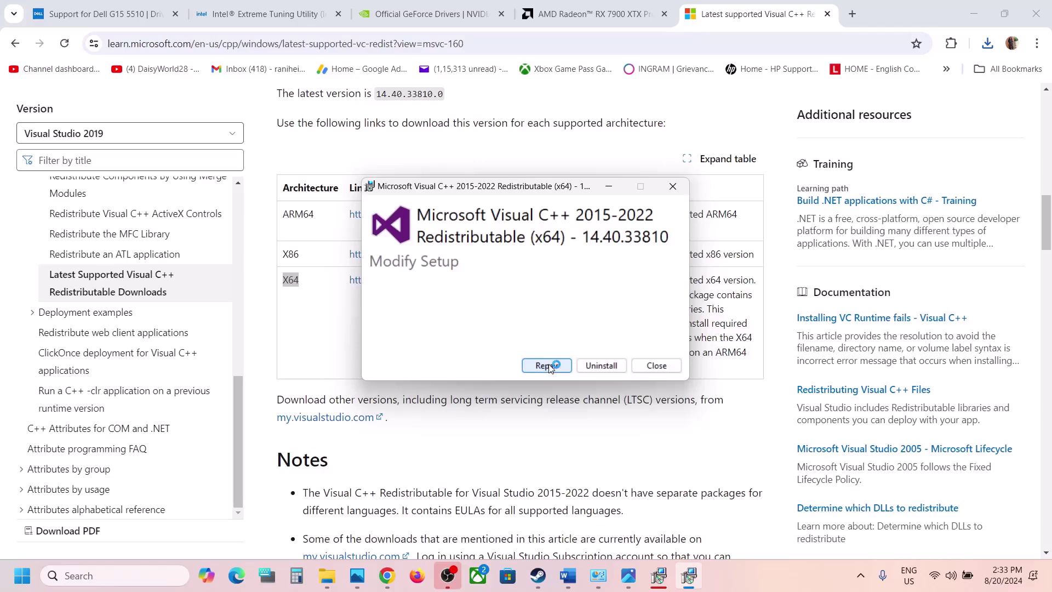
click(547, 365)
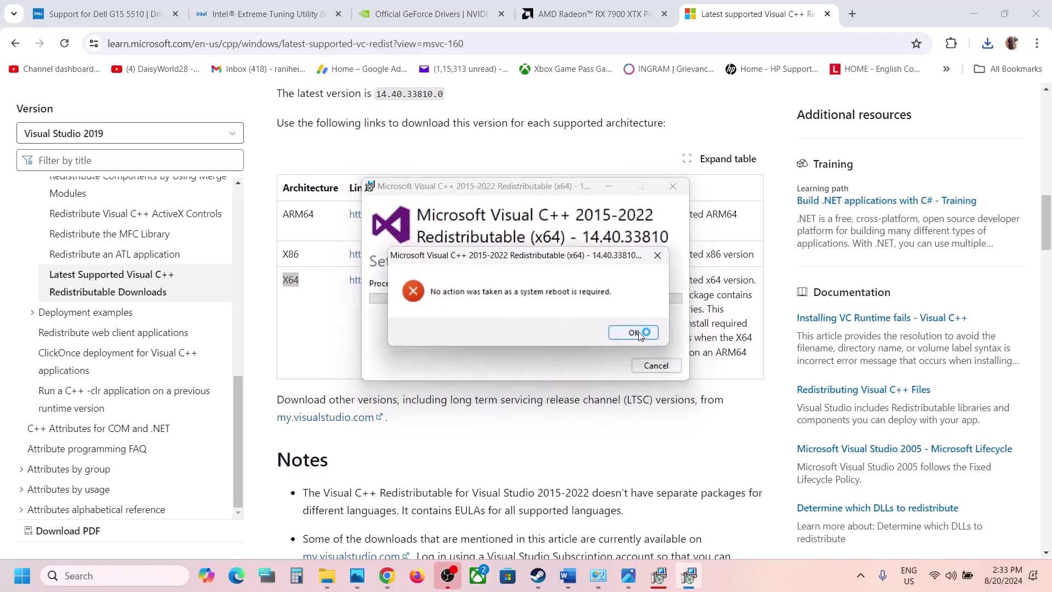
click(634, 332)
Bring up the x86 redistributable setup window and show the Windows power options for restarting the computer.
click(659, 575)
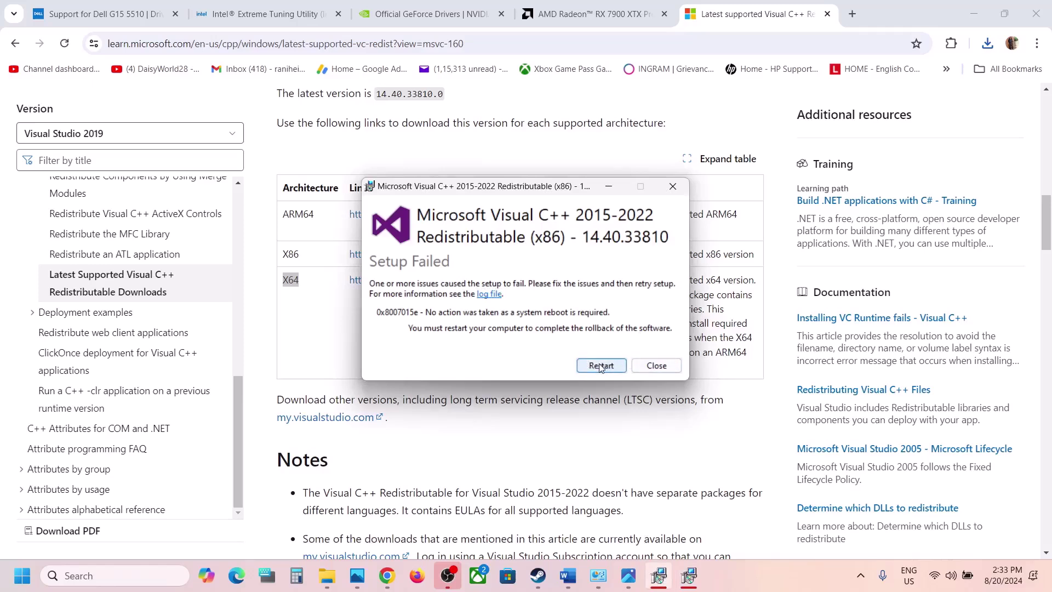
click(21, 575)
click(395, 525)
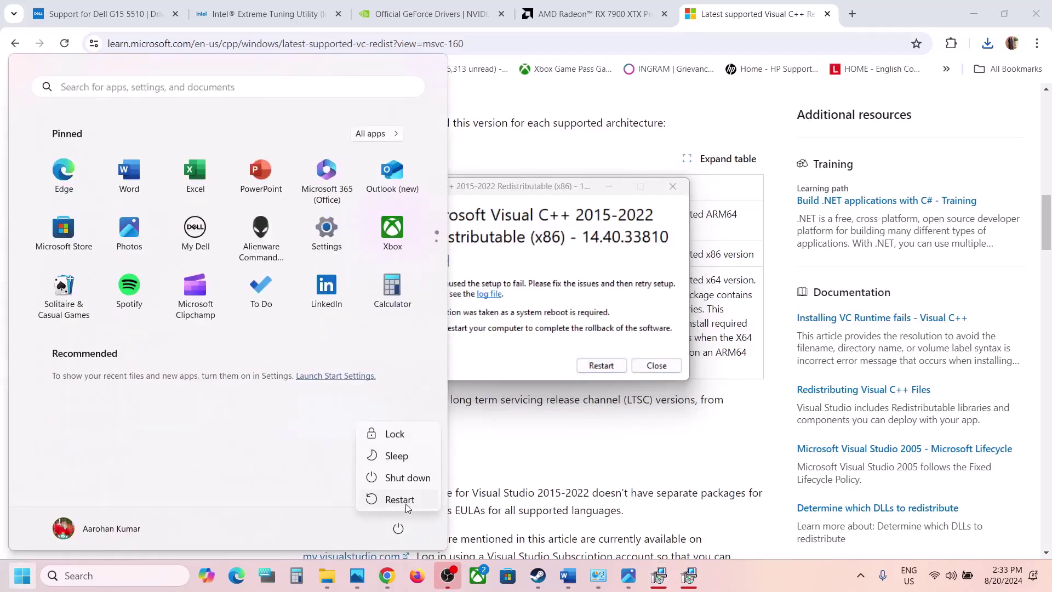
Return to the Word document and highlight the Step 15 heading "Update your Windows".
click(538, 578)
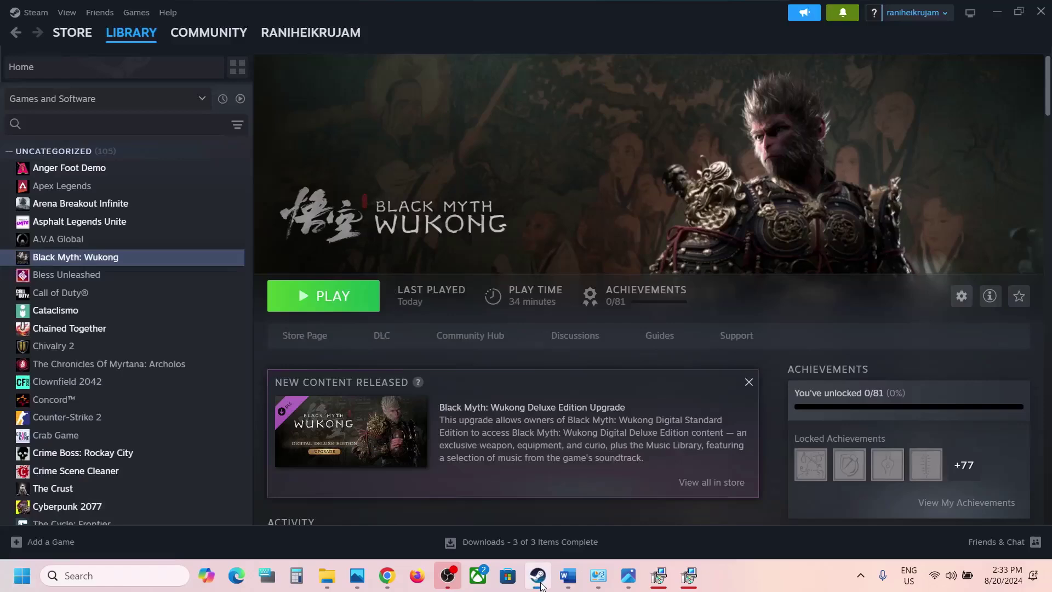
click(567, 575)
scroll(470, 401, down, 5)
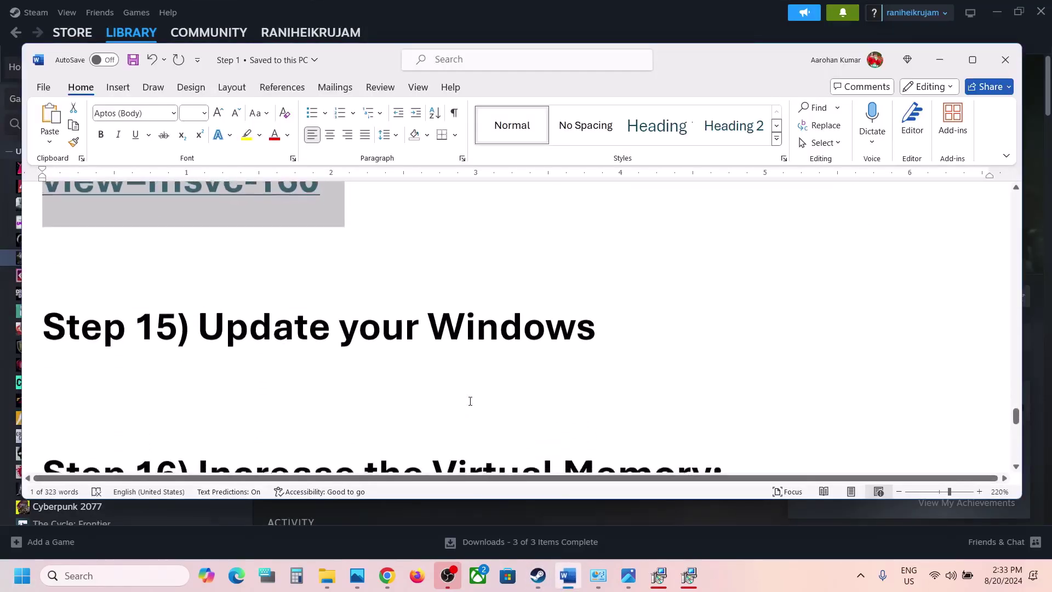
drag(226, 317, 602, 322)
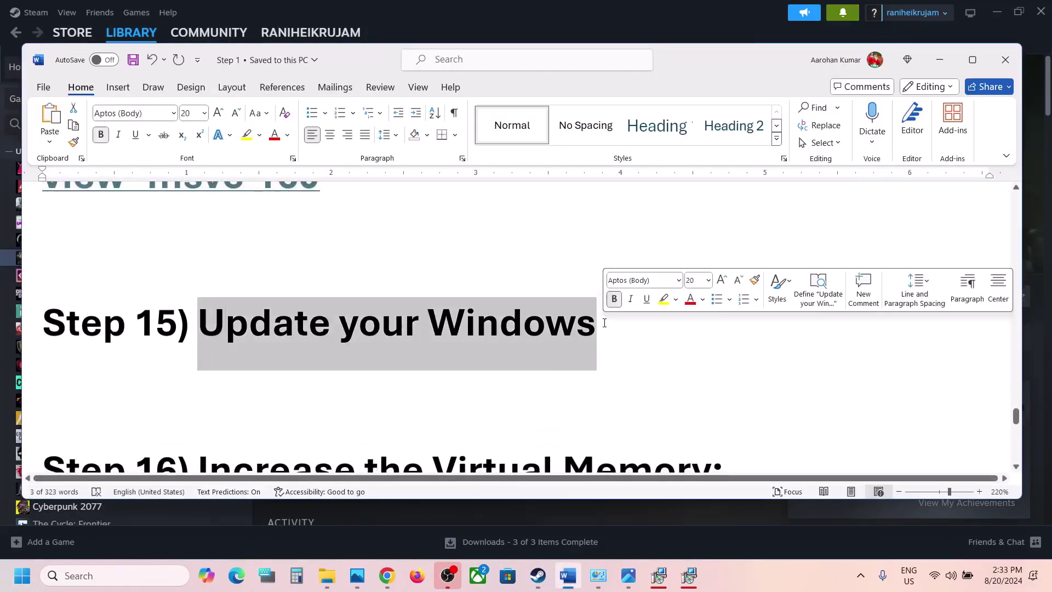
Check for Windows updates in the Settings app, then show the power options for restarting the computer.
key(super+i)
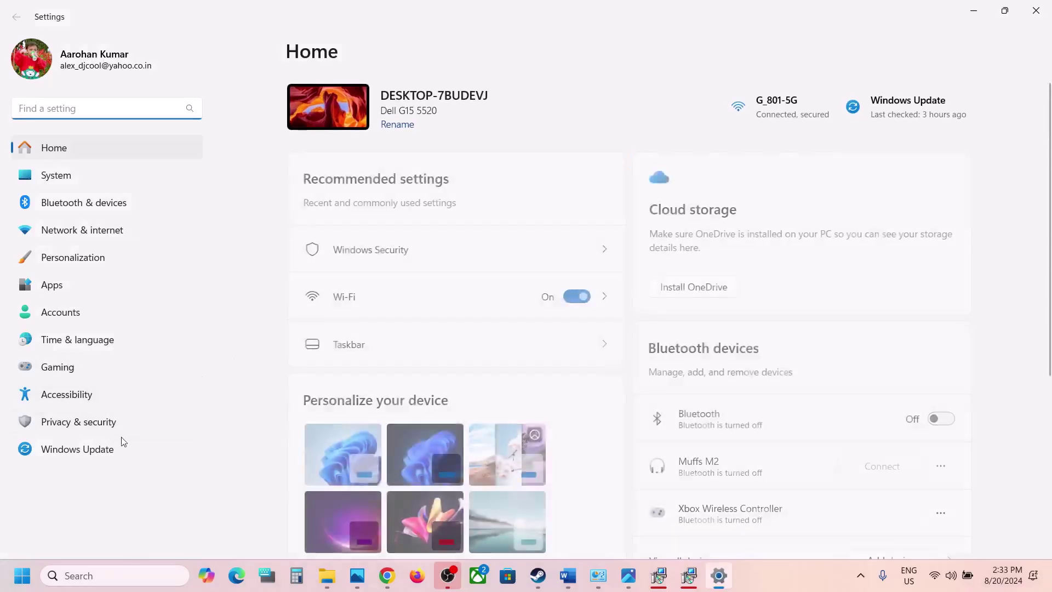
click(116, 446)
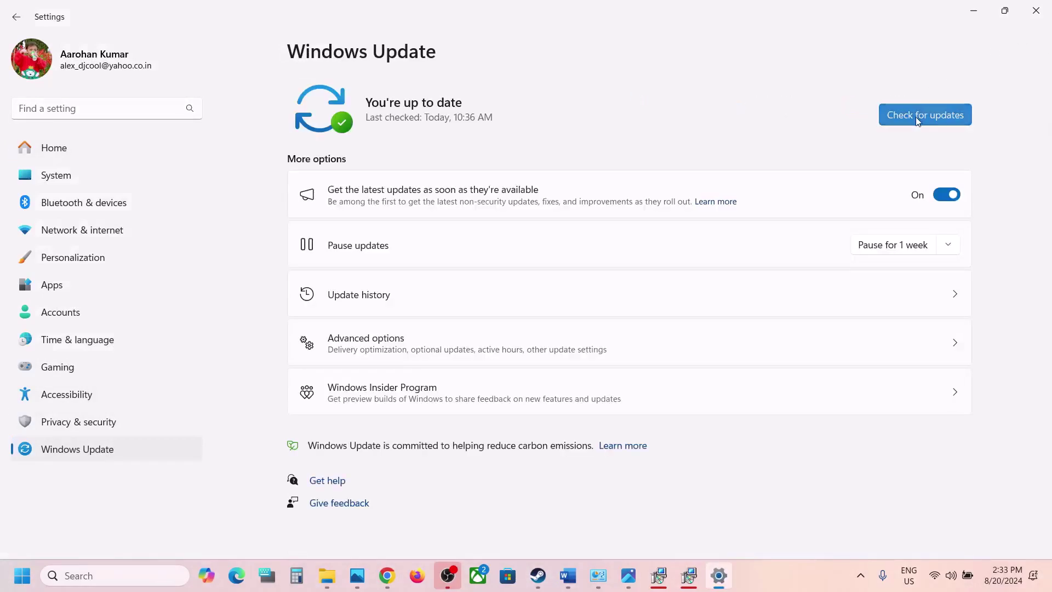
click(923, 114)
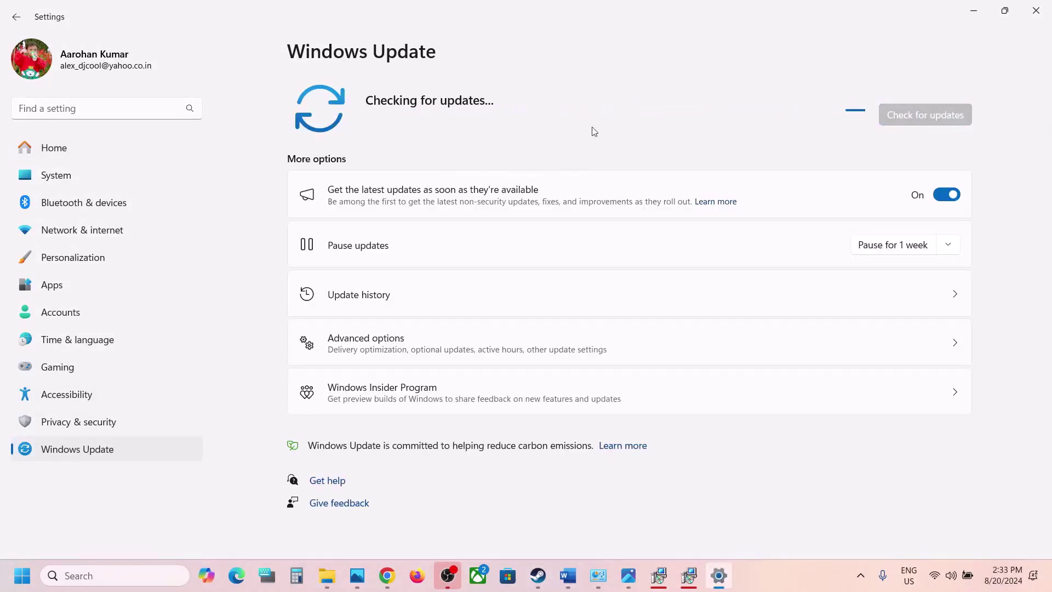
click(22, 575)
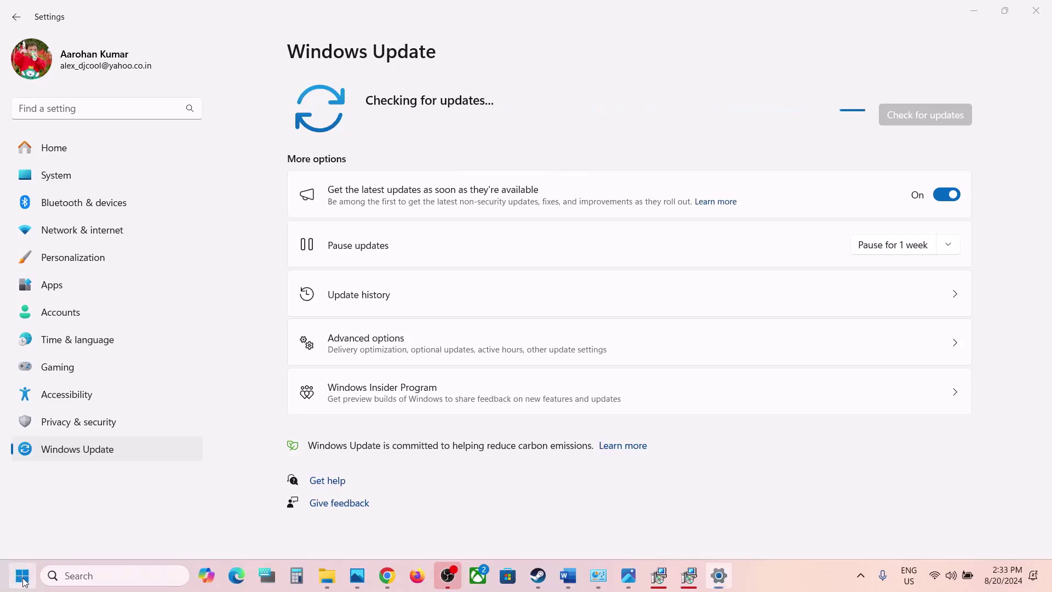
click(396, 529)
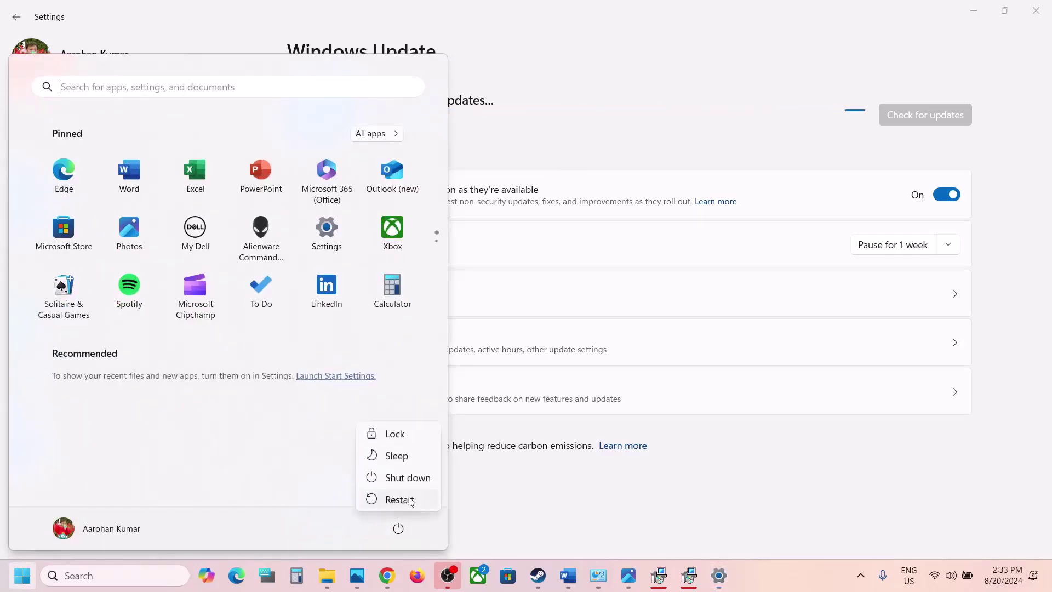
Run winver to view the installed Windows version and build, then close the information window.
click(94, 575)
text(w)
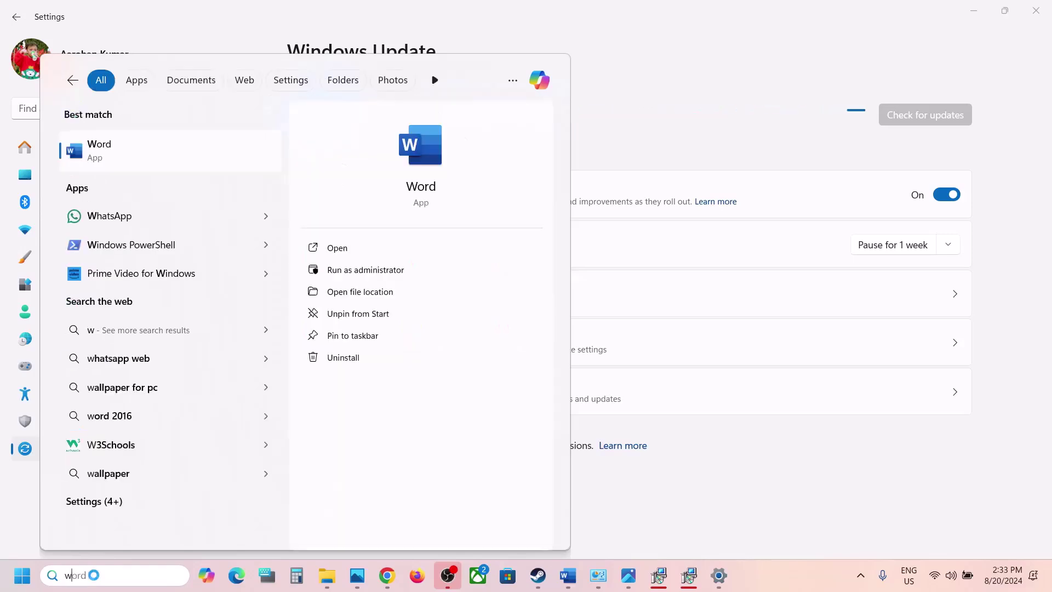
text(inver)
key(Return)
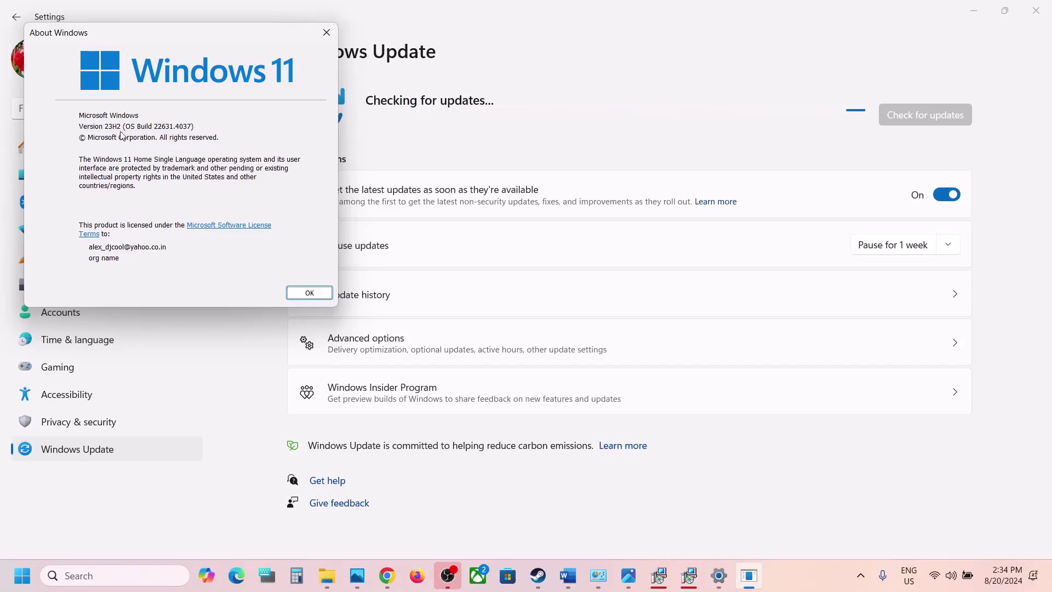
click(327, 32)
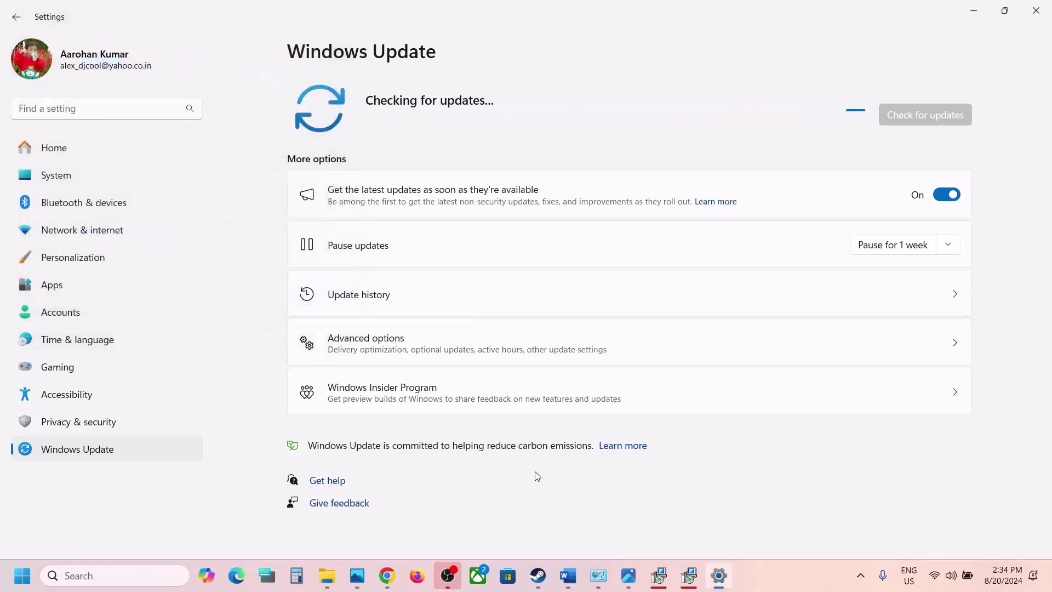
Return to the Word document and highlight the Step 16 instructions on increasing the virtual memory.
click(538, 575)
click(567, 575)
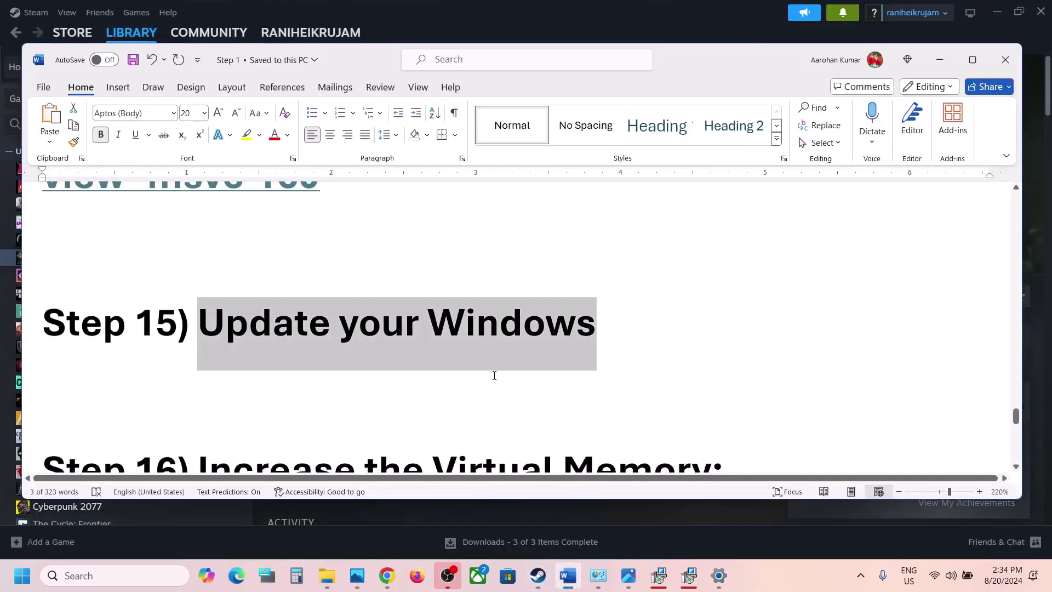
scroll(425, 356, down, 1)
scroll(425, 356, down, 3)
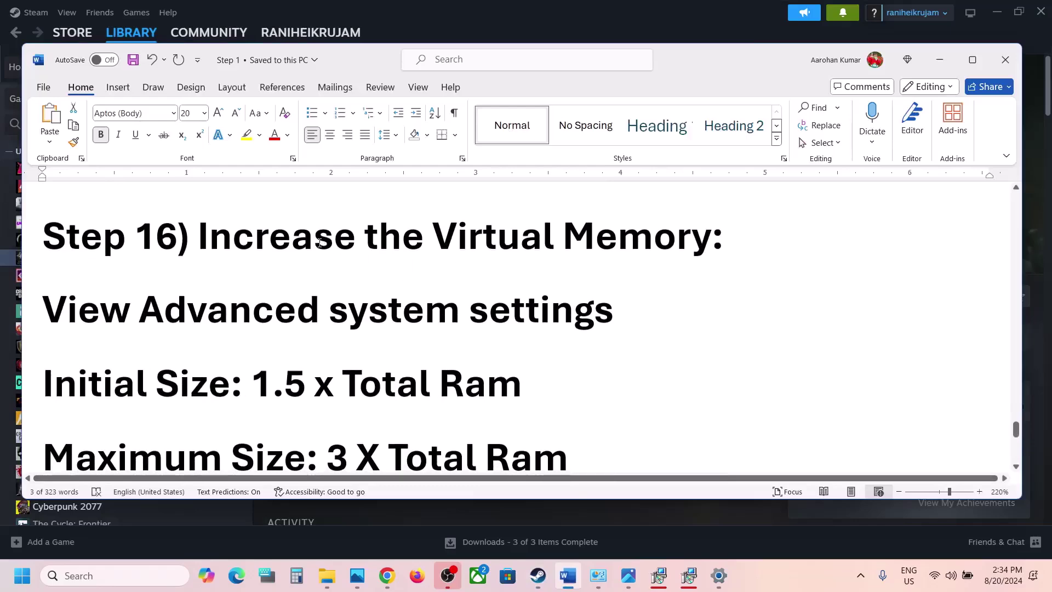
drag(198, 236, 585, 294)
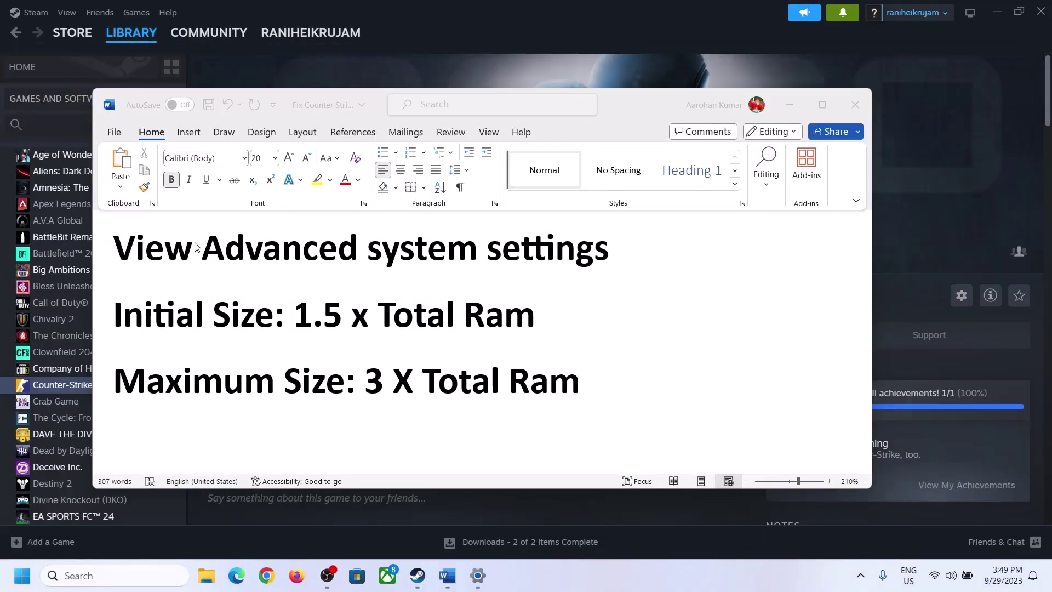
Copy "View Advanced system settings" from the document, search Windows for it and open the matching Control Panel entry.
click(128, 252)
drag(124, 252, 584, 259)
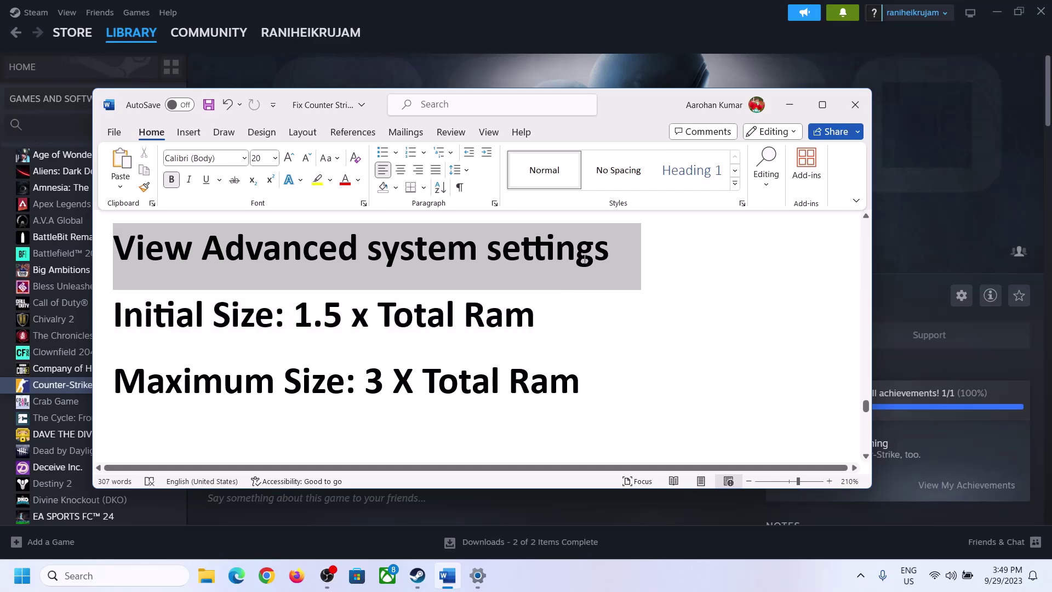
key(ctrl+c)
click(125, 575)
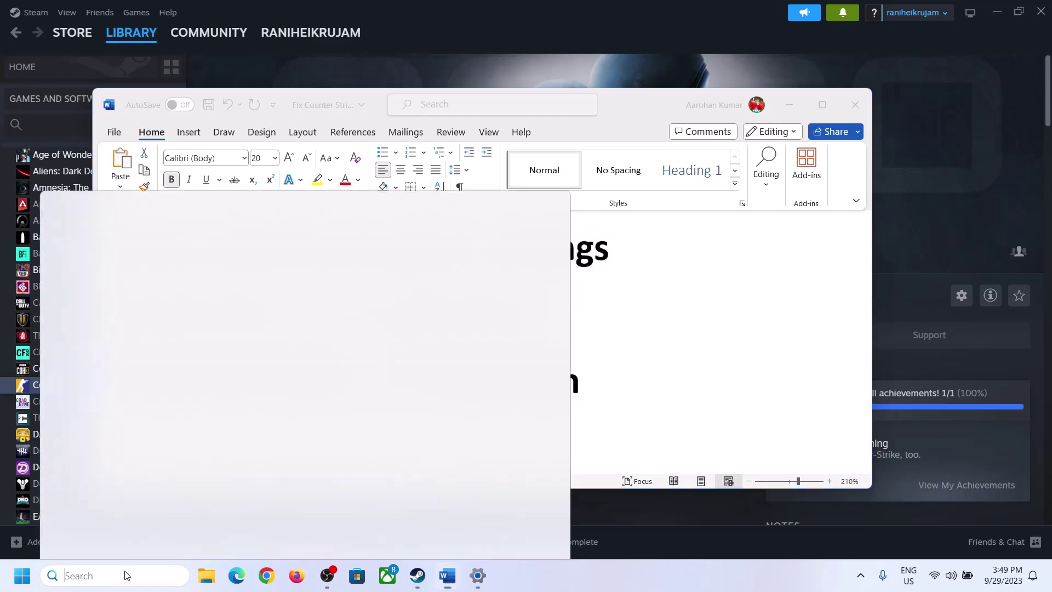
key(ctrl+v)
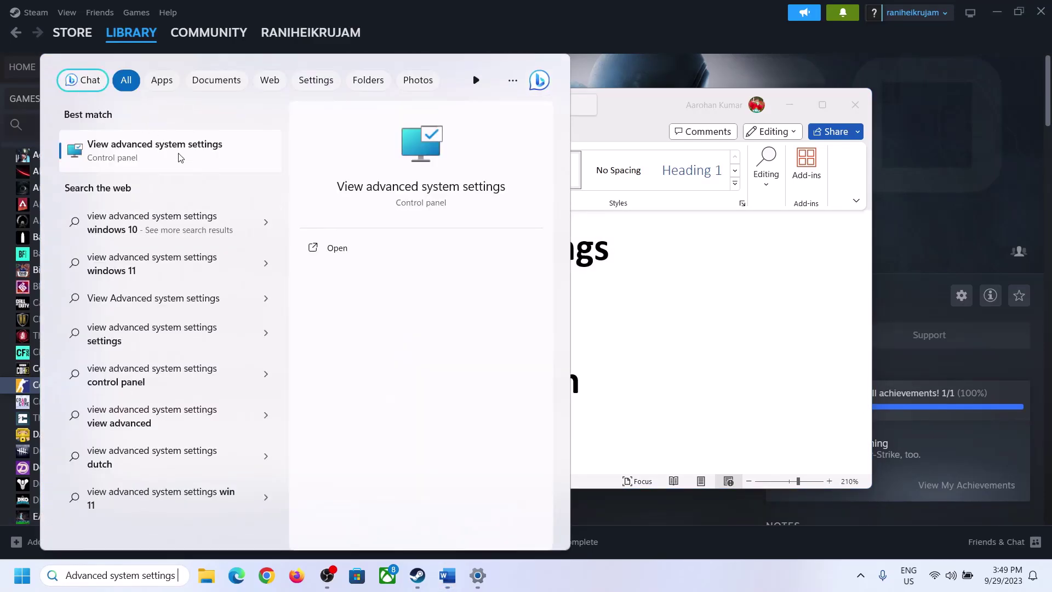
click(149, 159)
Open the advanced Performance Options from System Properties and bring up the Virtual Memory paging file settings.
drag(219, 108, 470, 190)
click(588, 276)
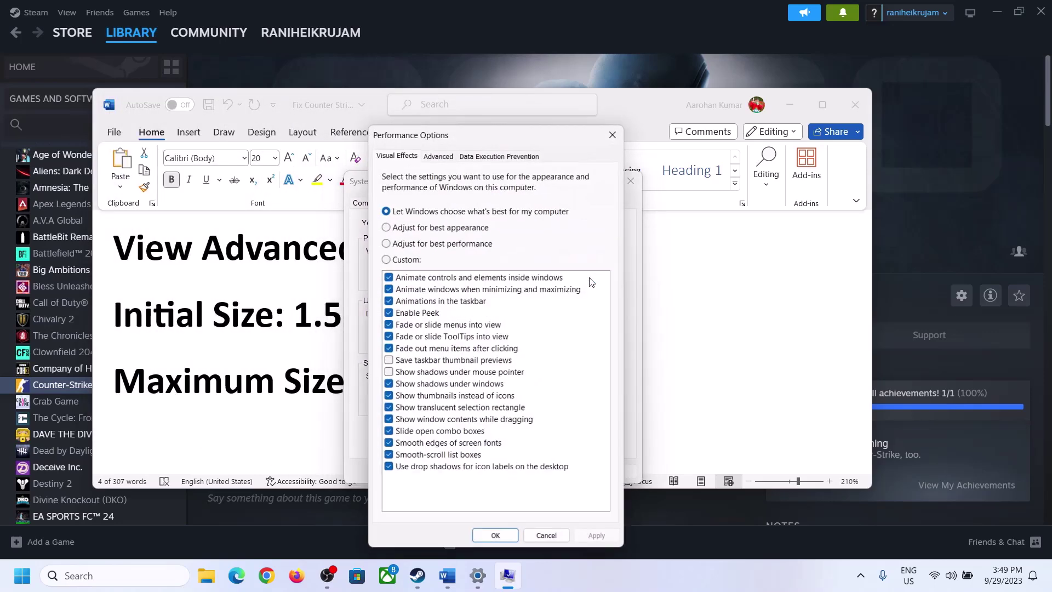
click(438, 156)
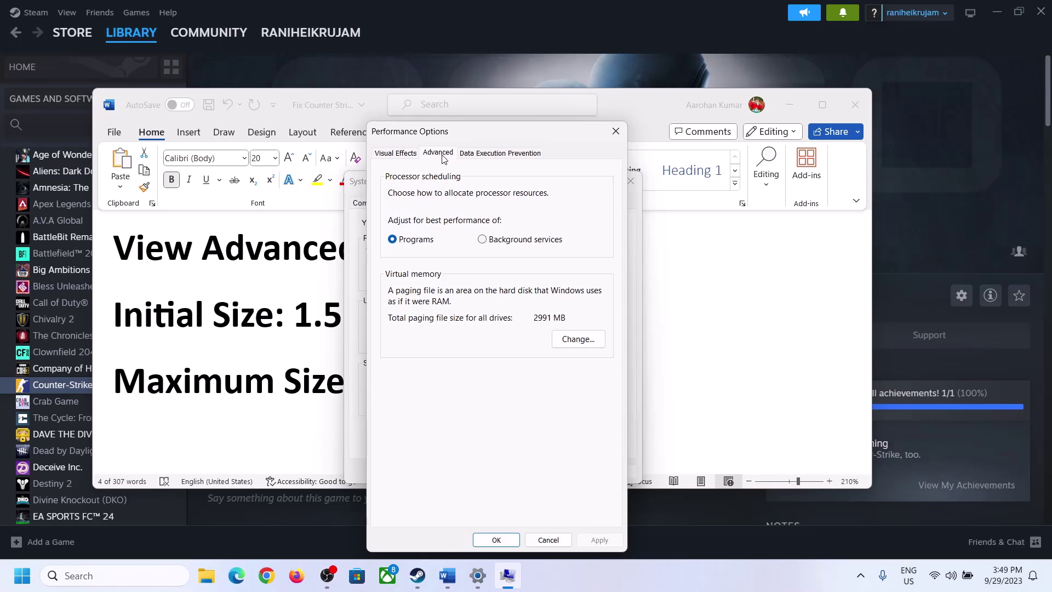
click(581, 339)
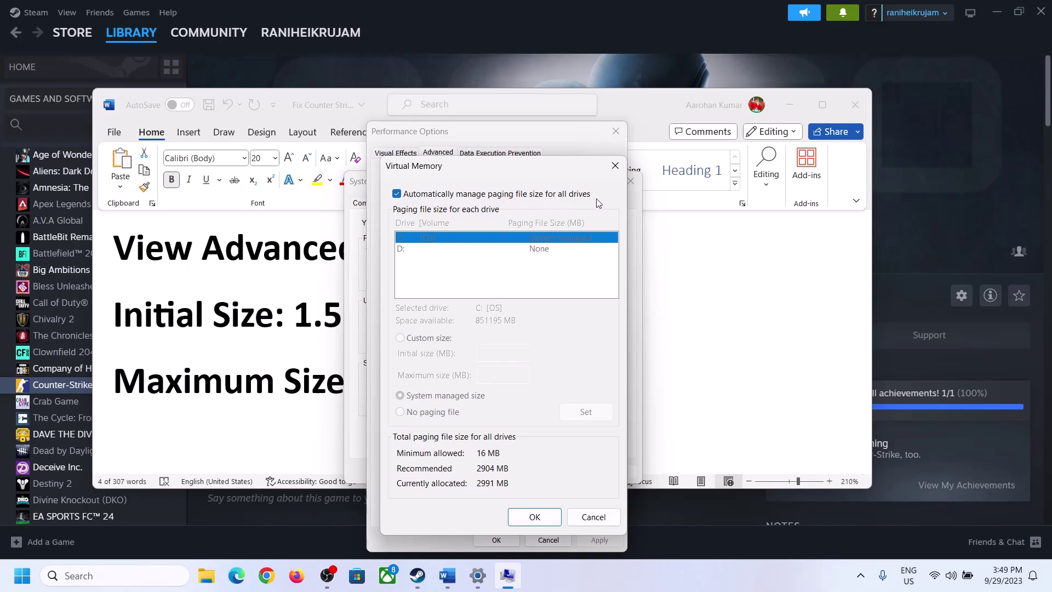
Turn off automatic paging file management for all drives and choose a custom size for the C: drive, ready to enter its initial size.
click(396, 193)
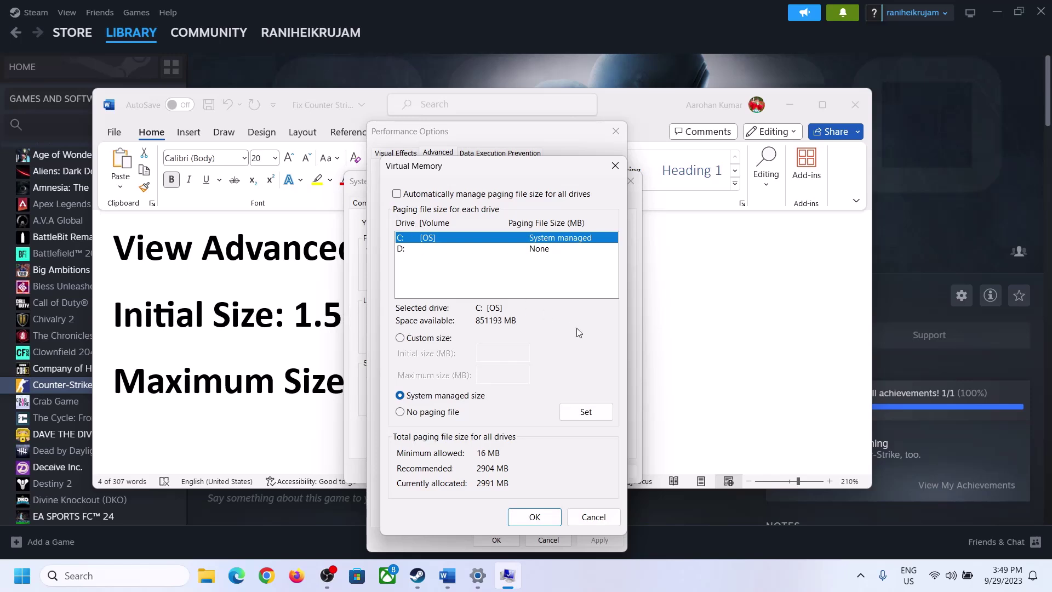
click(400, 339)
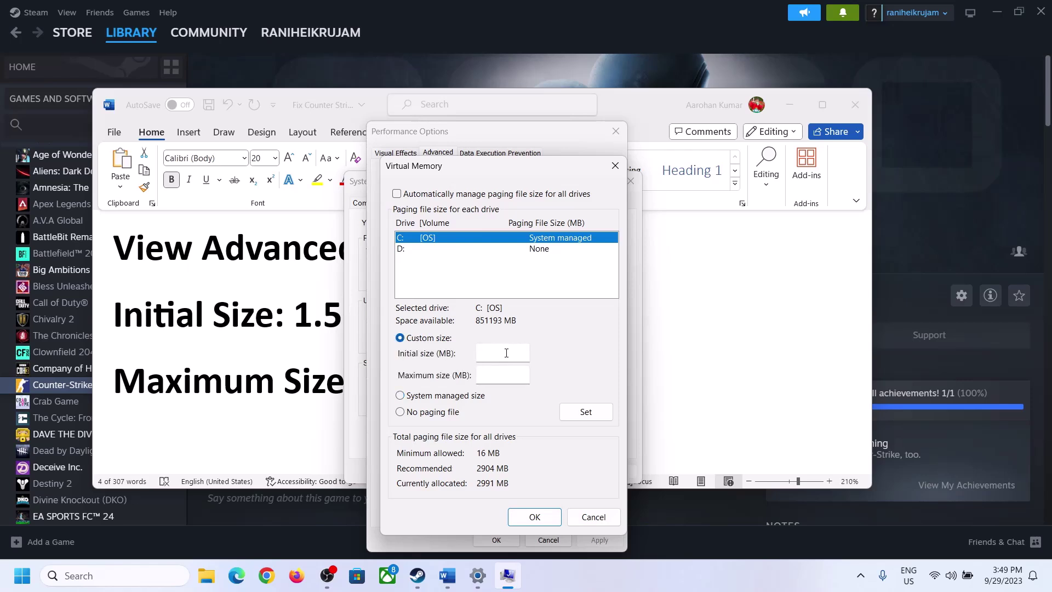
click(507, 352)
Switch to the Word document and highlight the initial size formula "1.5 x Total Ram".
click(306, 321)
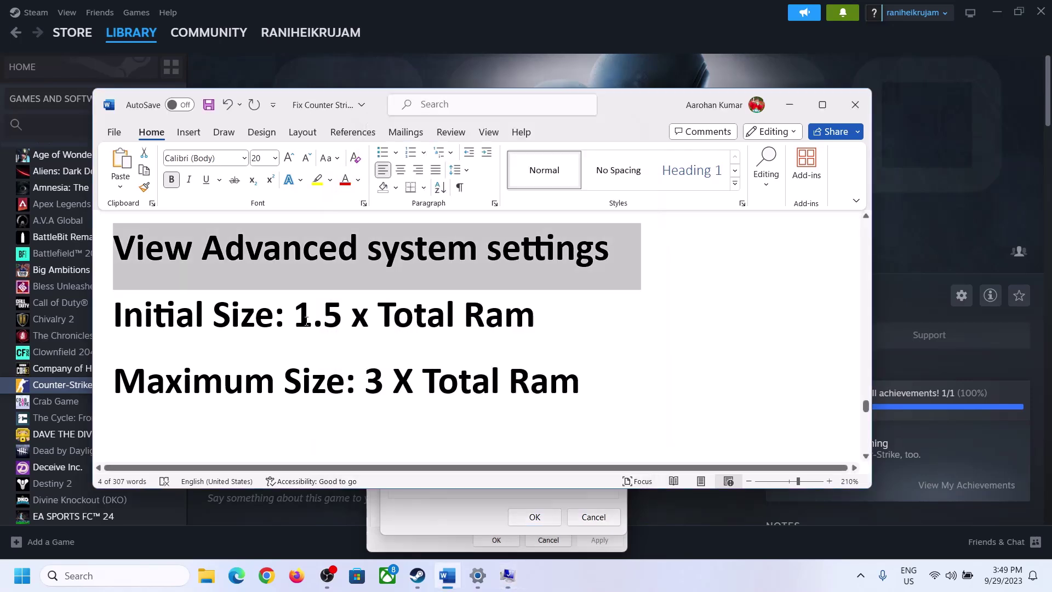
drag(306, 322, 485, 323)
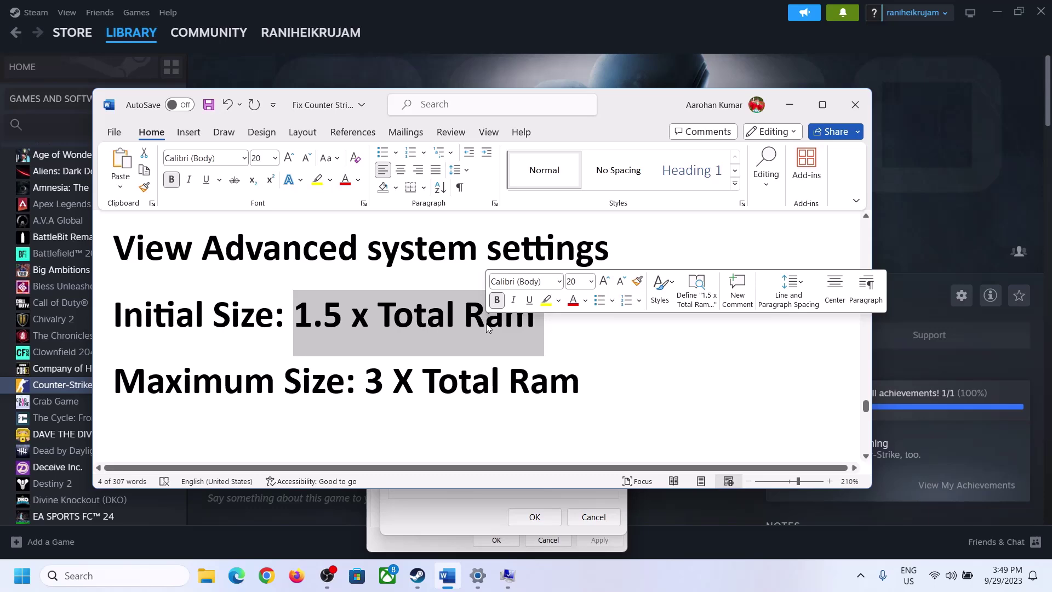
Switch to Windows Settings, open the System About page and highlight the installed RAM figure in the device specifications.
click(479, 578)
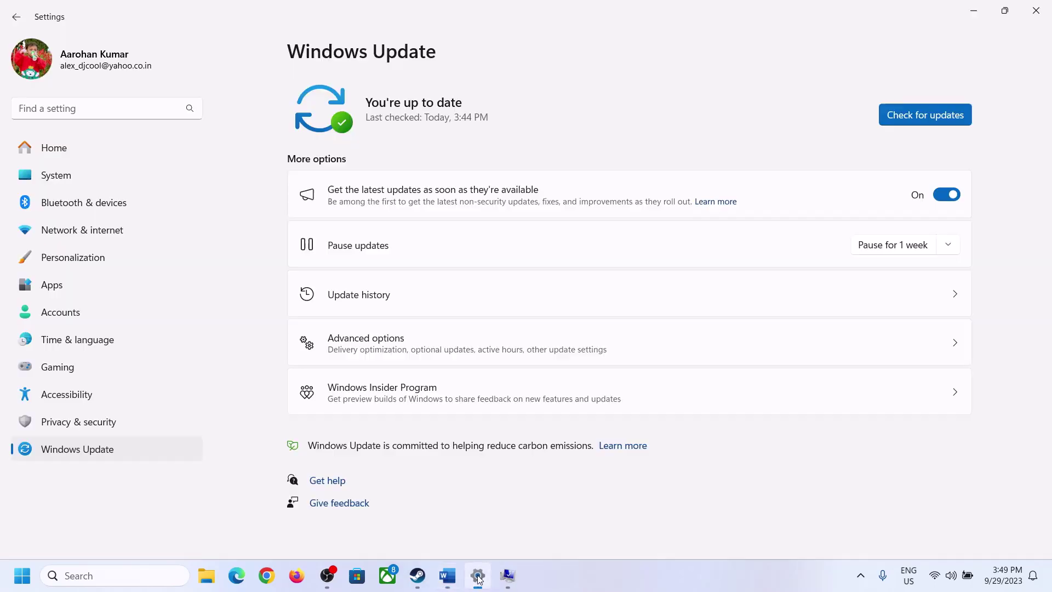
click(48, 183)
scroll(363, 468, down, 8)
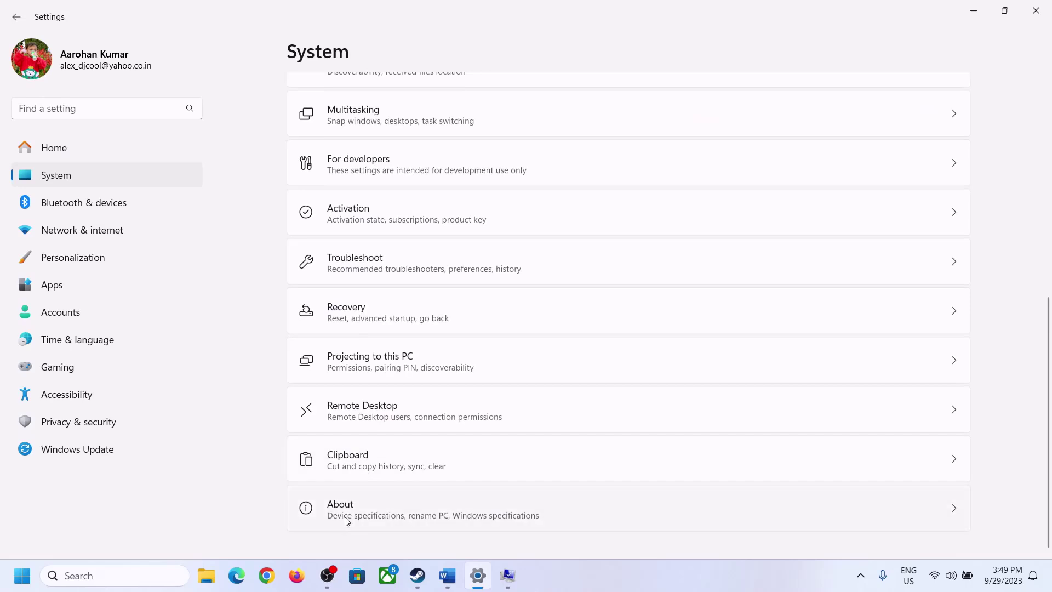
click(347, 519)
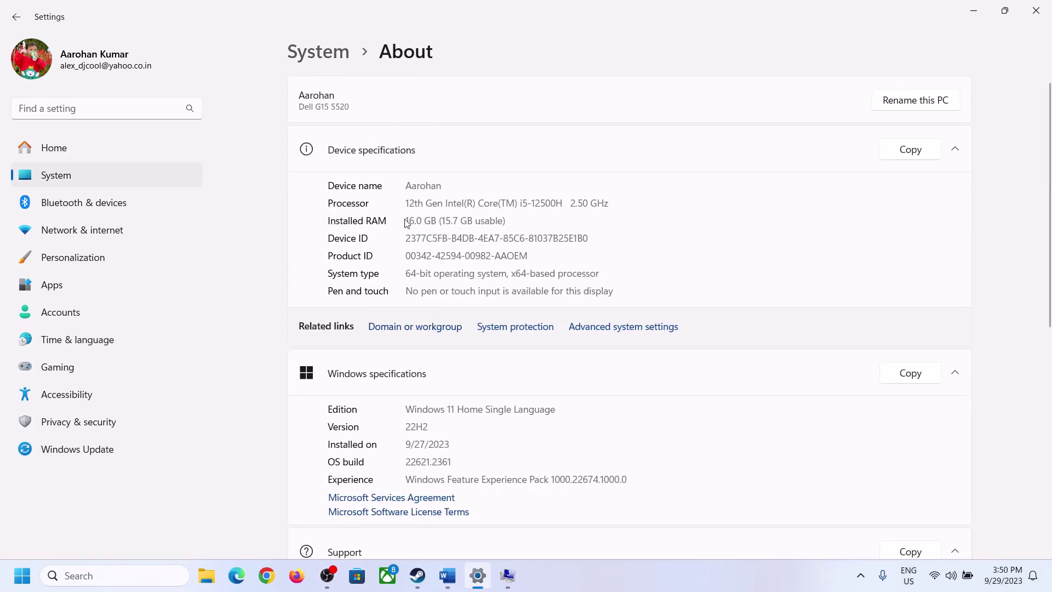
drag(415, 220, 407, 220)
click(413, 220)
drag(416, 215, 404, 219)
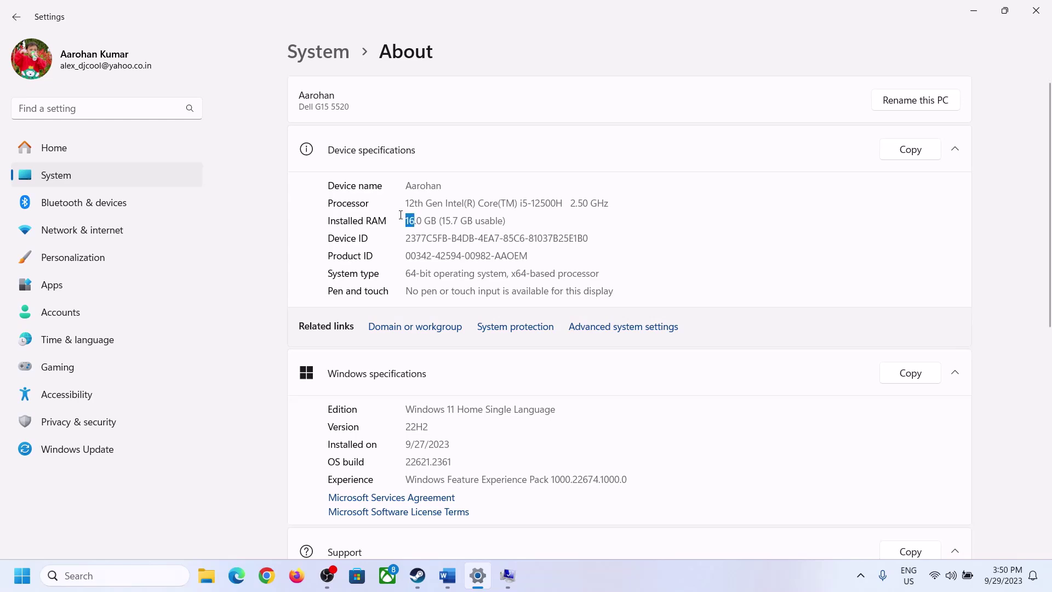